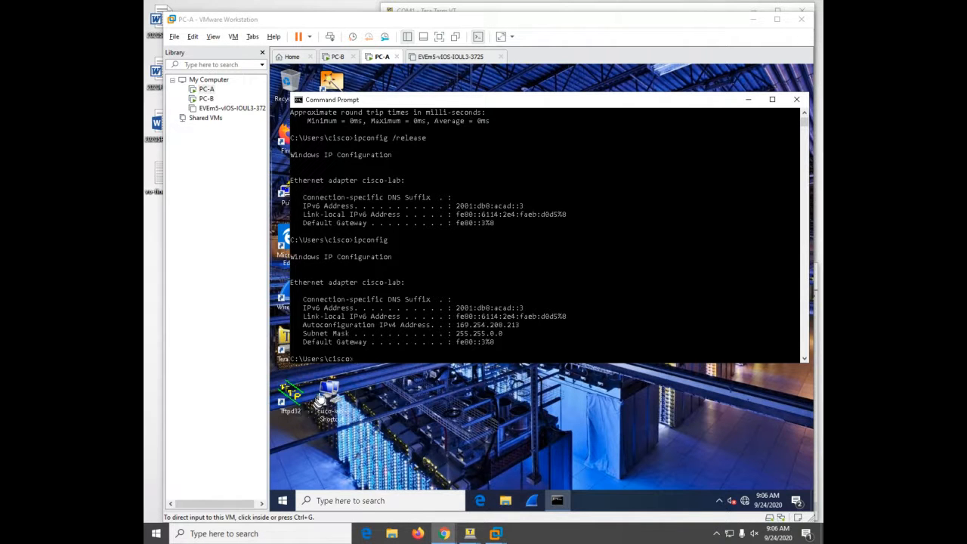
- Inspect the cisco-lab connection's IPv4 settings and close everything without changes
click(322, 394)
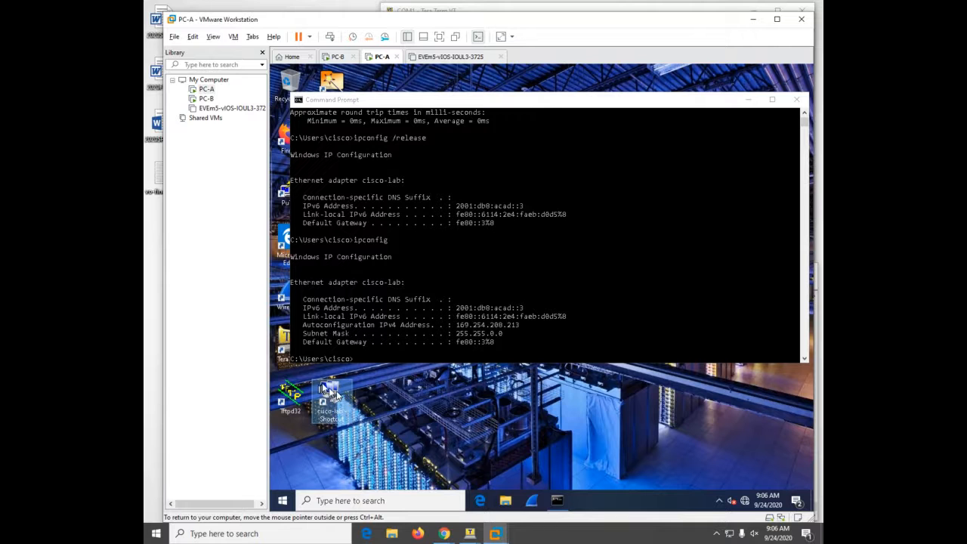
double_click(331, 393)
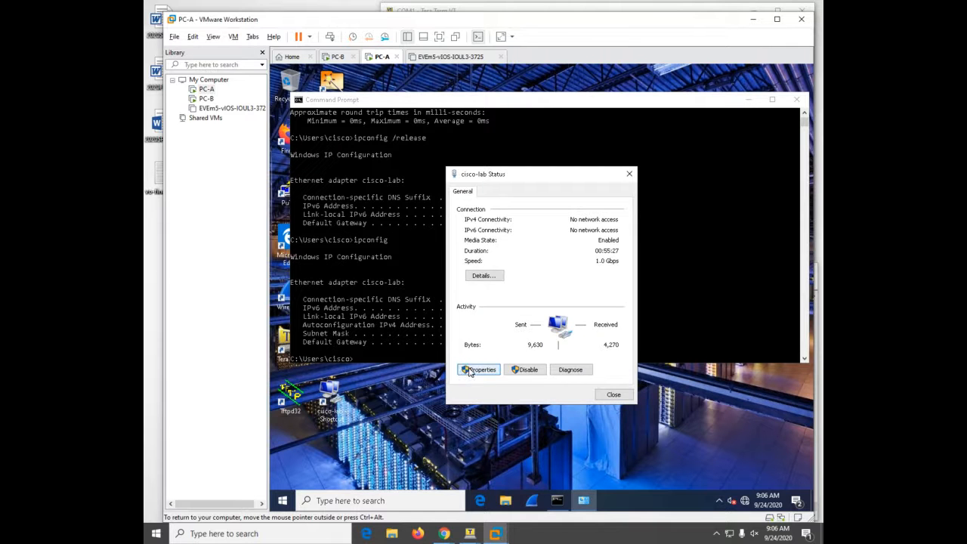
click(480, 370)
click(502, 306)
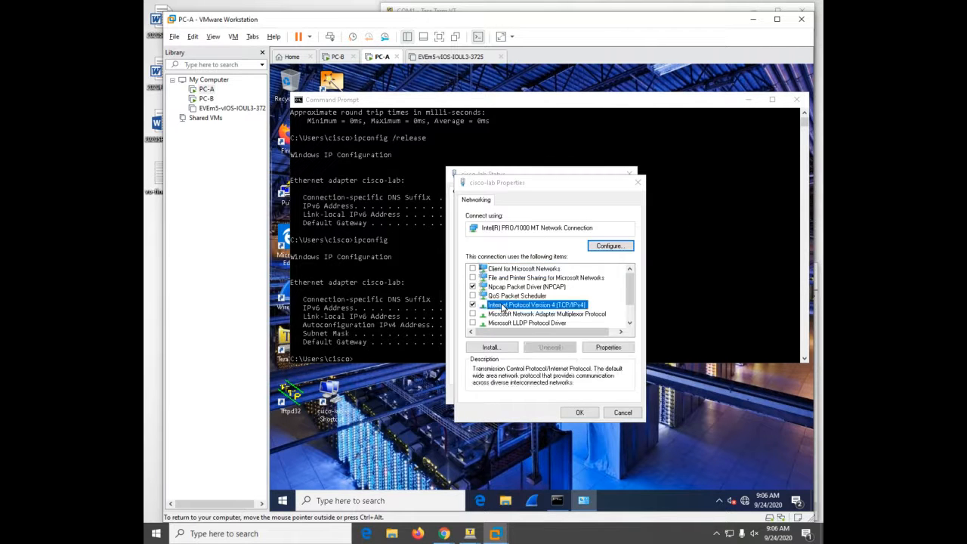
double_click(502, 305)
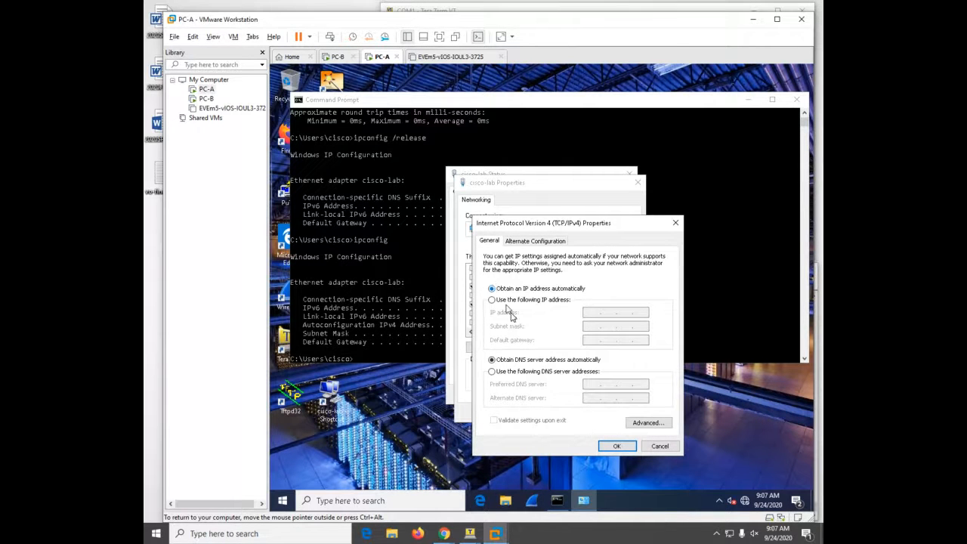
click(650, 446)
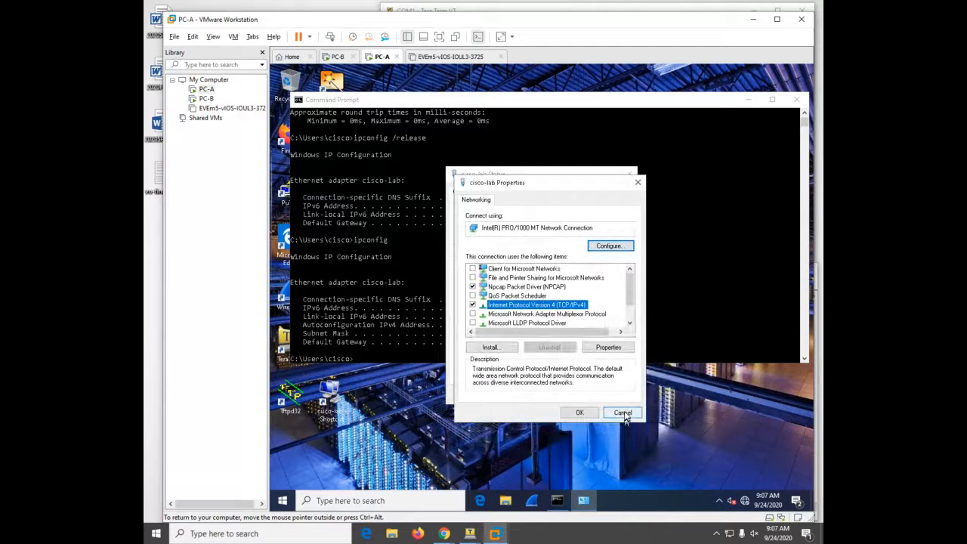
click(624, 413)
click(614, 395)
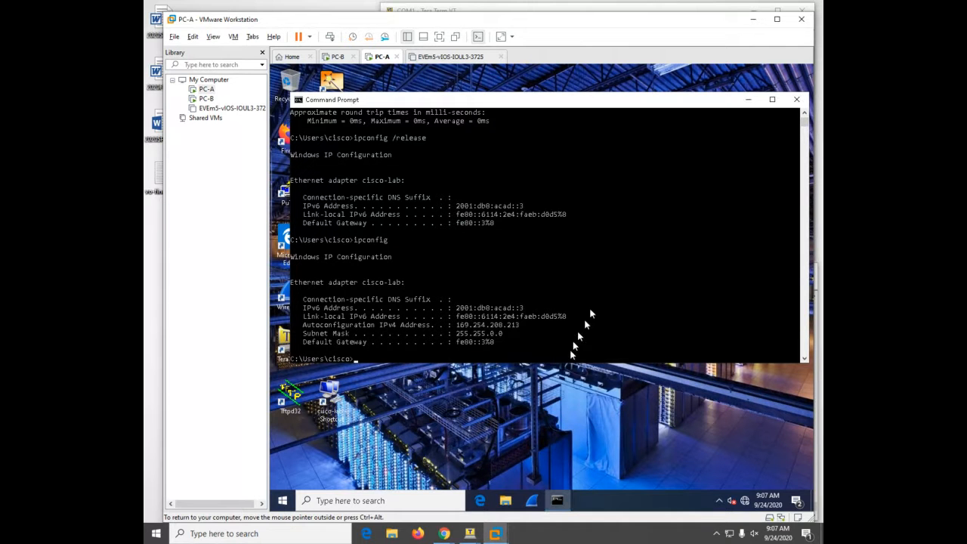
- Rerun ipconfig in PC-A's Command Prompt
click(602, 284)
key(Up)
key(Return)
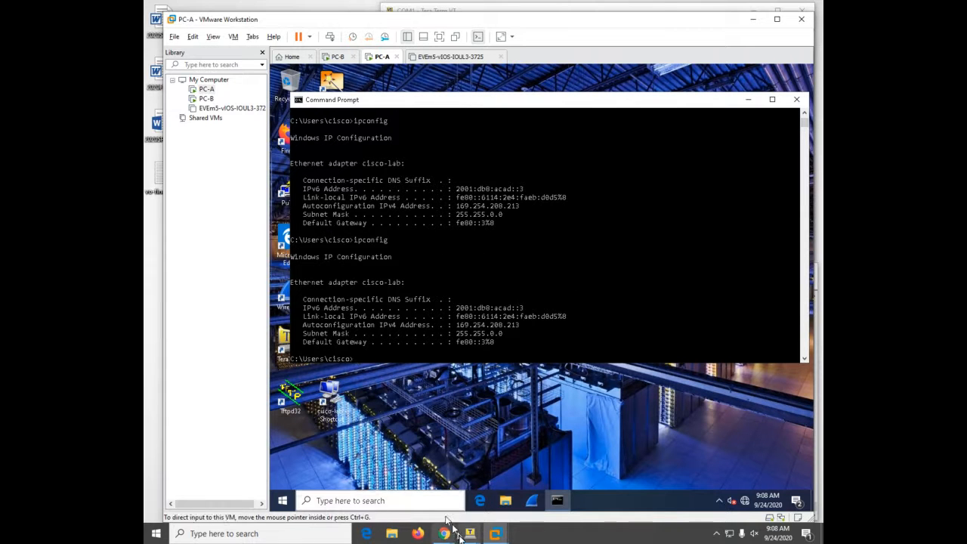
- Bring the COM1 and COM4 consoles forward and wake COM1 to its setup prompt
mouse_move(462, 539)
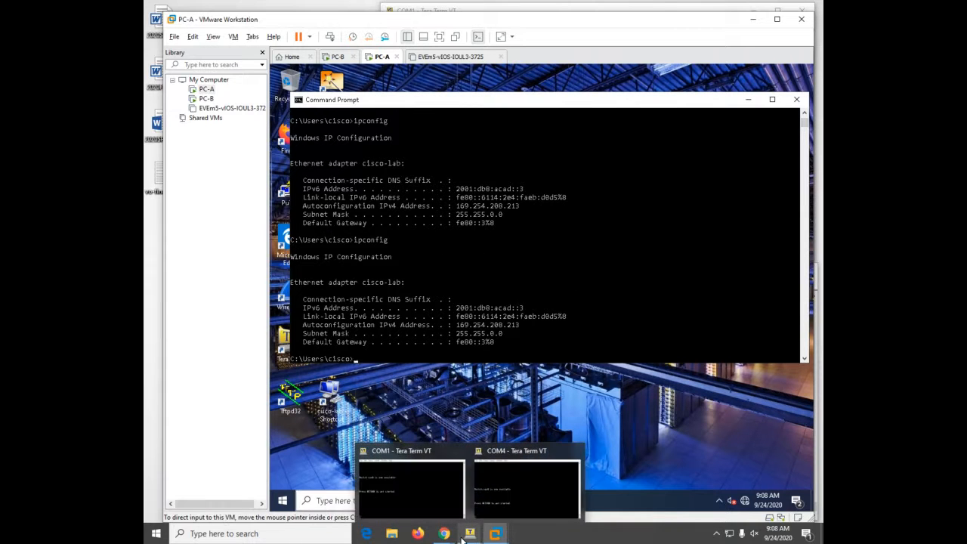
click(430, 499)
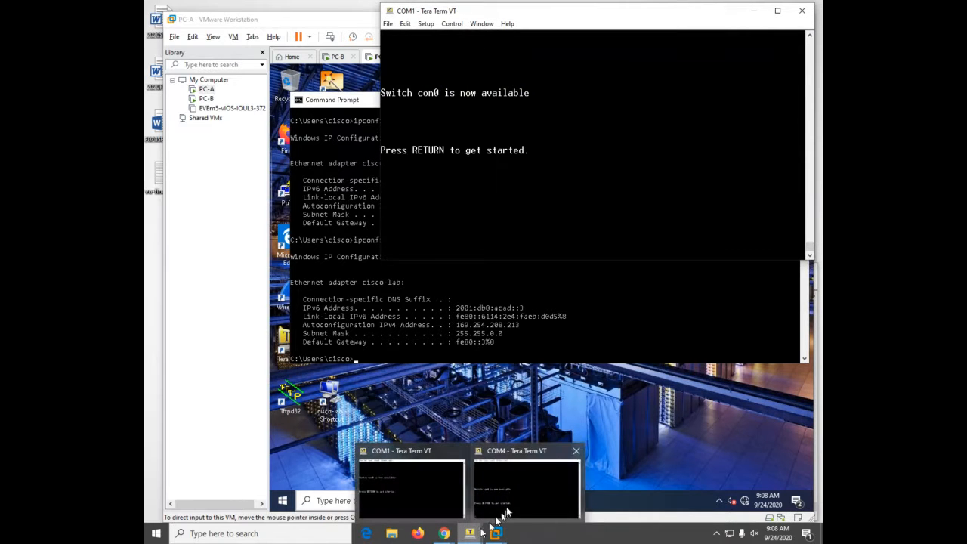
click(527, 491)
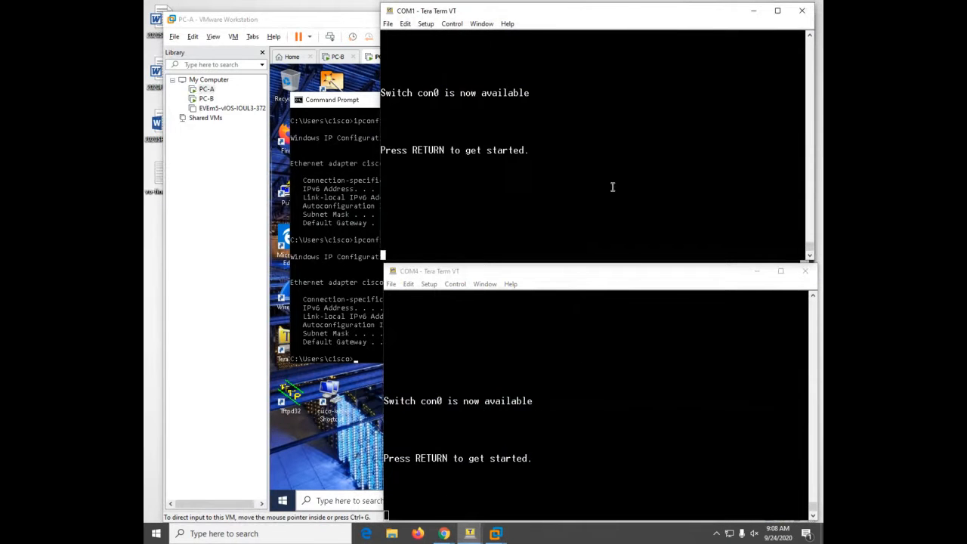
key(Return)
key(Return)
key(Return)
key(Return)
key(Return)
key(Return)
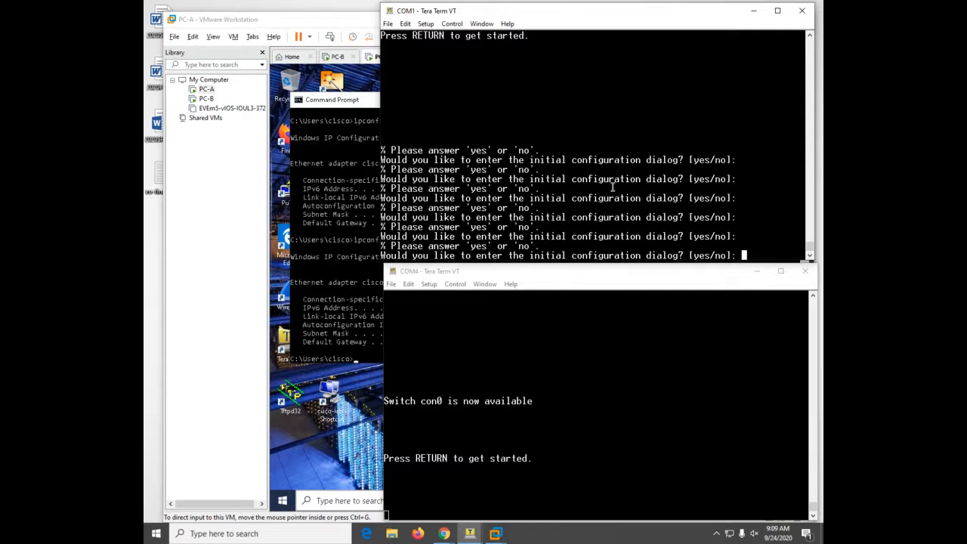
- Answer n to the initial configuration dialog on COM4 and COM1, leaving COM1 at Router>
text(n)
click(722, 427)
key(Return)
key(Return)
key(Return)
key(Return)
key(Return)
key(Return)
key(Return)
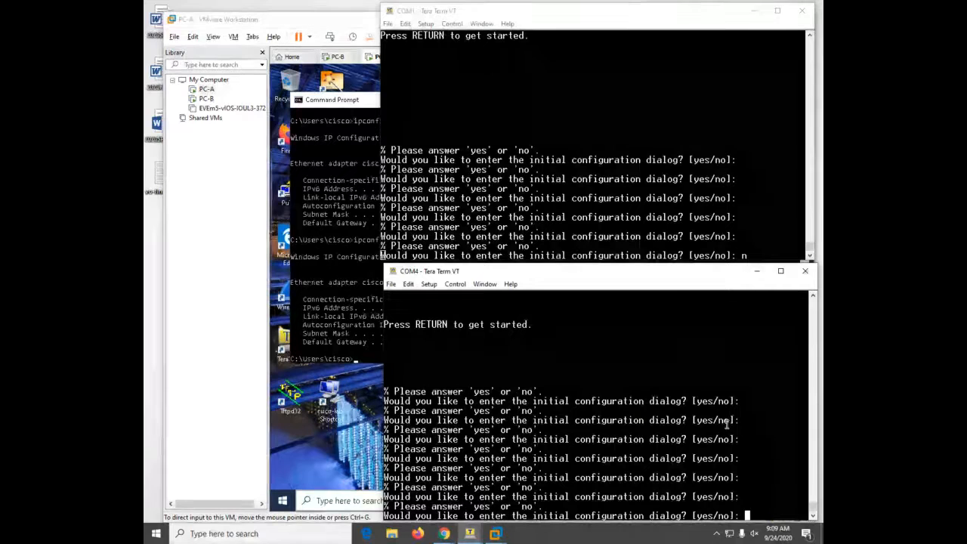
text(n)
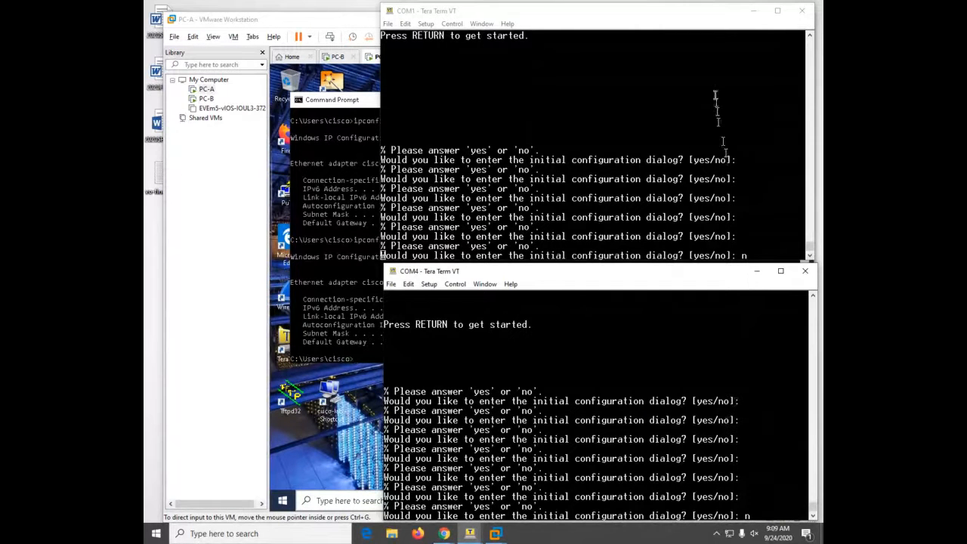
click(716, 97)
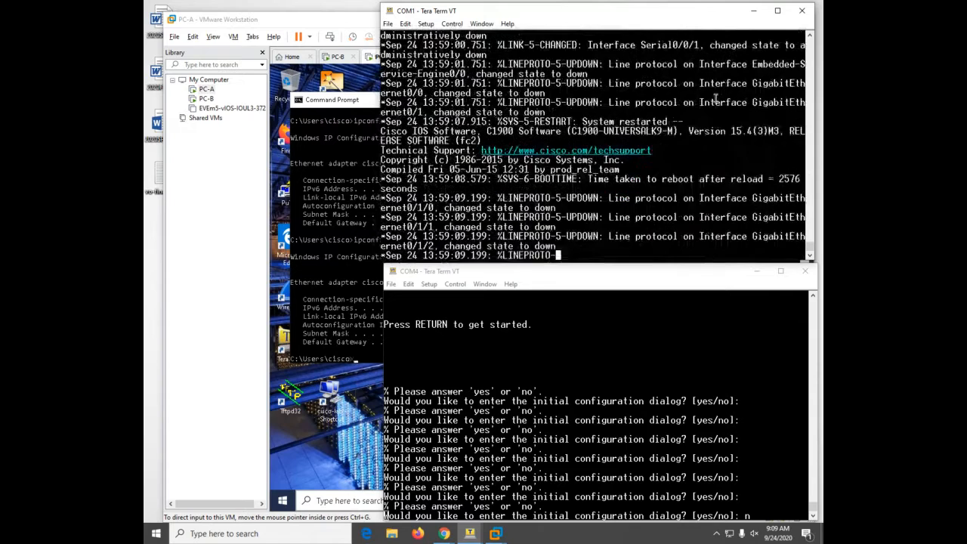
key(Return)
key(Return)
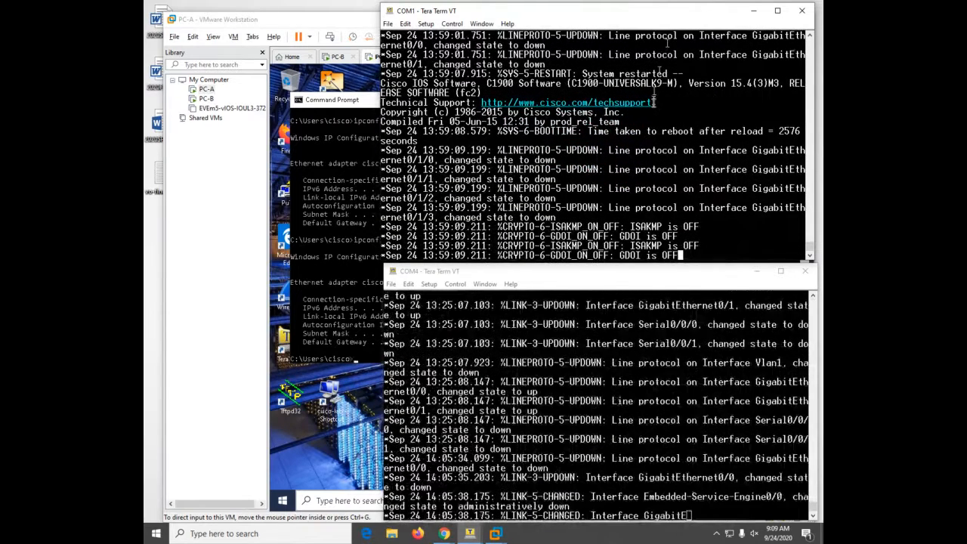
key(Return)
key(Return)
key(Return)
key(Return)
key(Return)
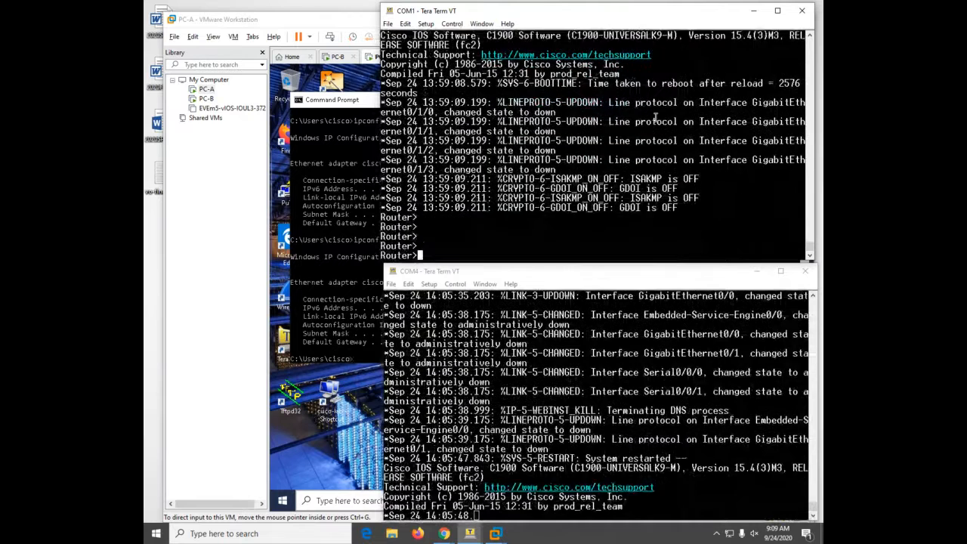
key(Return)
key(Return)
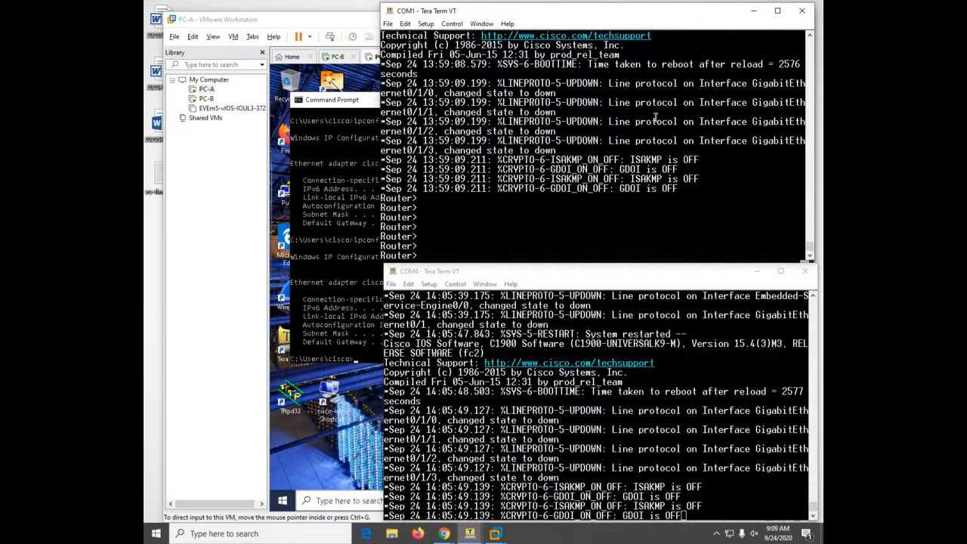
- Enter privileged mode and check for a saved startup-config
text(en)
key(Tab)
key(Return)
text(ow star)
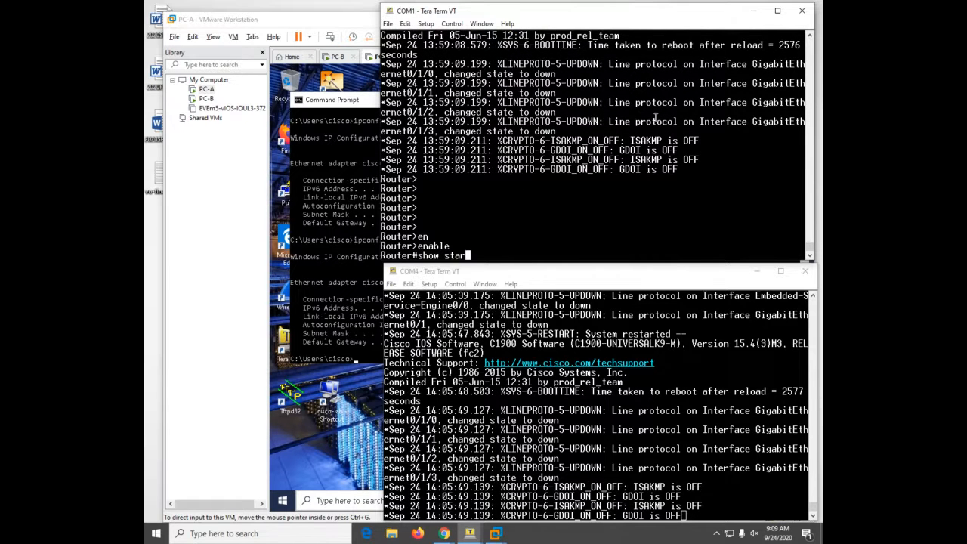
key(Tab)
key(Return)
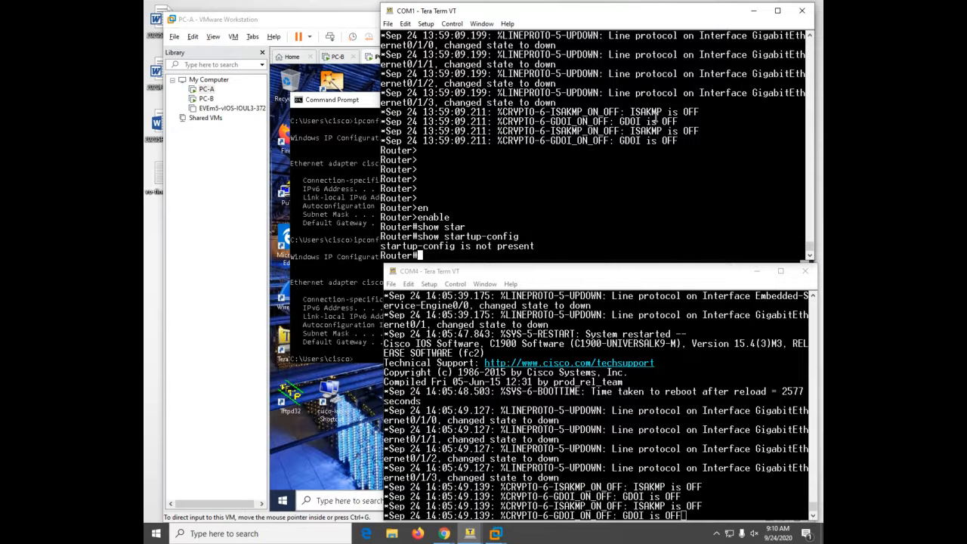
- Enter global configuration and set the hostname to R1
text(conf)
key(Tab)
text(t)
key(Tab)
key(Return)
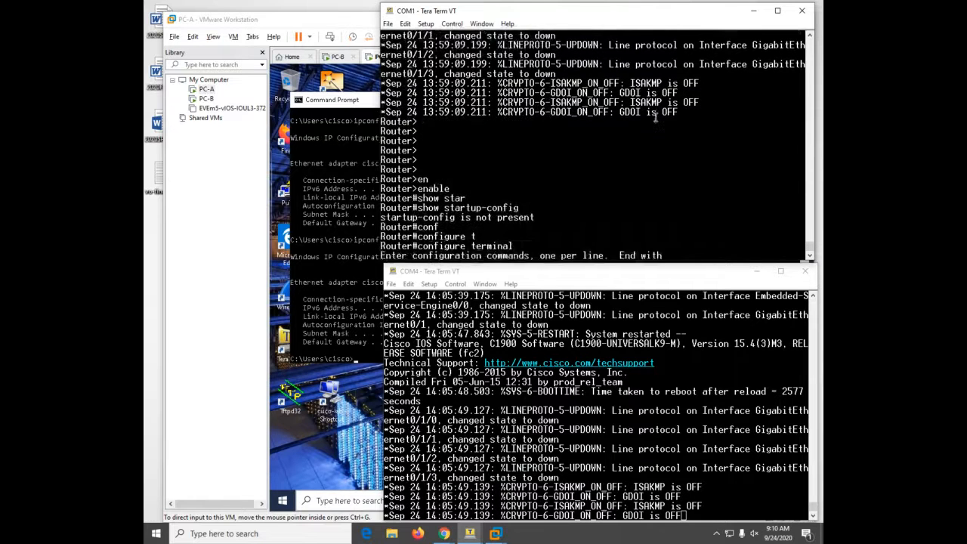
text(ho)
key(Tab)
text(R1)
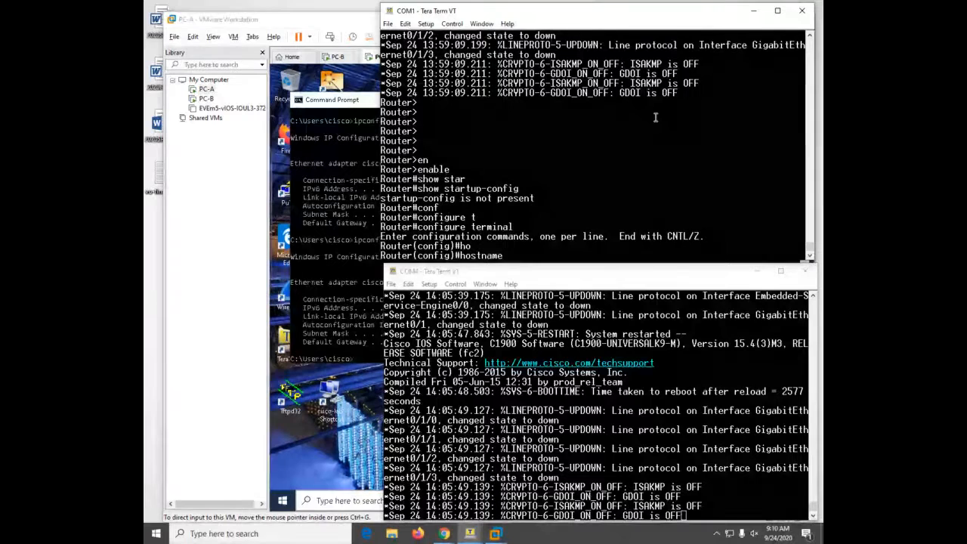
key(Return)
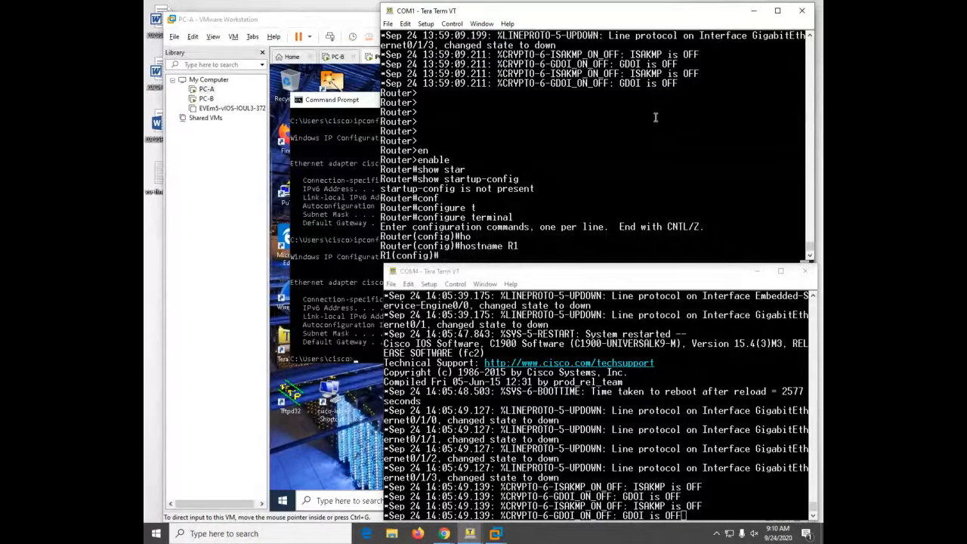
- Disable IP domain lookup and set the enable secret password
text(no ip do)
key(Tab)
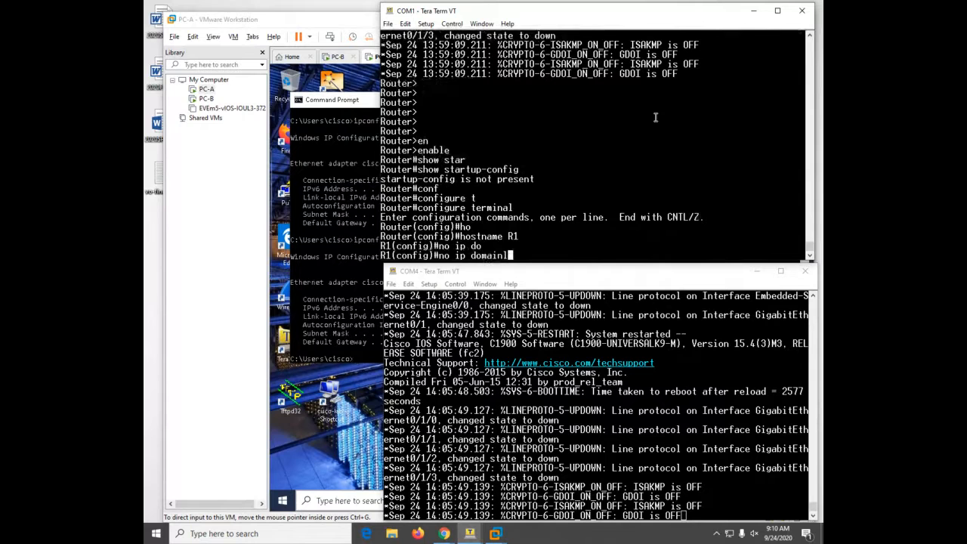
text(lo)
key(Tab)
key(Return)
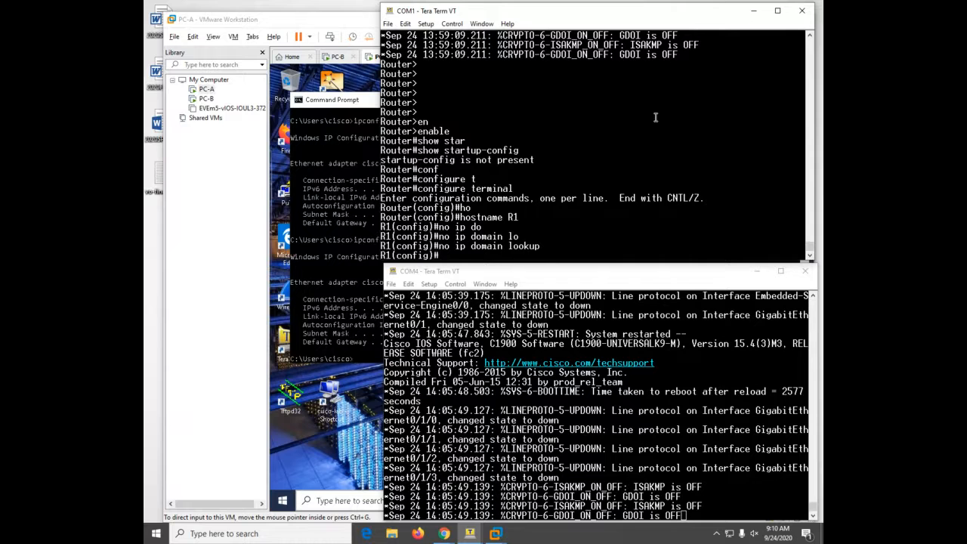
text(enable secret class)
key(Return)
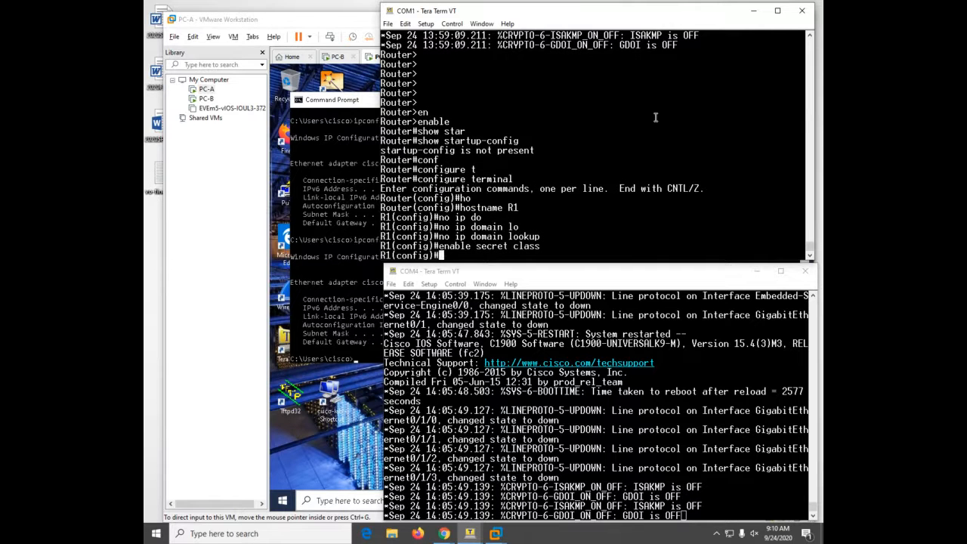
- Give console line 0 a password and require login
text(line con 0)
key(Return)
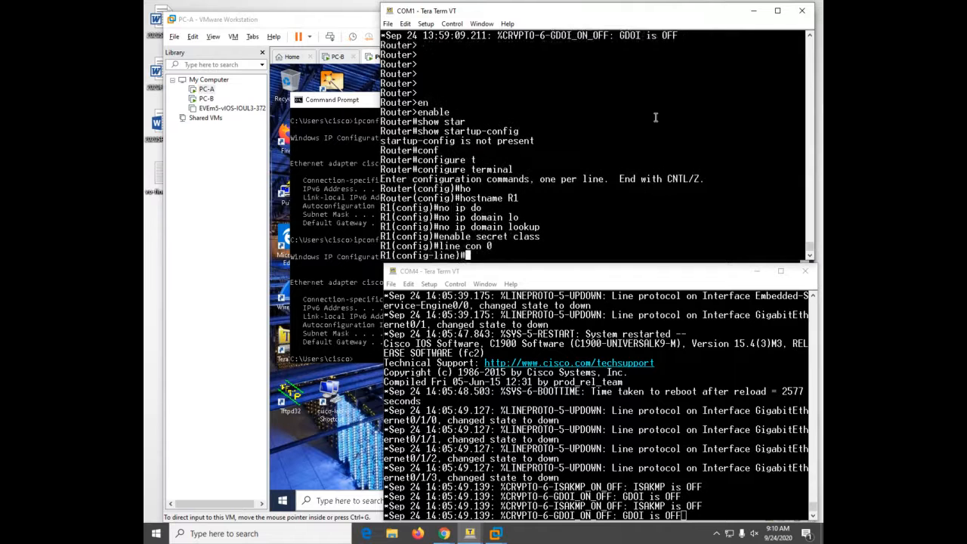
text(pas)
key(Tab)
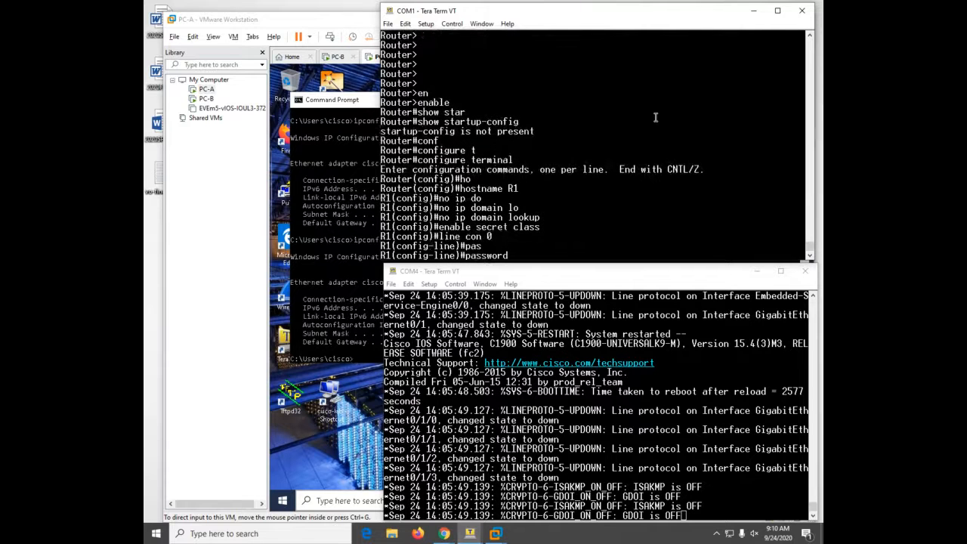
text(cisco)
key(Return)
text(logi)
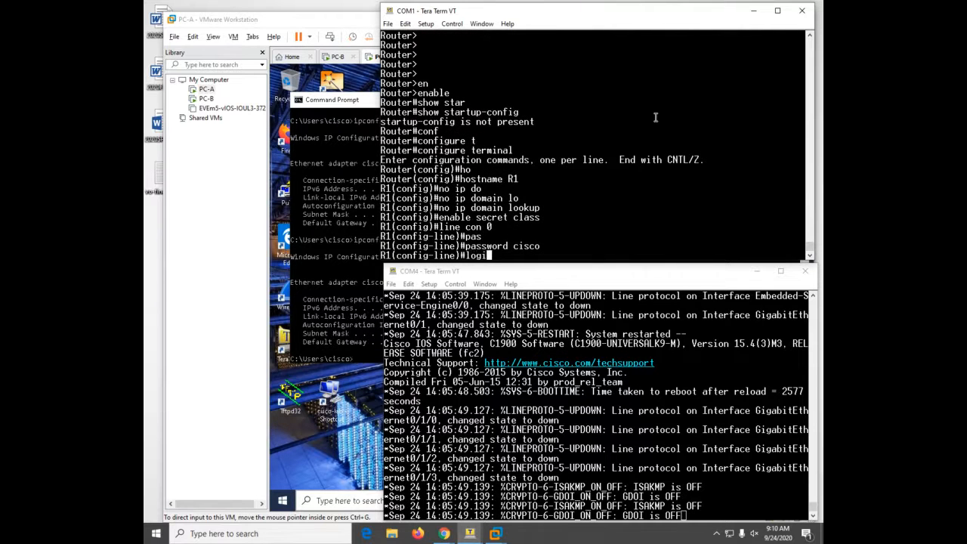
text(n)
key(Return)
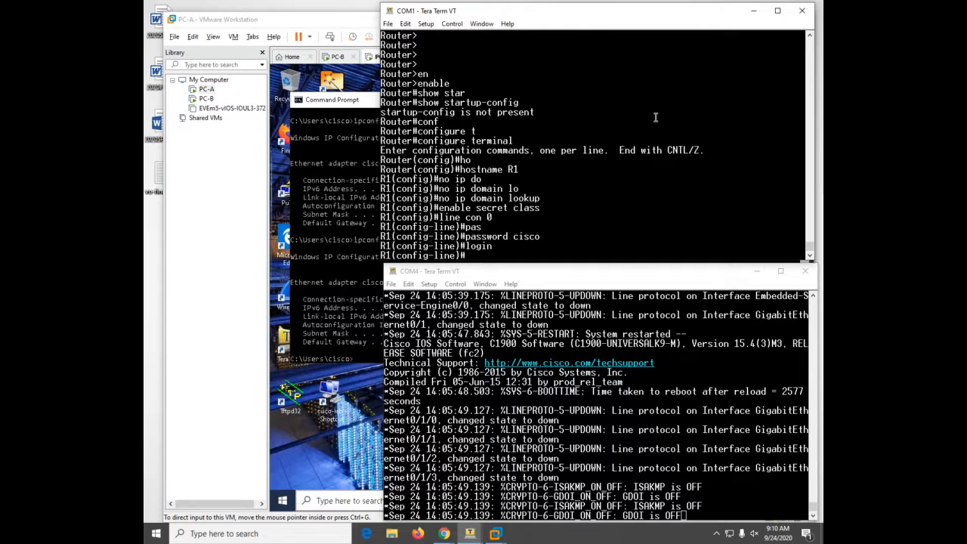
- Require login on vty lines 0 4 and set their password
text(line vty 0 4)
key(Return)
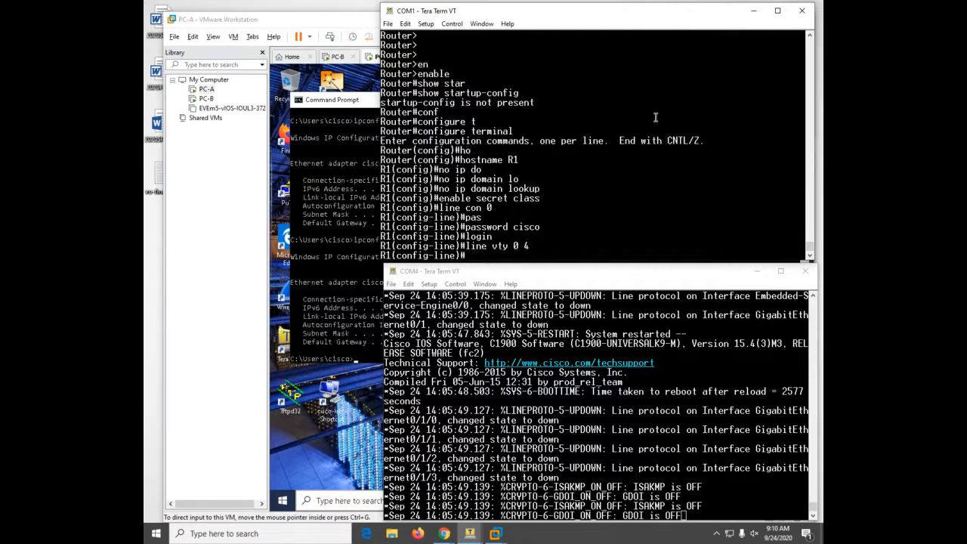
text(login)
key(Return)
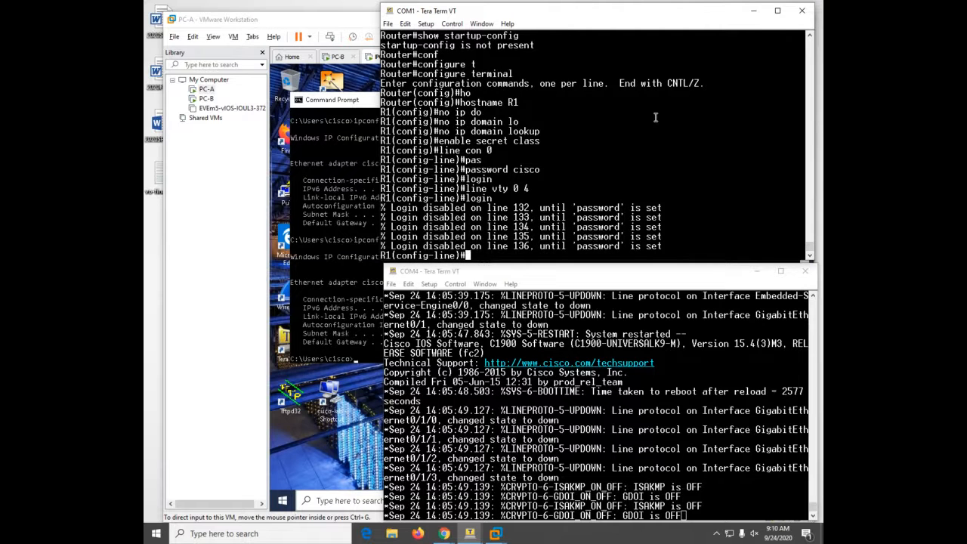
text(pas)
key(Return)
text(password cisco)
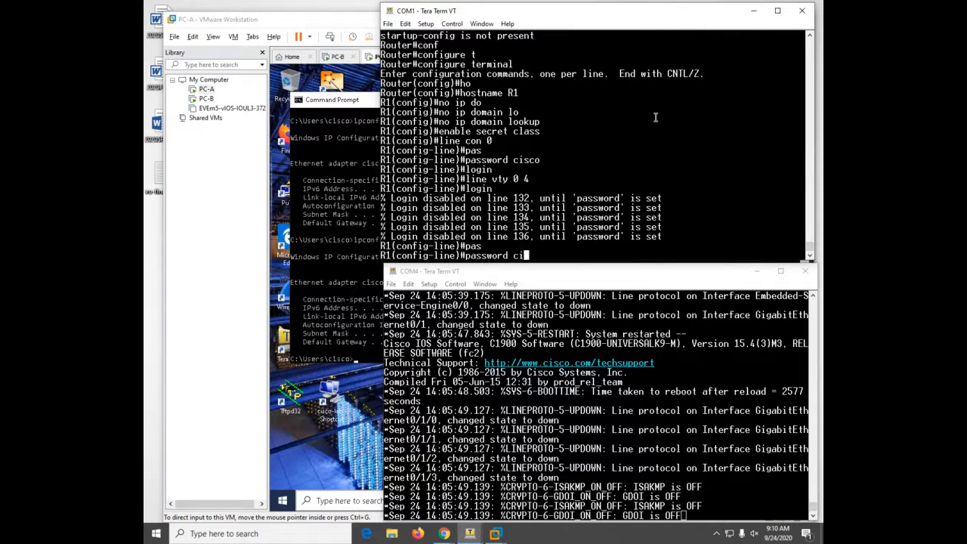
key(Return)
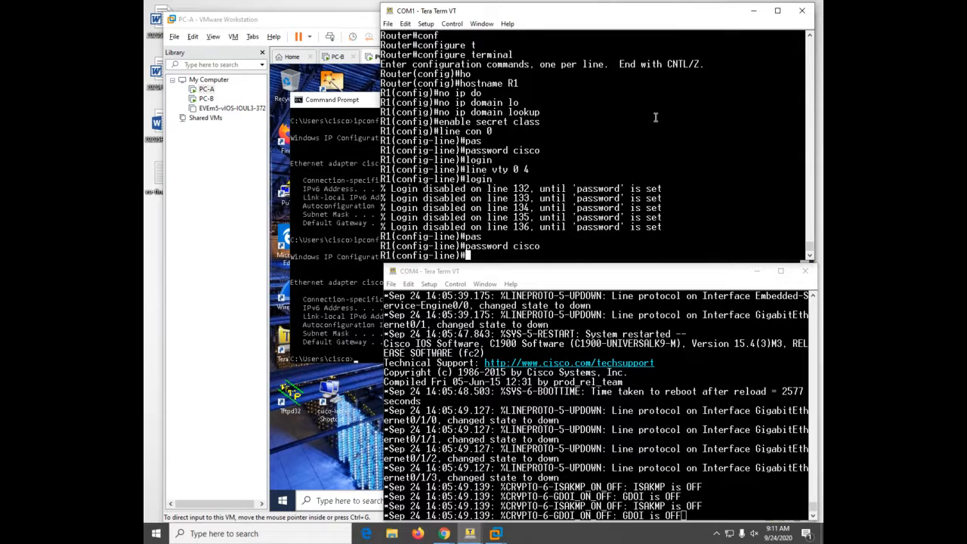
- Re-enter global configuration and enable service password-encryption
key(ctrl+z)
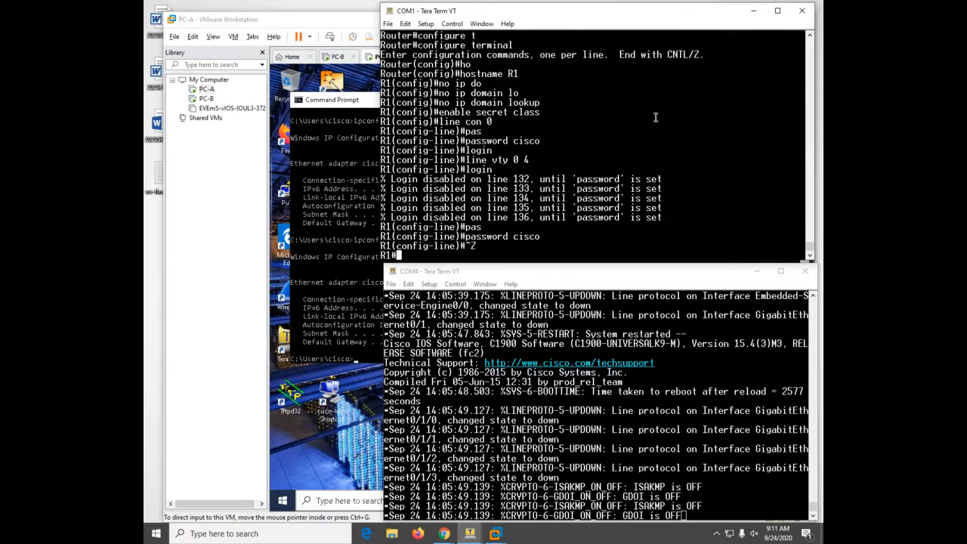
text(conf)
key(Tab)
text(t)
key(Tab)
key(Return)
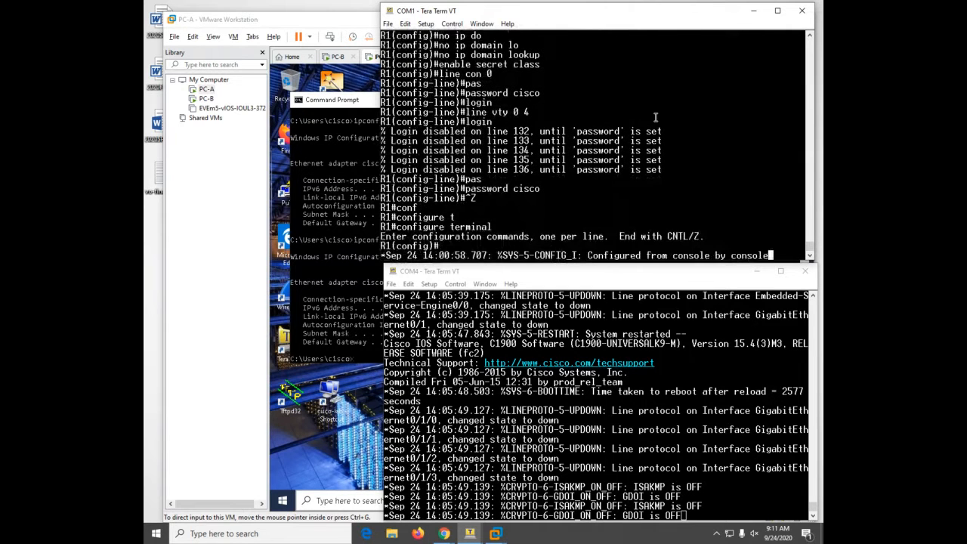
key(Return)
key(Return)
key(Return)
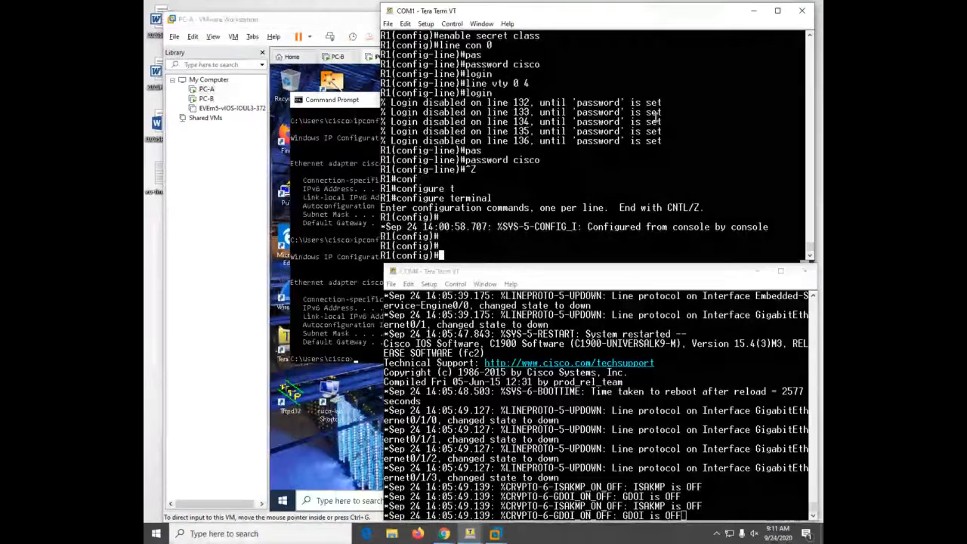
key(Return)
key(Return)
text(serv)
key(Tab)
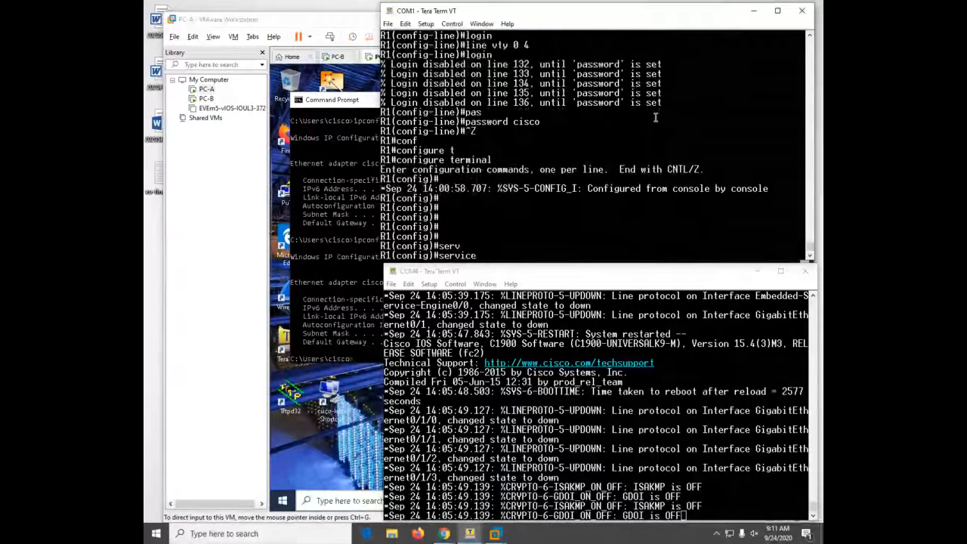
text(pas)
key(Tab)
key(Return)
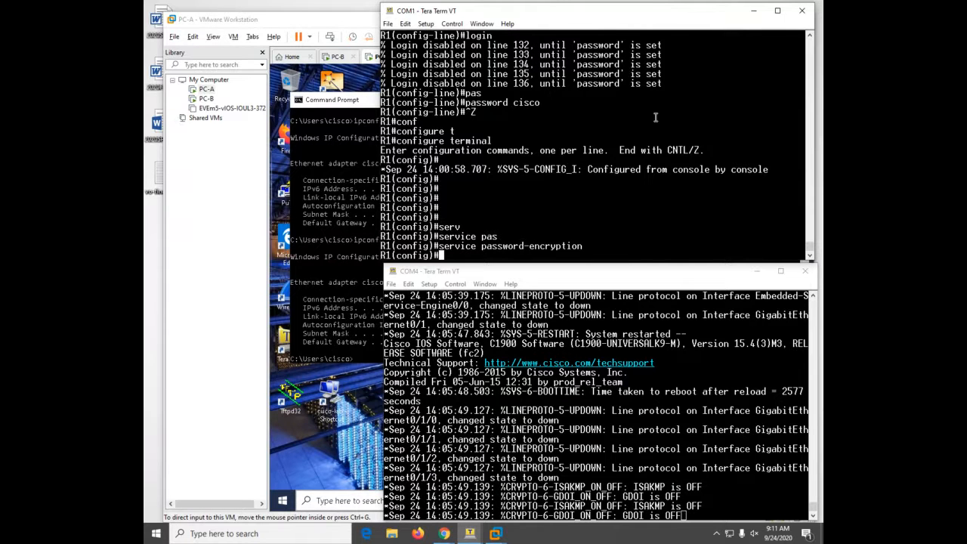
- Start a banner motd command using $ as the delimiter
text(bann)
text(er motd)
text( #)
key(BackSpace)
text($)
- Finish the MOTD banner as 'warning you' and leave configuration mode
text(warning )
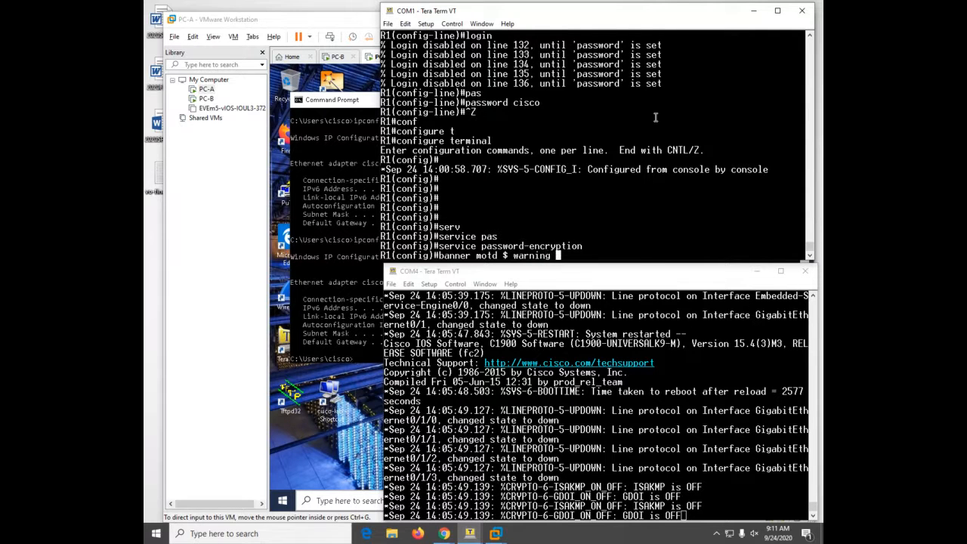
text(you $)
key(Return)
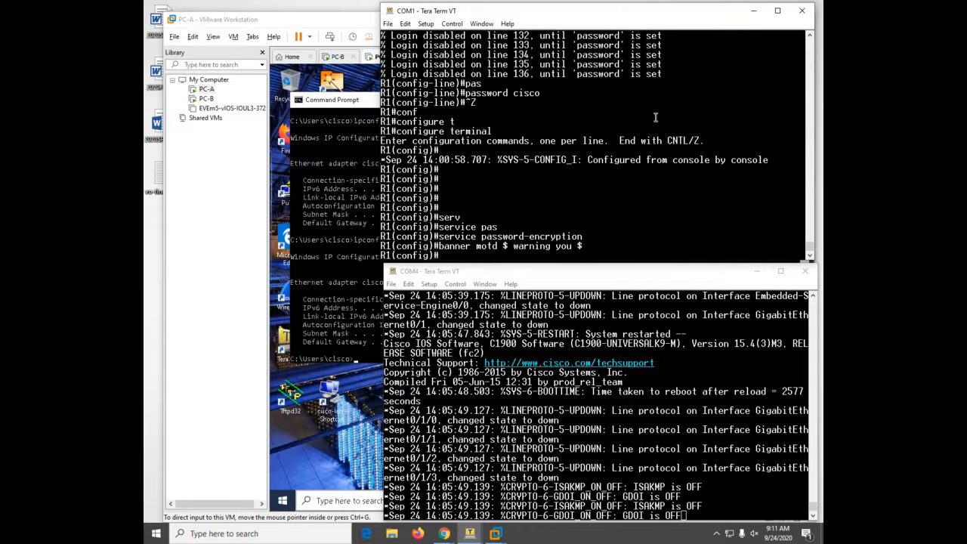
key(ctrl+z)
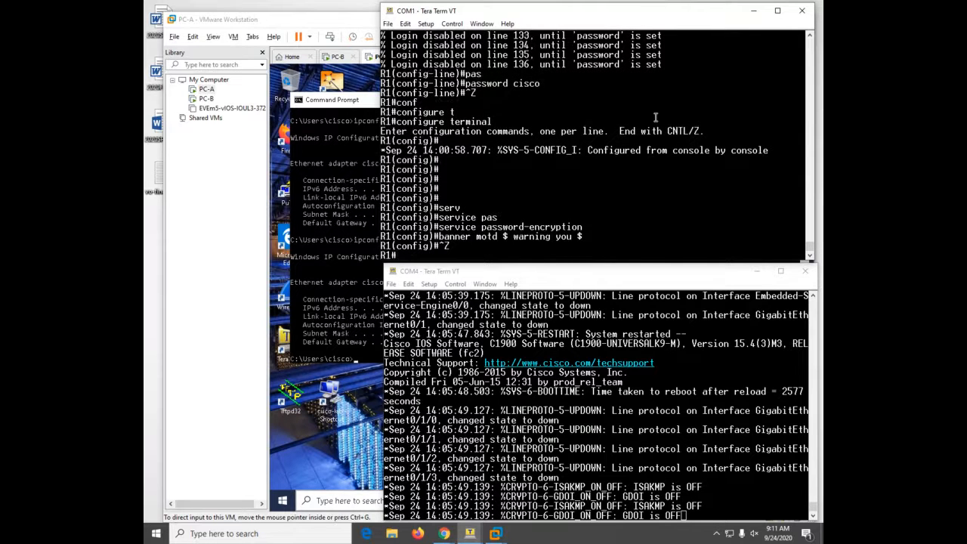
- Exit the R1 console session and wake it for a new login
text(exit)
key(Return)
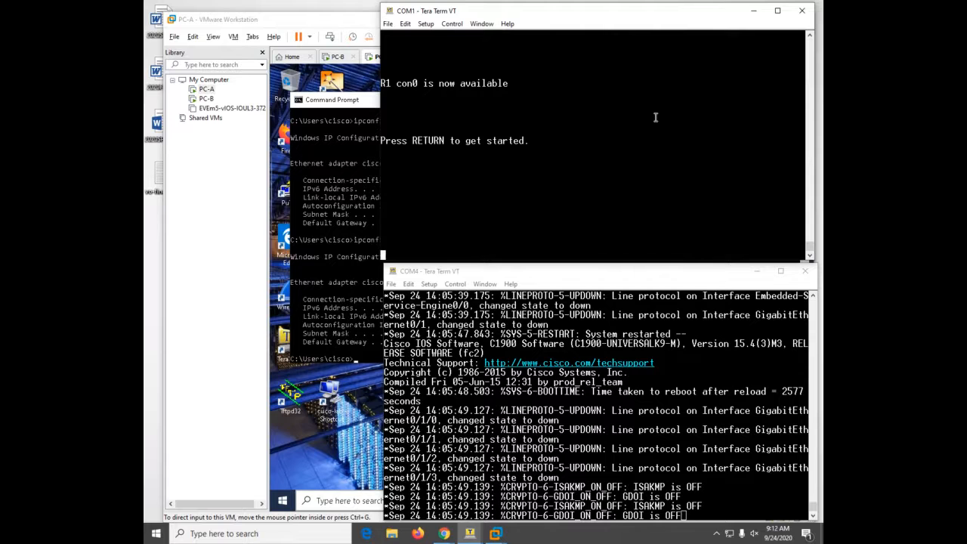
key(Return)
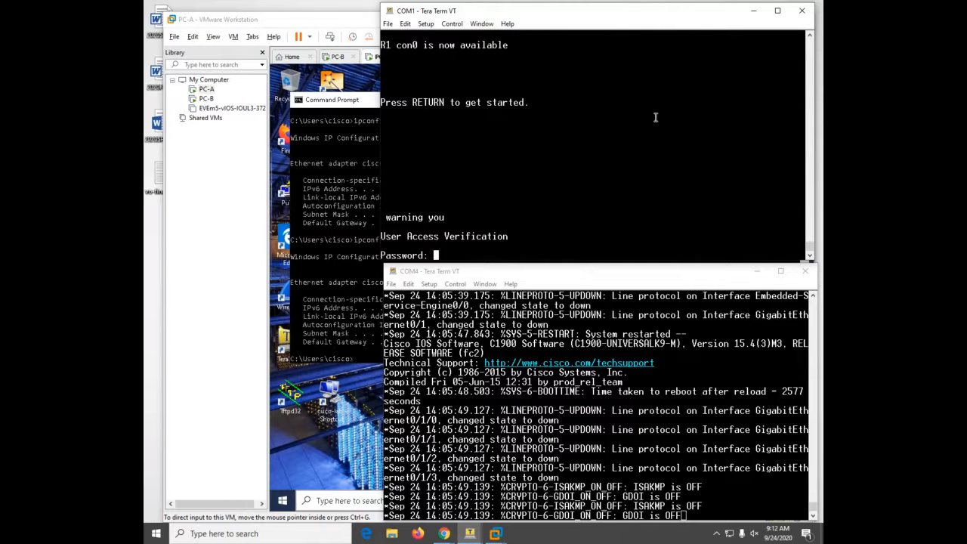
- Log back into R1 with the console and enable passwords, then save with wr
key(Return)
text(en)
key(Tab)
key(Return)
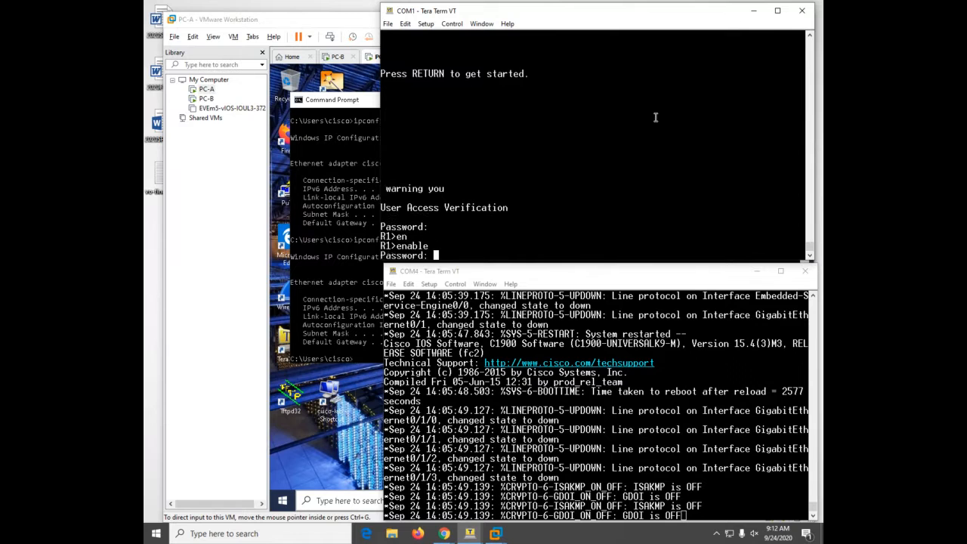
key(Return)
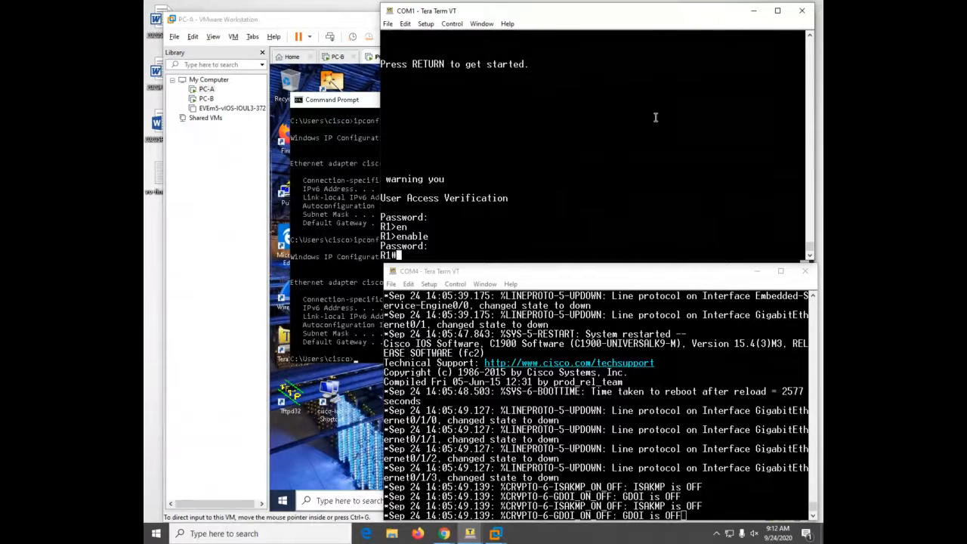
text(wr)
key(Return)
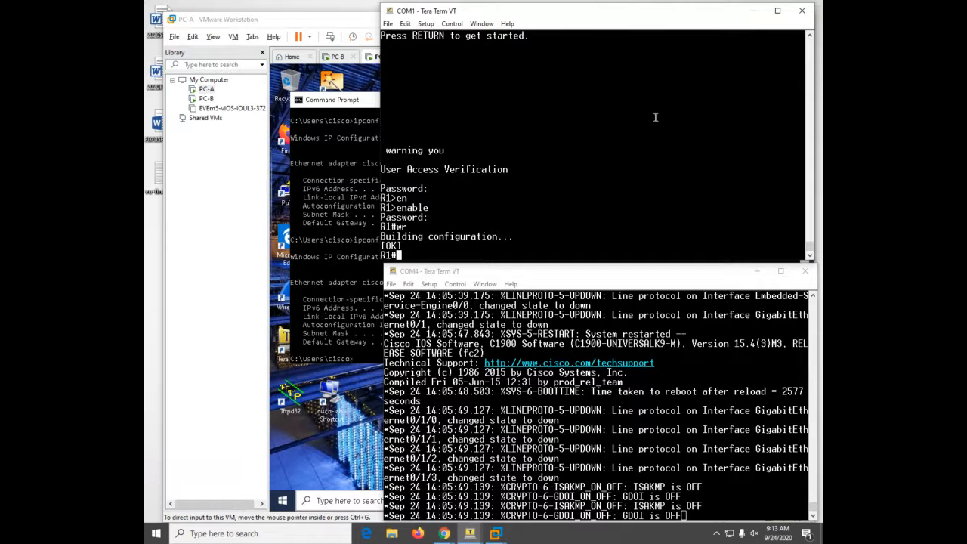
- Enter configure terminal and select interface g0/1 after trying g0/0/0 and g0/0
text(conf)
key(Tab)
text(t)
key(Tab)
text(int )
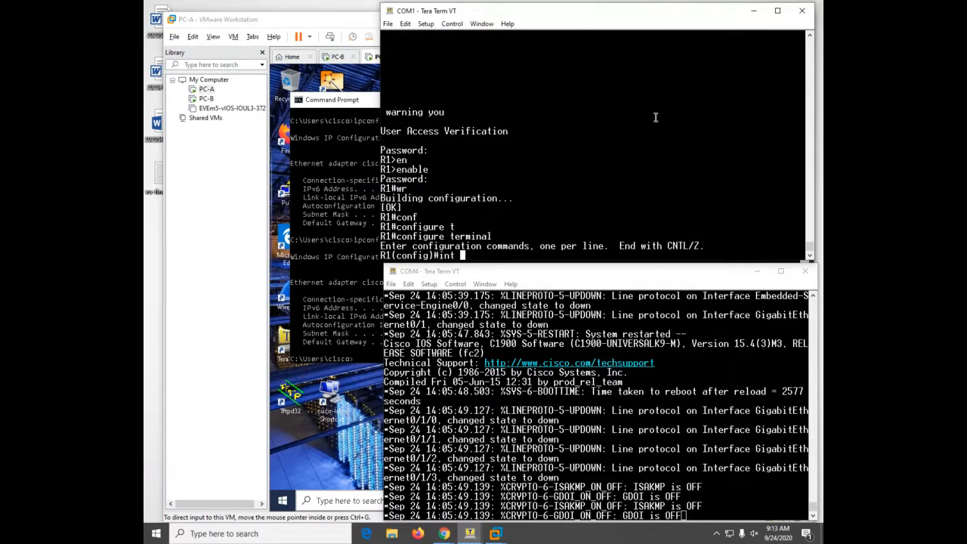
text(g0/0/0)
key(Return)
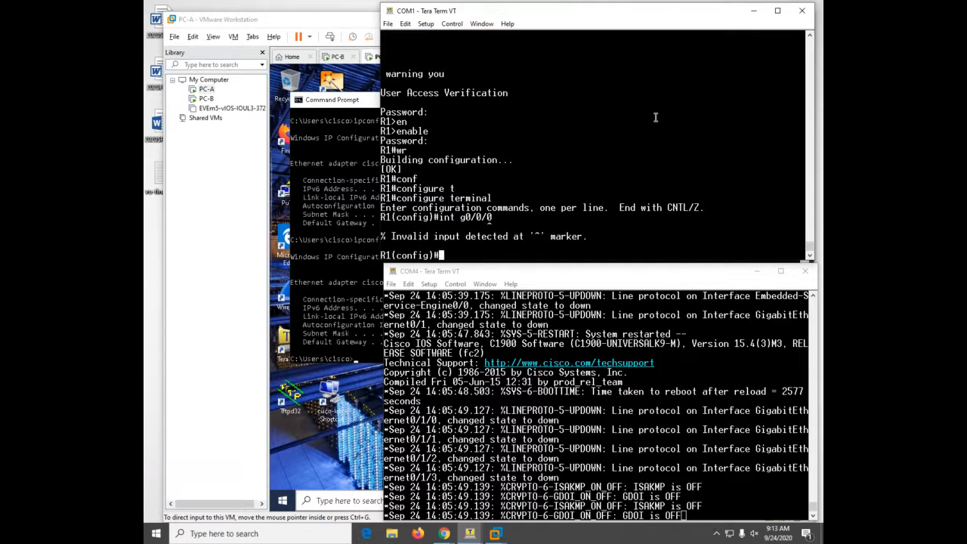
key(Up)
key(BackSpace)
key(BackSpace)
key(Return)
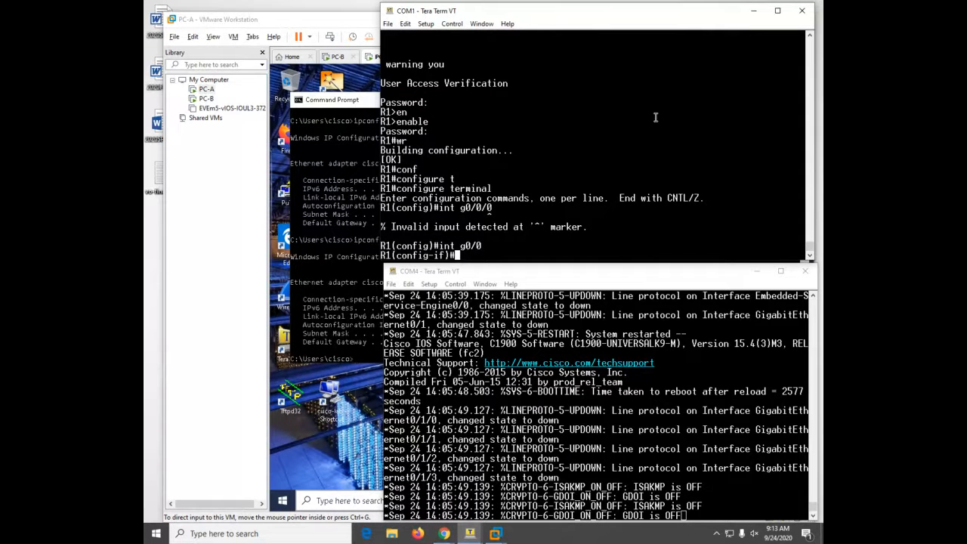
text(int g0/)
text(1)
key(Return)
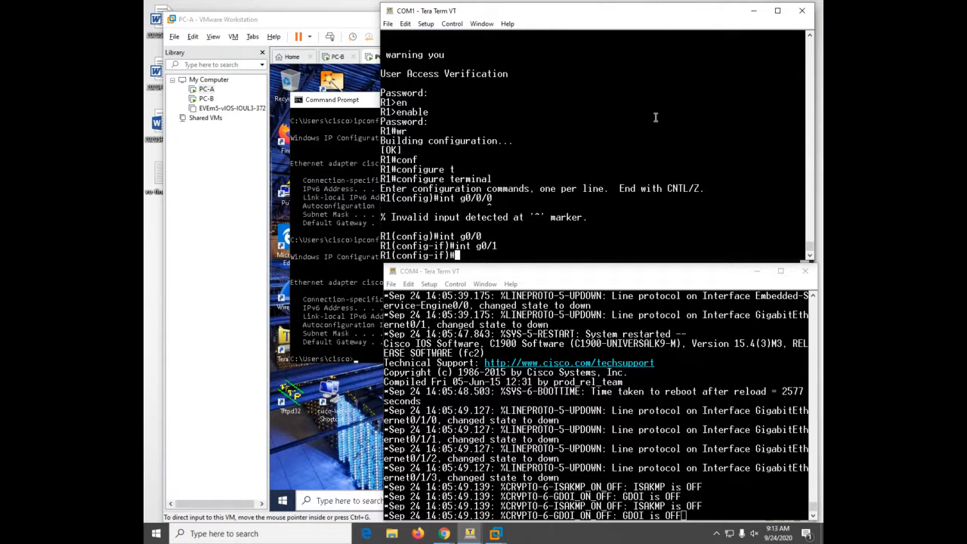
- Run no shutdown on GigabitEthernet0/1 and return to the R1# prompt
text(no sh)
key(Tab)
key(Return)
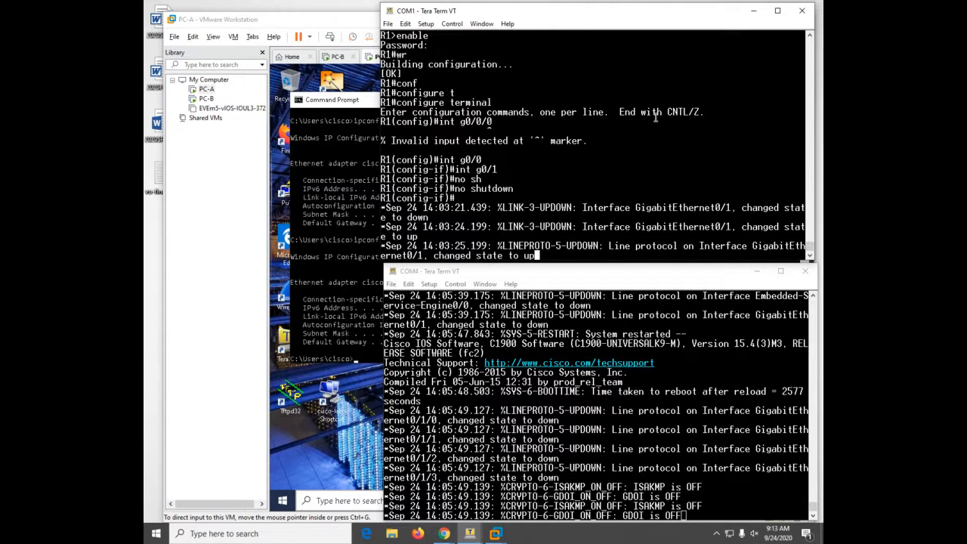
key(Return)
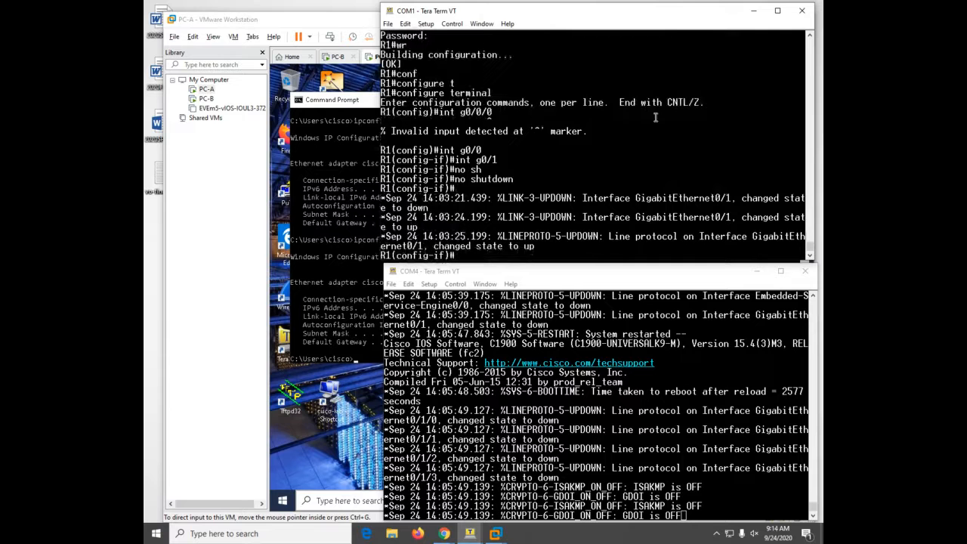
key(ctrl+z)
key(Return)
key(Return)
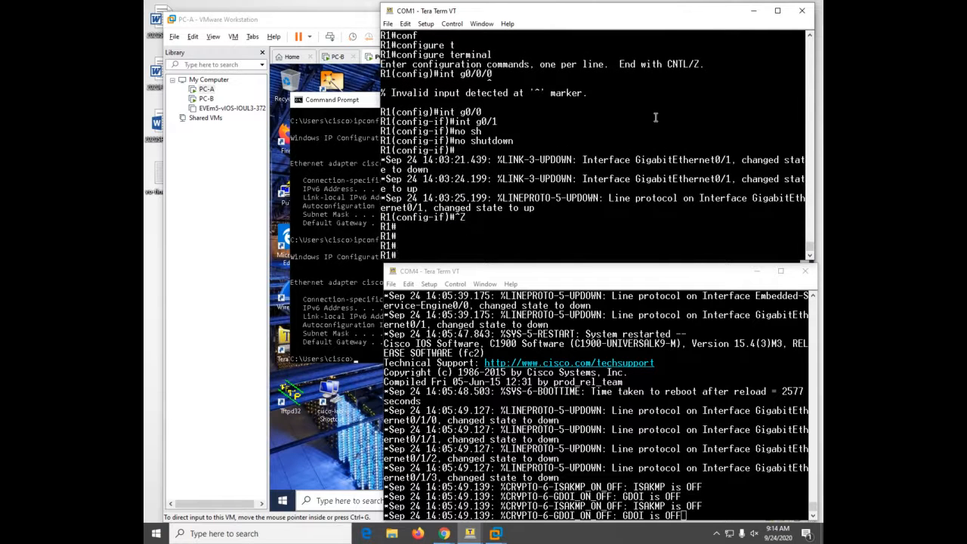
key(Return)
- On R1, enter global configuration mode and create subinterface GigabitEthernet0/1.100
text(conf)
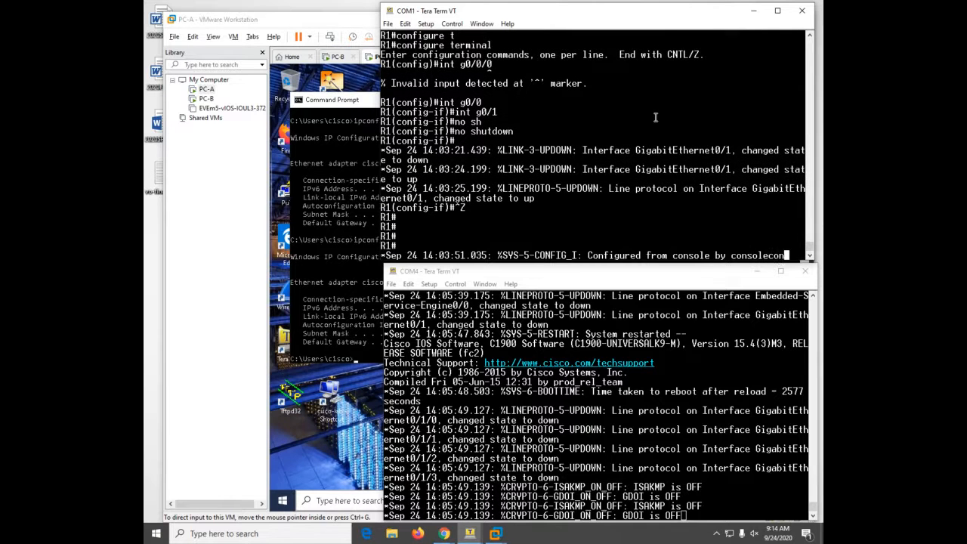
key(Tab)
text(t)
key(Tab)
key(Return)
text(int)
key(Tab)
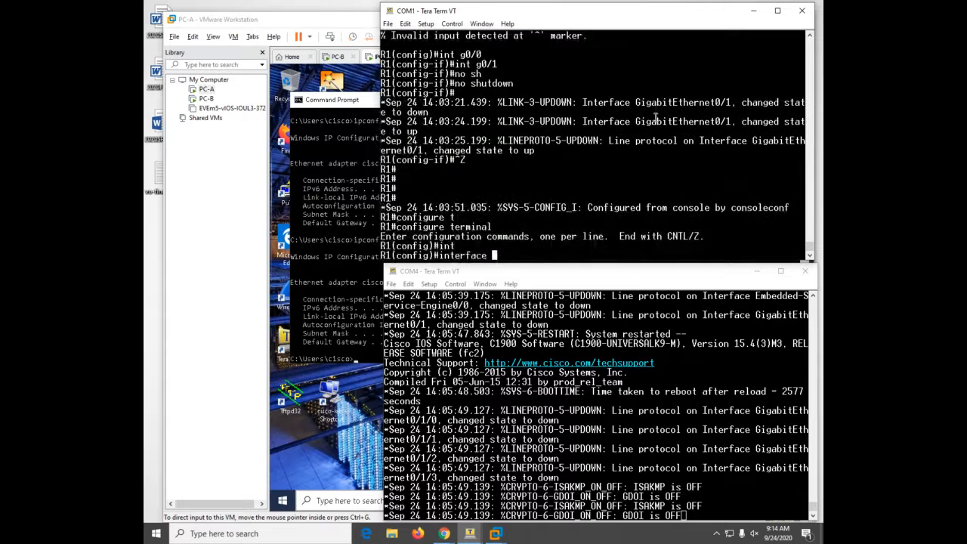
text(g)
key(Tab)
text(i)
key(Tab)
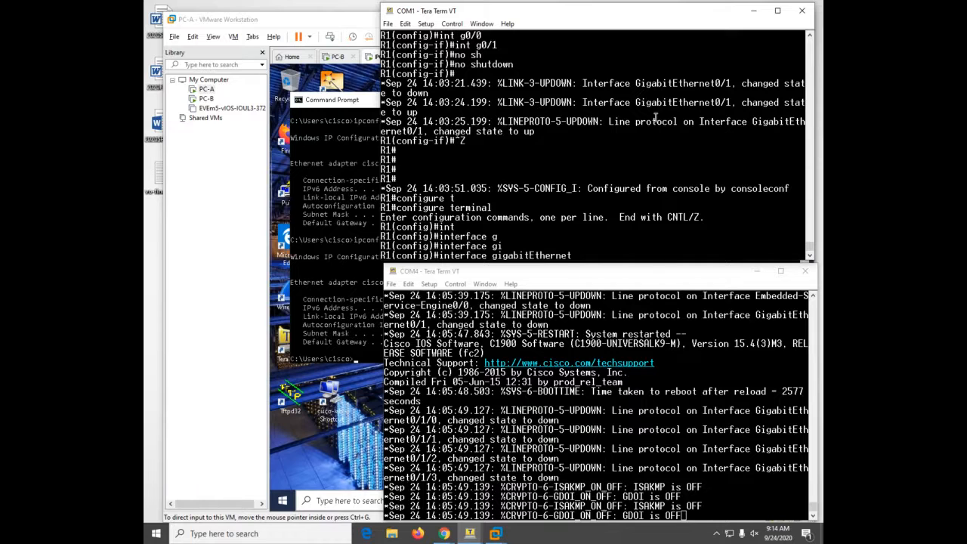
text(0/)
text(1.100)
key(Return)
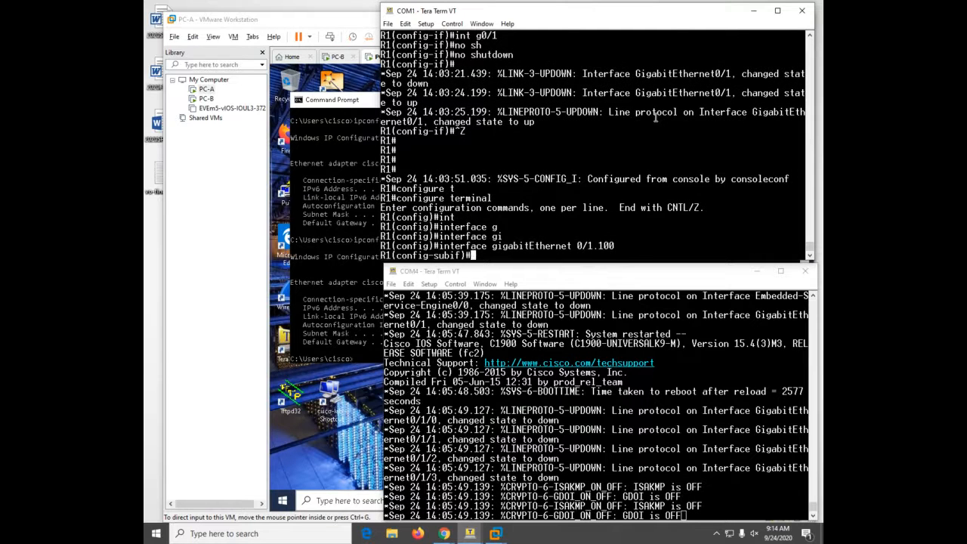
- Give the subinterface description clients and dot1Q VLAN 100 encapsulation
text(desc)
key(Tab)
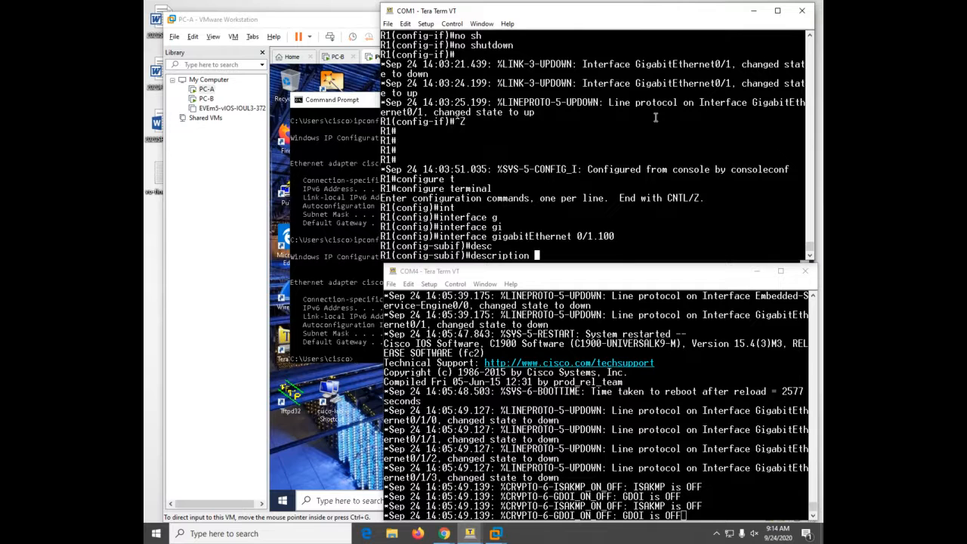
text(clients)
key(Return)
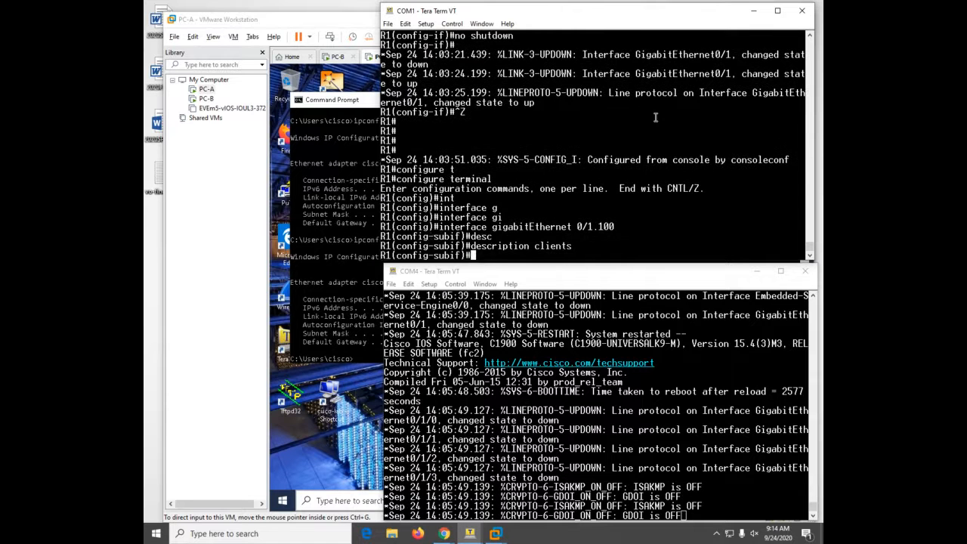
text(en)
key(Tab)
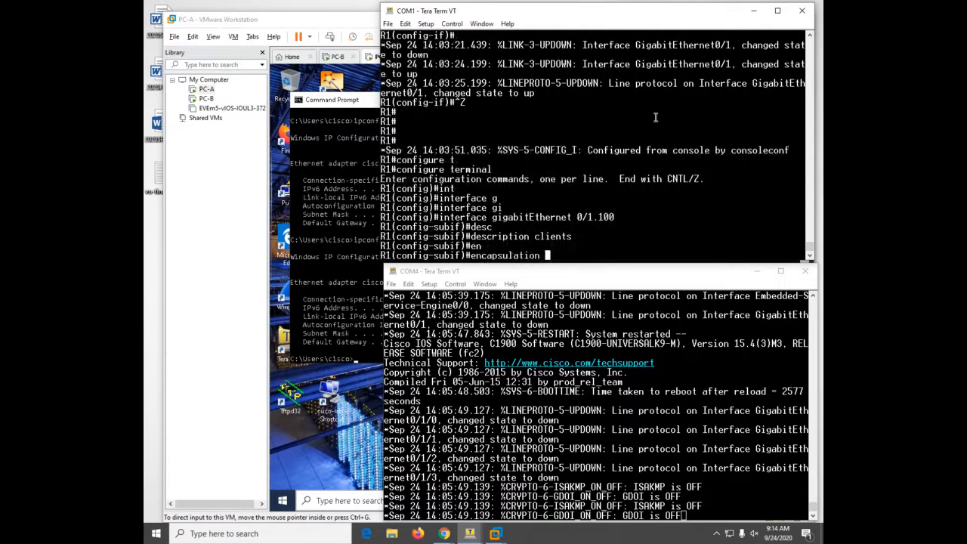
text(d)
key(Tab)
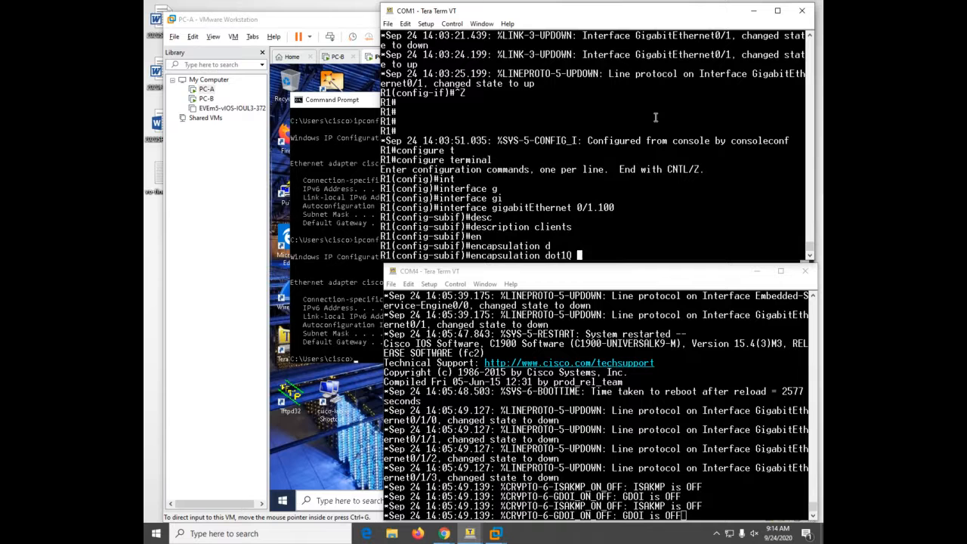
text(100)
key(Return)
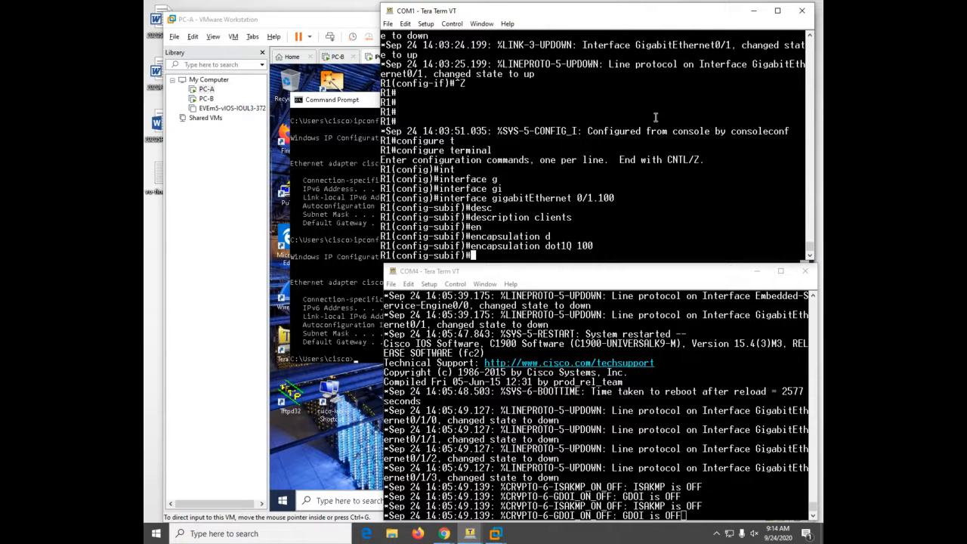
- Assign address 192.168.1.1 255.255.255.192, then start the int g0/1.200 command
text(ip ad)
key(Tab)
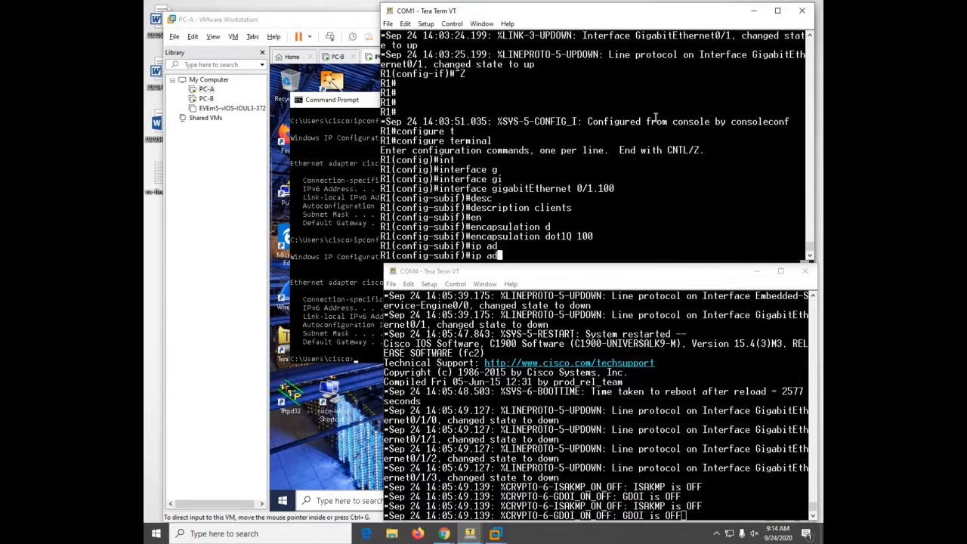
text(d)
key(Tab)
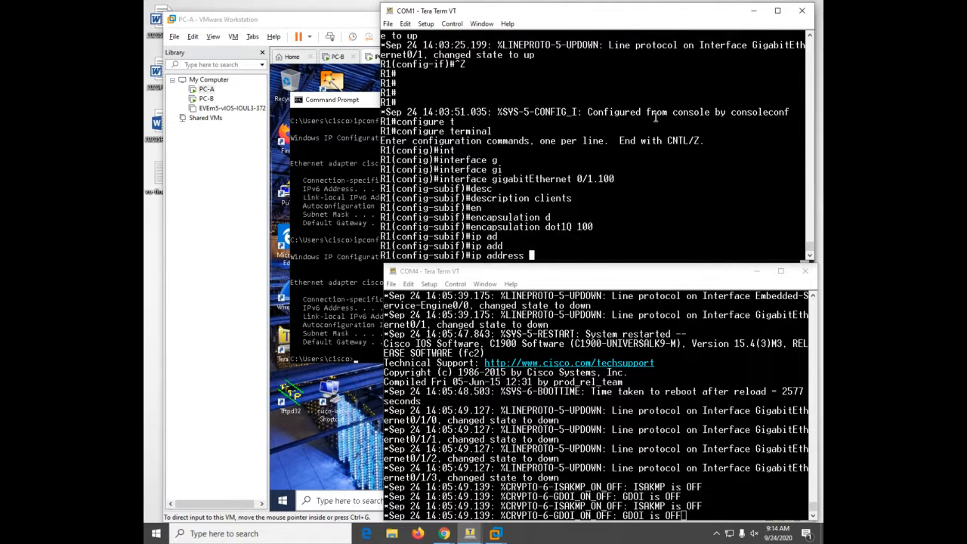
text(192.168.1.1 255.255.2)
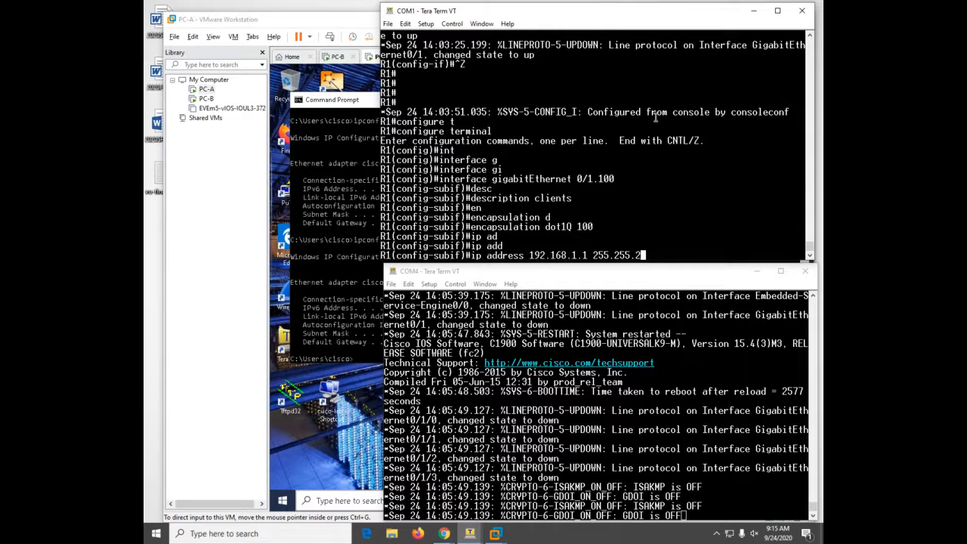
text(55.192)
key(Return)
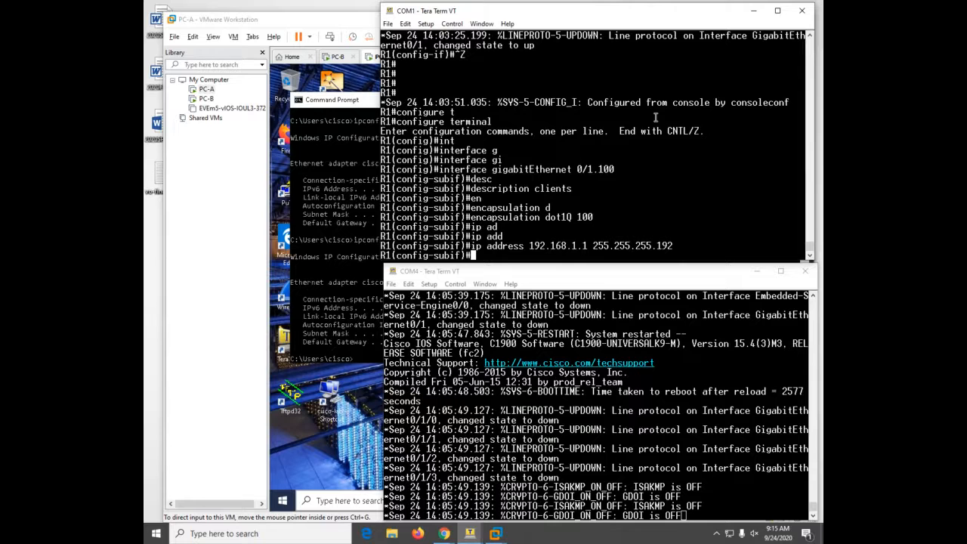
text(int g0/1.200)
- Create subinterface G0/1.200 with dot1Q VLAN 200 encapsulation and description management
key(Return)
text(en)
key(Tab)
text(d)
key(Tab)
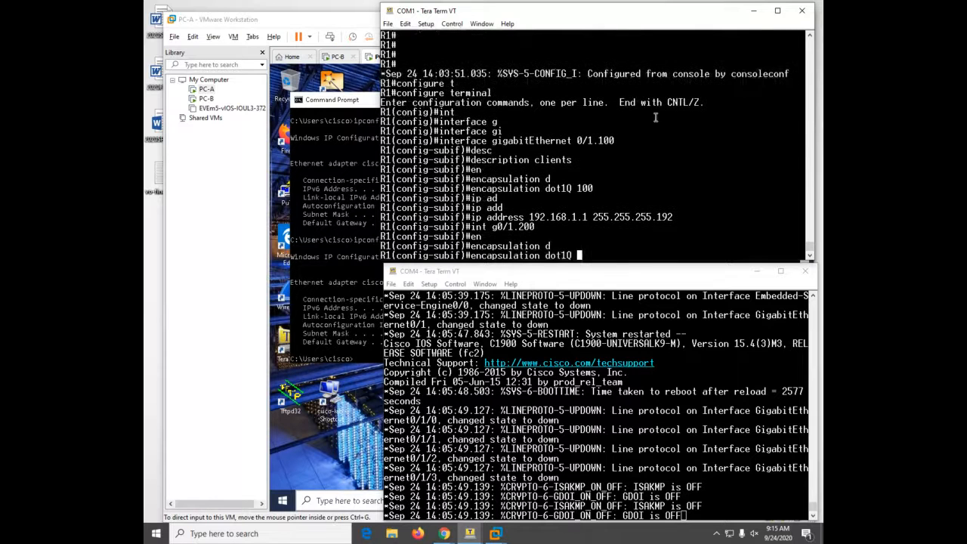
text(200)
key(Return)
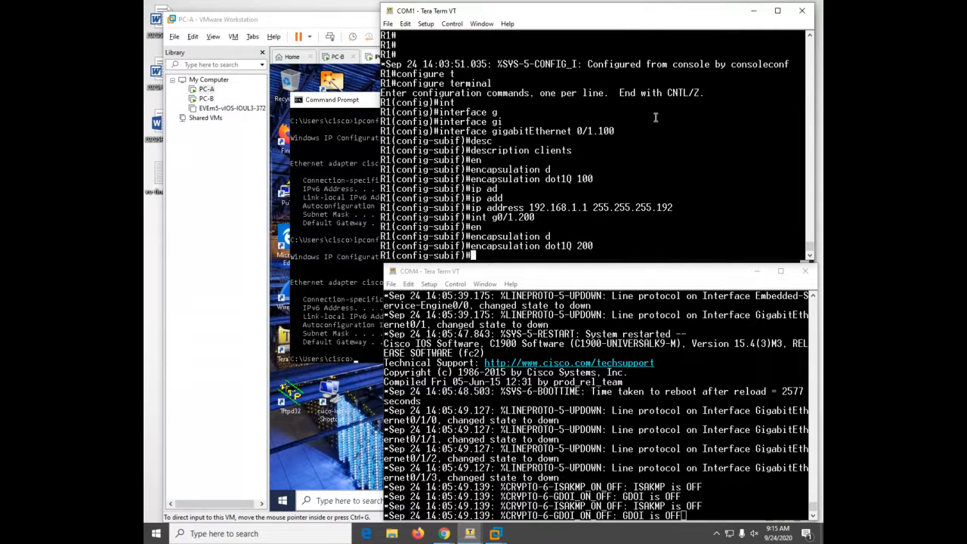
text(des)
key(Tab)
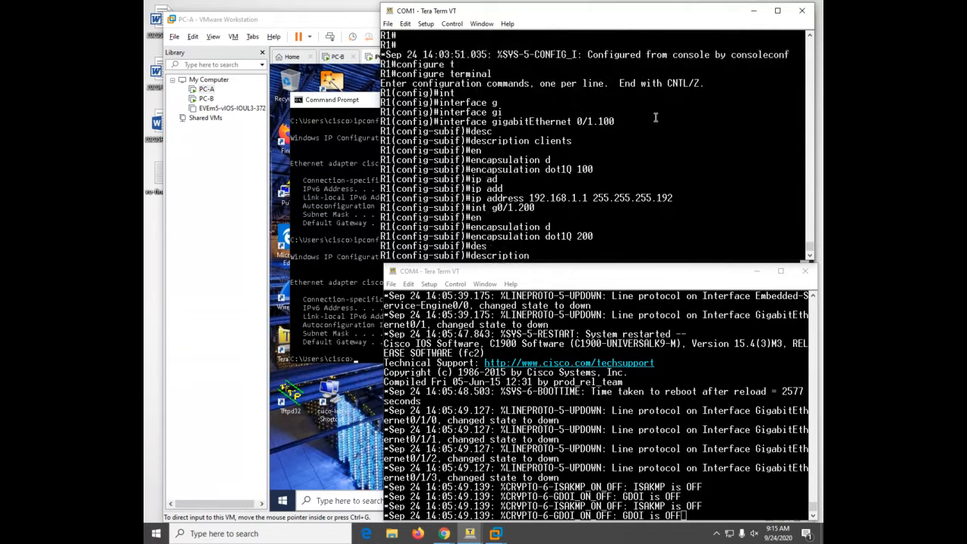
text(management)
key(Return)
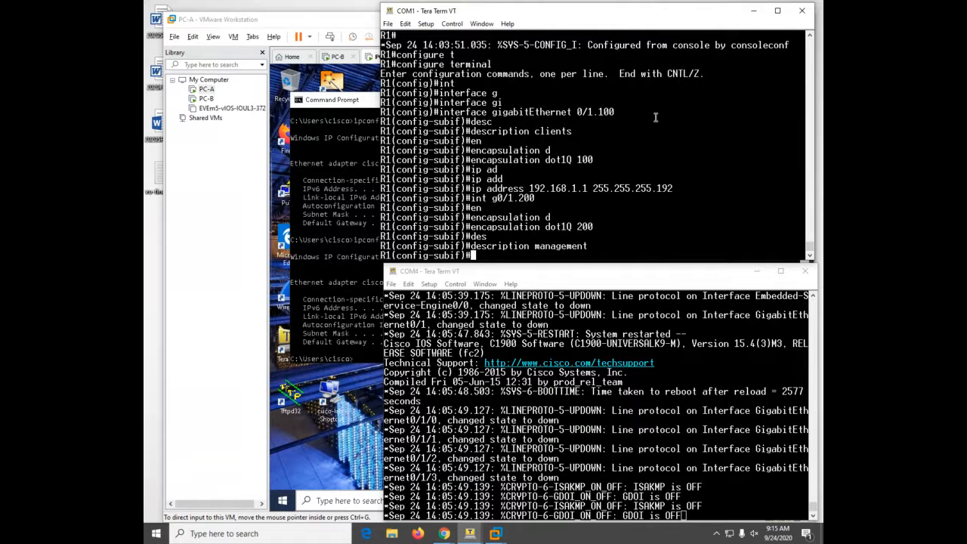
- Assign address 192.168.1.65 255.255.255.224 to G0/1.200
text(ip add)
key(Tab)
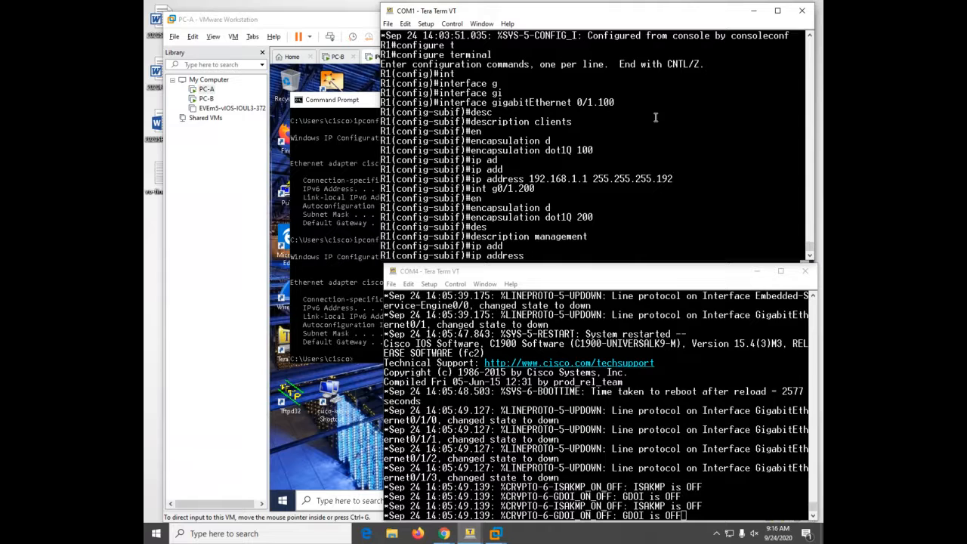
text(192.168.)
text(1.65)
text( 21)
text(5.255)
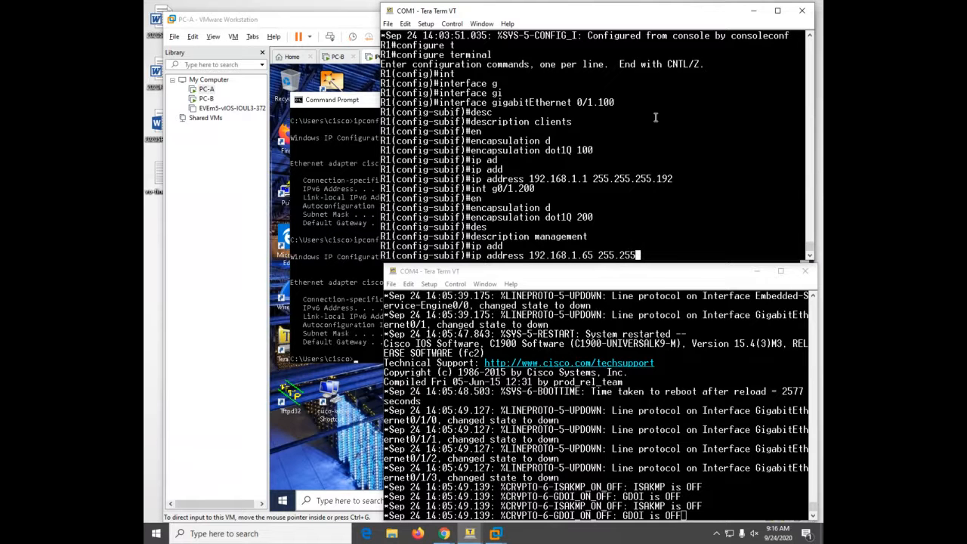
text(.255.24)
key(BackSpace)
text(255.224)
key(Return)
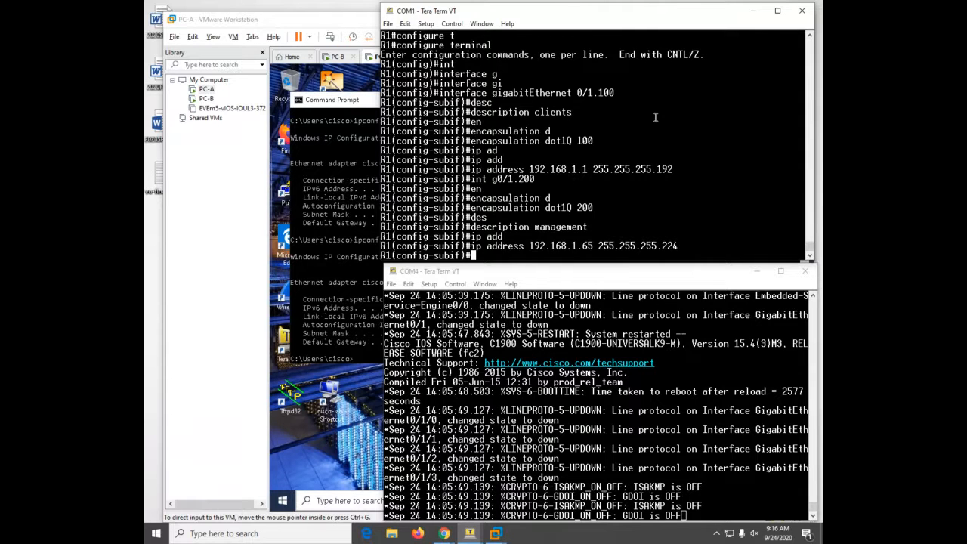
- Create subinterface G0/1.1000 with native dot1Q VLAN 1000 encapsulation
text(int g0/1.1000)
key(Return)
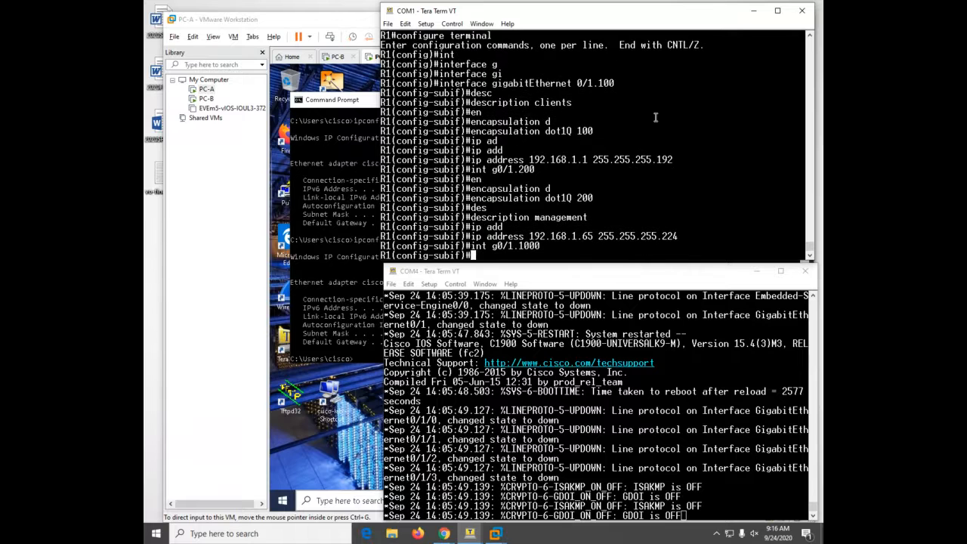
text(en)
key(Tab)
text(d)
key(Tab)
text(1000 n)
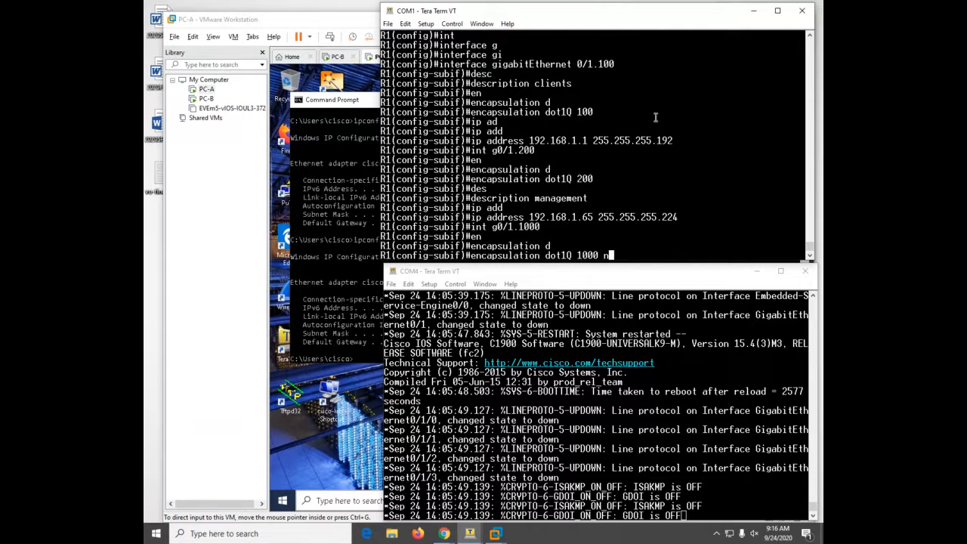
key(Tab)
key(Return)
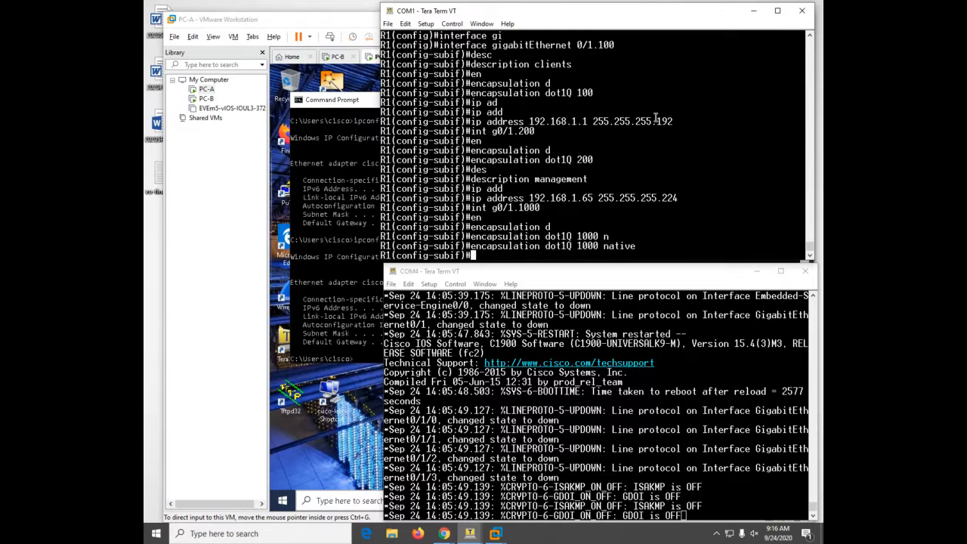
- Add description native to G0/1.1000 and exit configuration mode with Ctrl+Z
text(des)
key(Tab)
text(native)
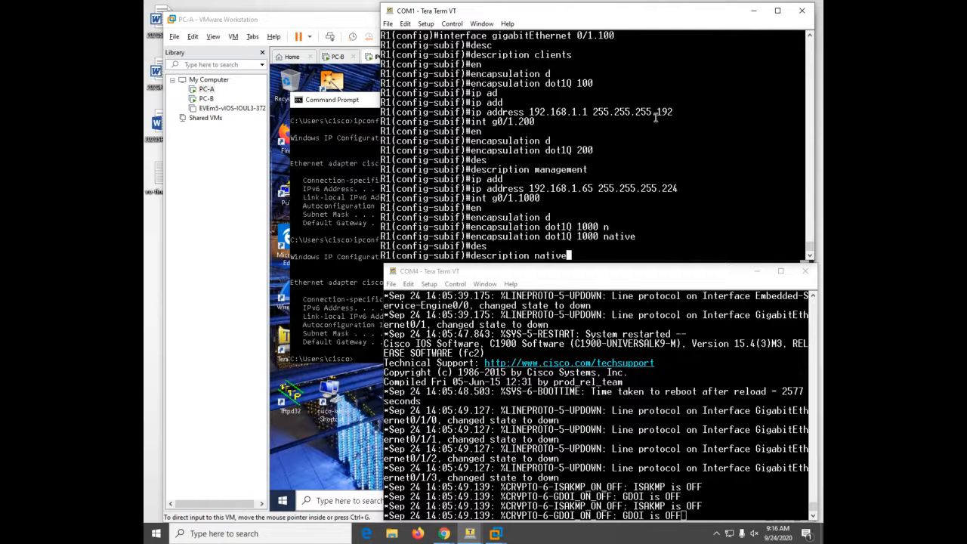
key(Return)
key(ctrl+z)
- Show R1's interface summary with sh ip int b, then bring up Router> on the COM4 console
text(sh ip int b)
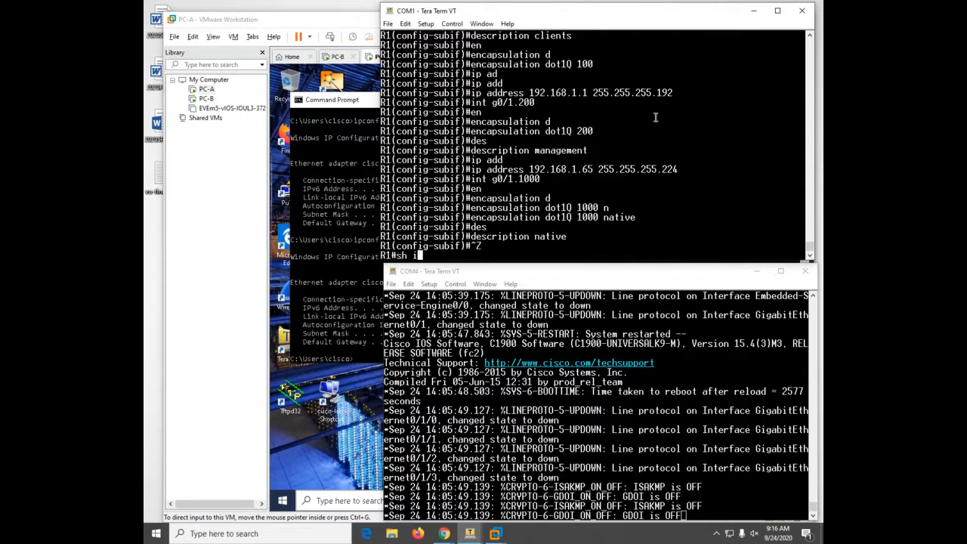
key(Return)
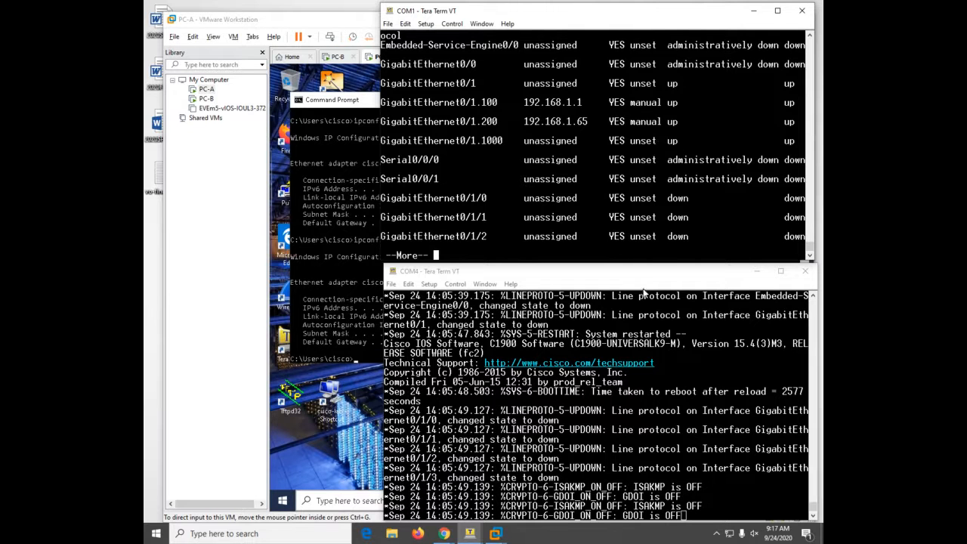
click(643, 325)
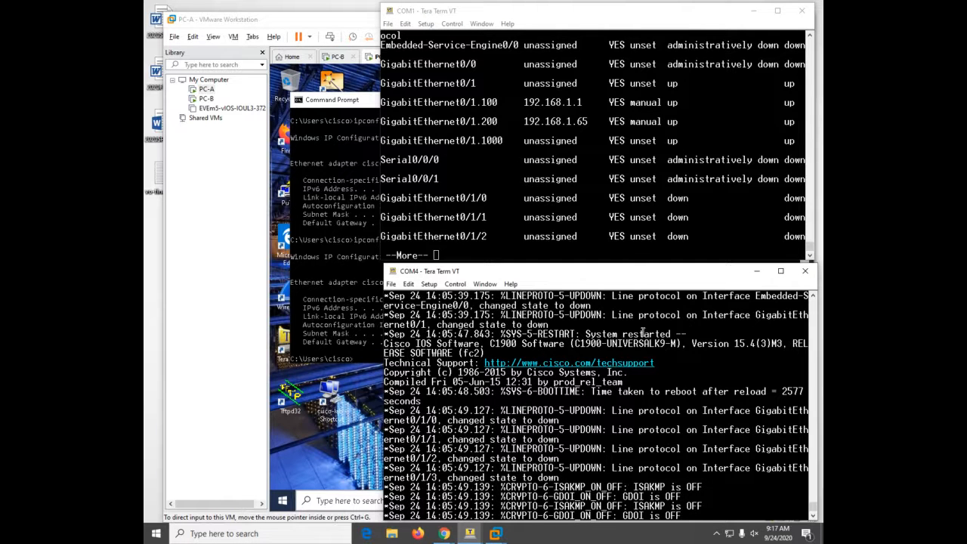
key(Return)
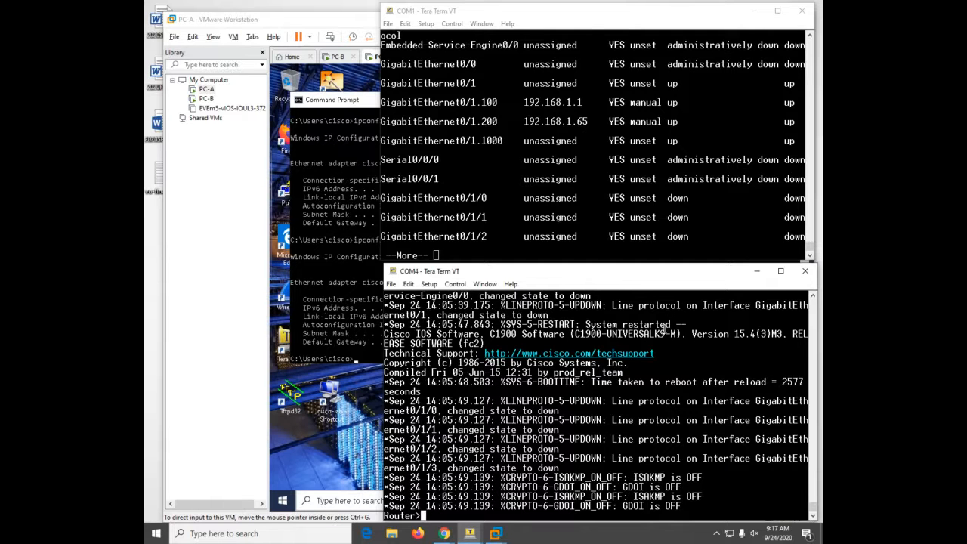
- Return to R1's console and enter global configuration mode
click(623, 209)
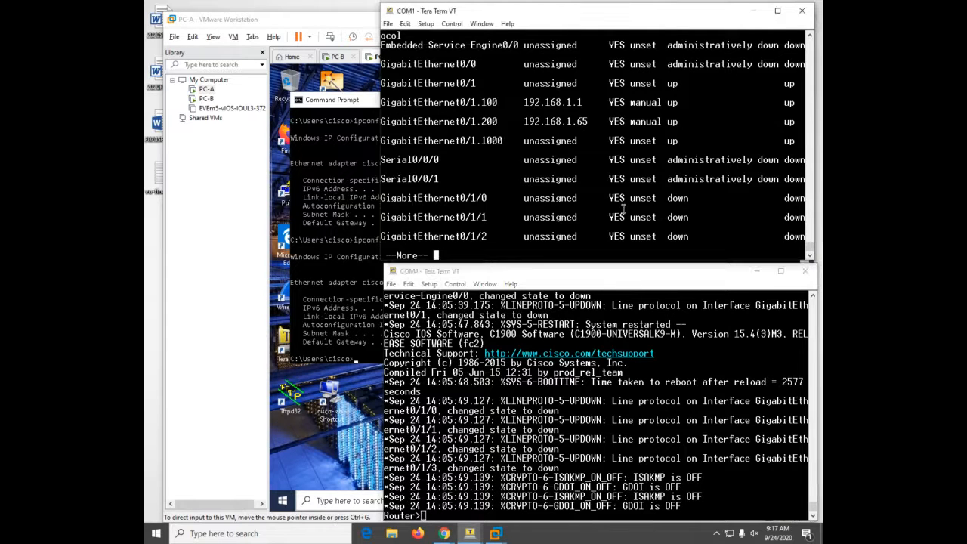
text(q)
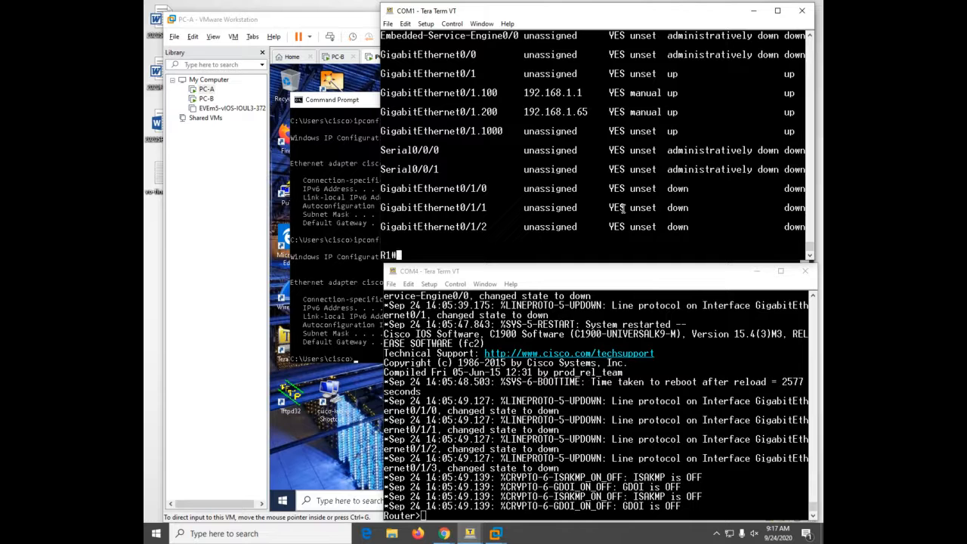
text(conf)
key(Tab)
text(t)
key(Tab)
key(Return)
- Bring R1's GigabitEthernet0/0 up with no shutdown, then switch to the COM4 console
text(int)
key(Tab)
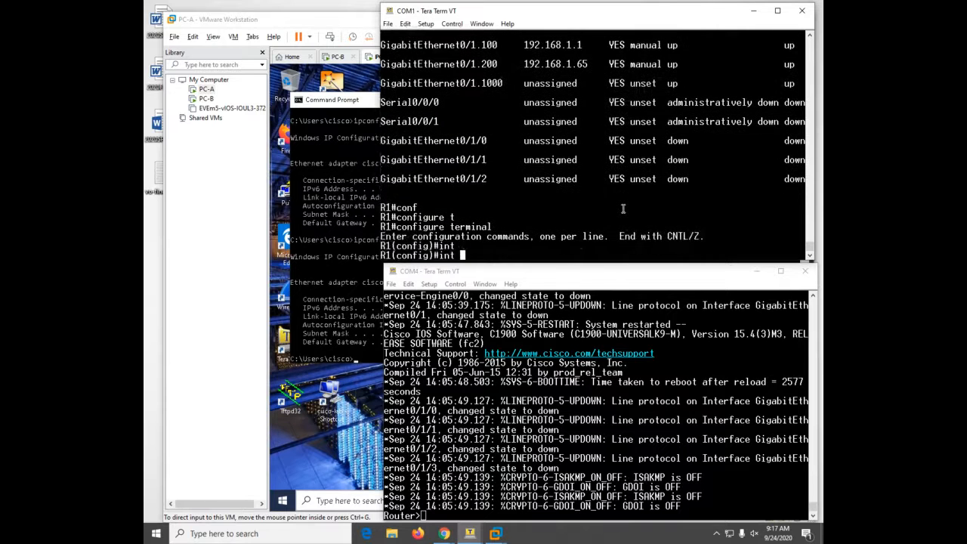
text(gi)
key(Tab)
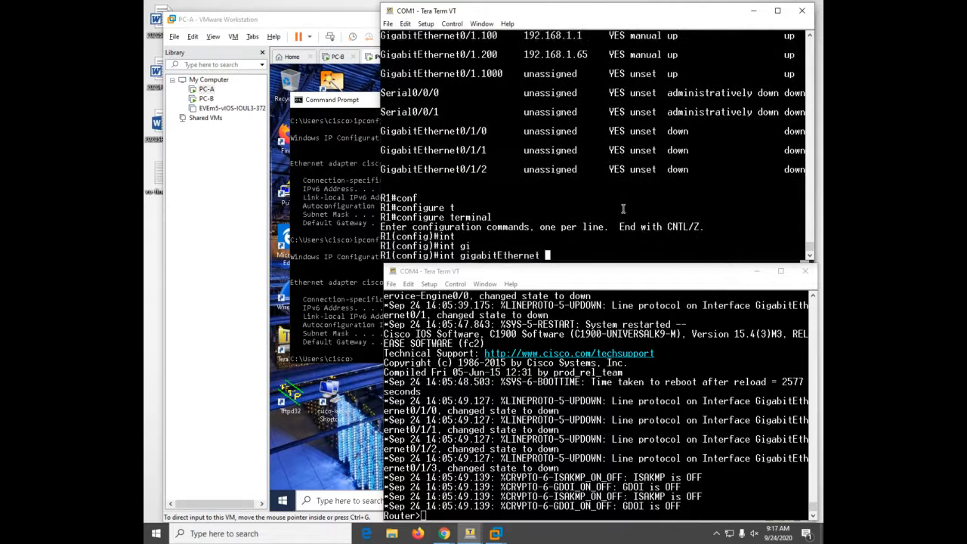
text(0/0)
key(Return)
text(no sh)
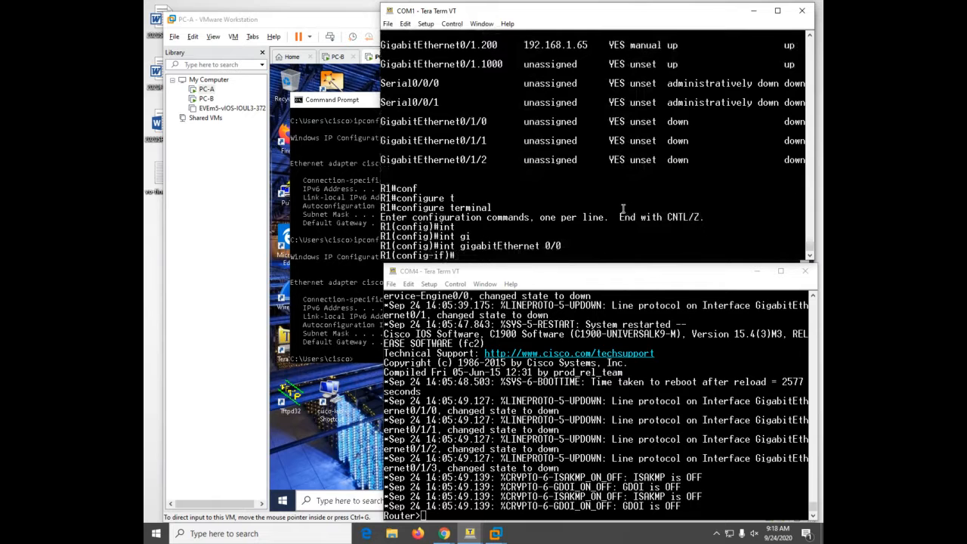
key(Return)
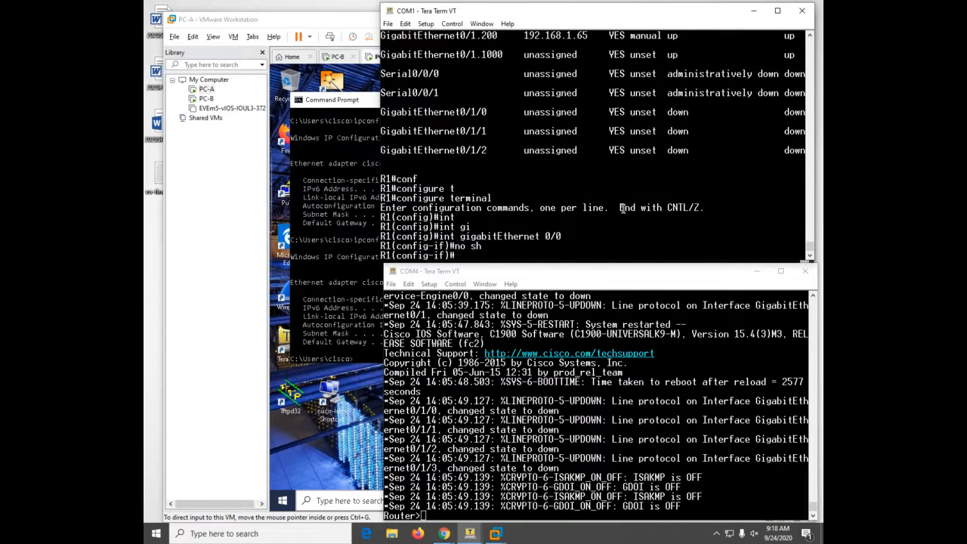
click(627, 408)
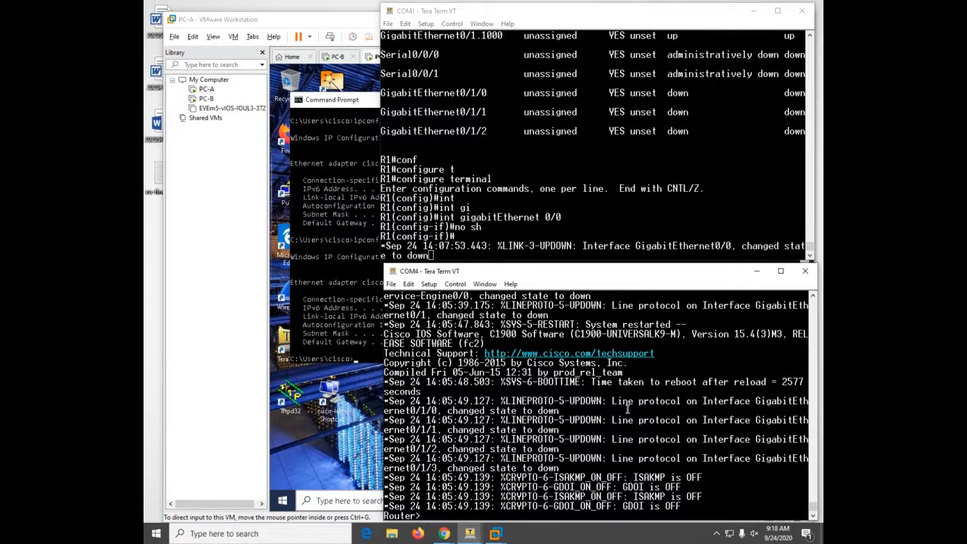
- On the second router, enter configuration mode and set the hostname to R2
text(en)
key(Tab)
key(Return)
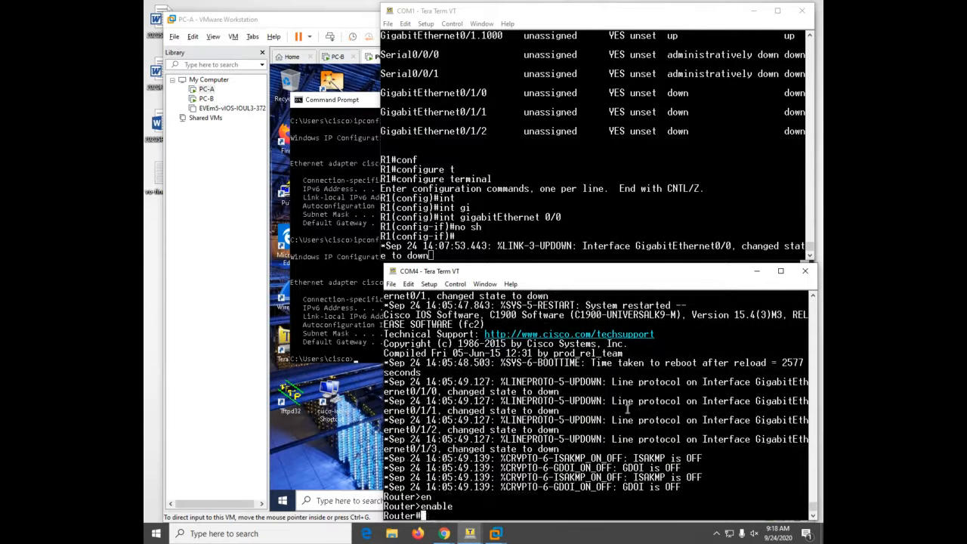
text(conf)
key(Tab)
text(t)
key(Tab)
key(Return)
text(ho)
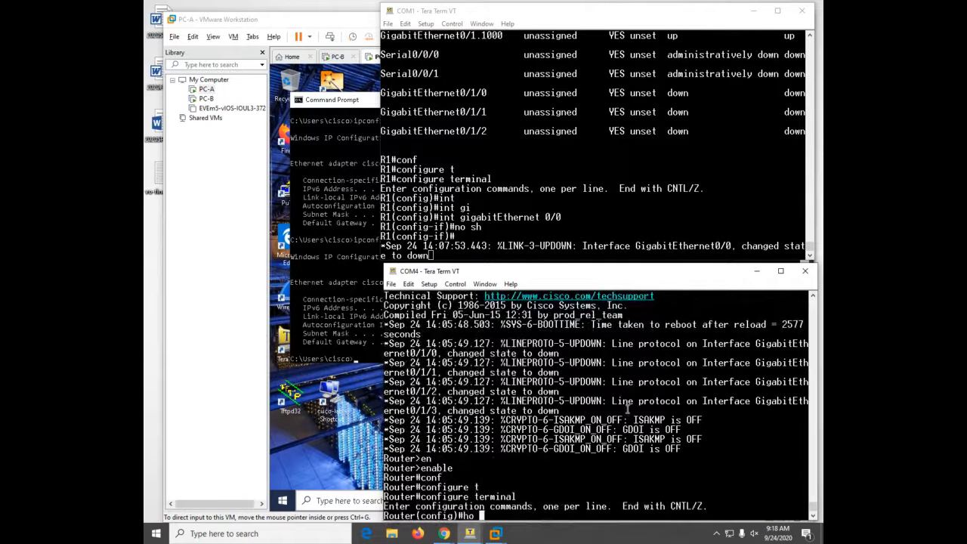
text( R2)
key(Return)
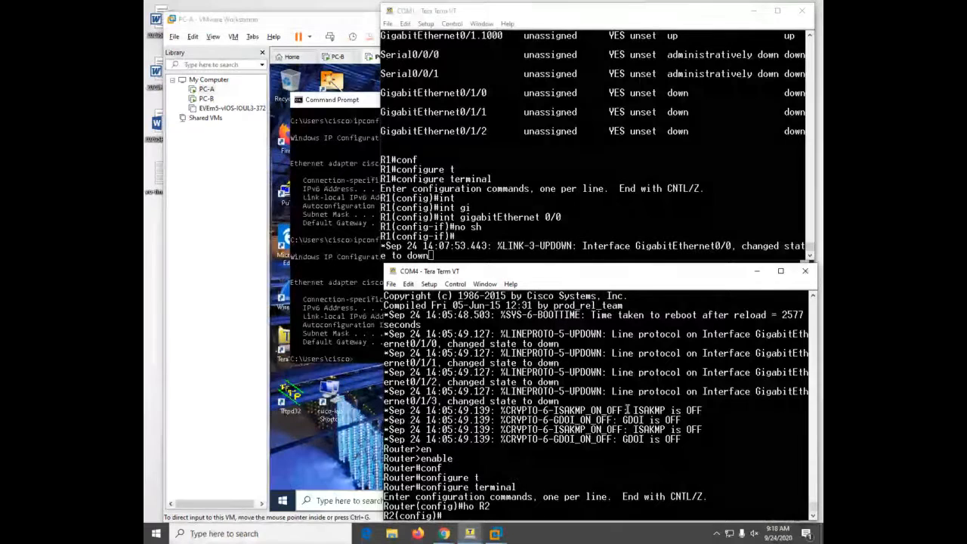
- Check R2's interfaces with do sh ip int, then with do sh ip int b
text(do sh ip int)
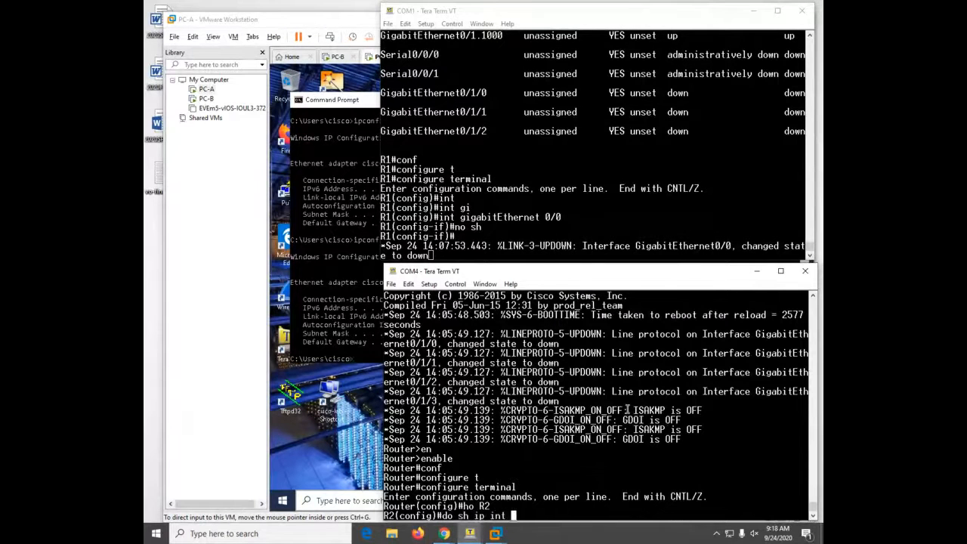
key(Return)
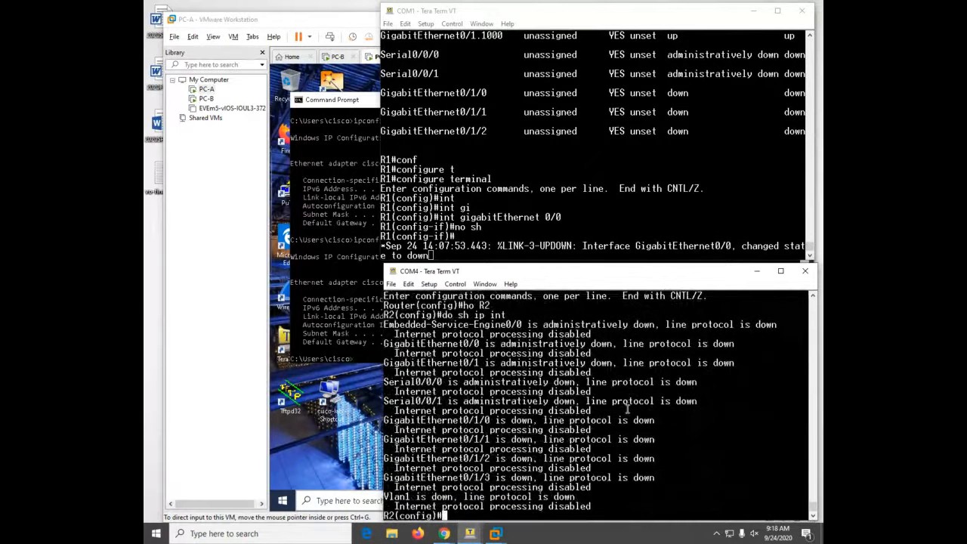
text(d)
key(Up)
text(b)
key(Return)
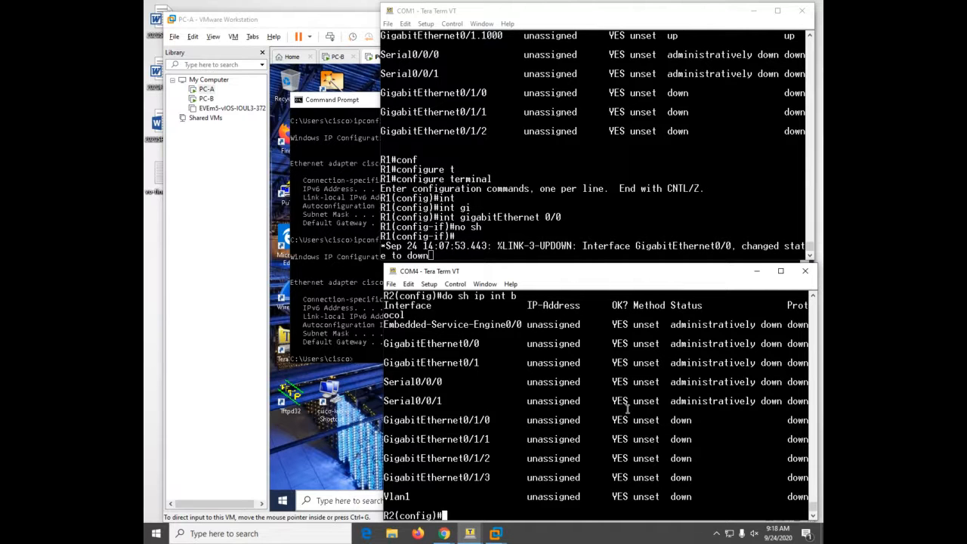
- Leave configuration mode on both R1 and R2
click(683, 217)
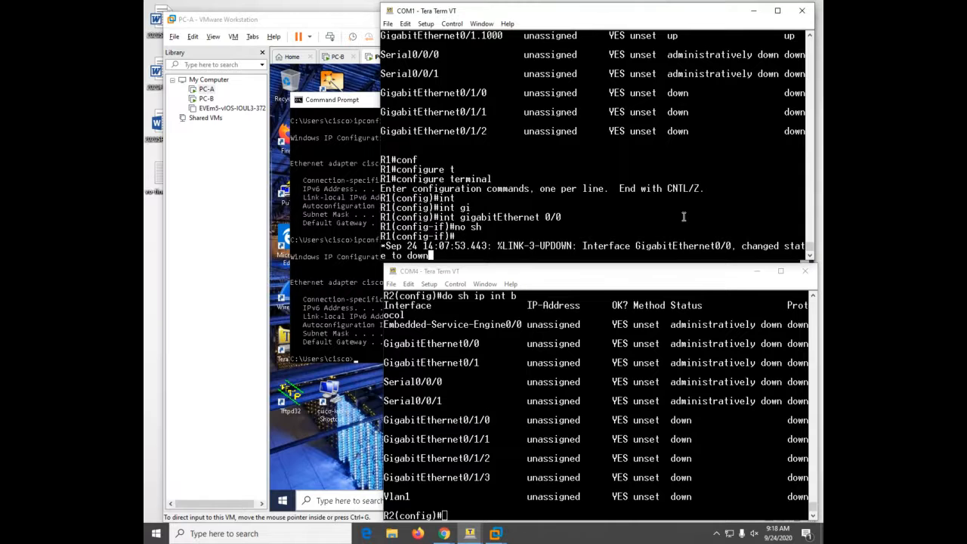
key(Return)
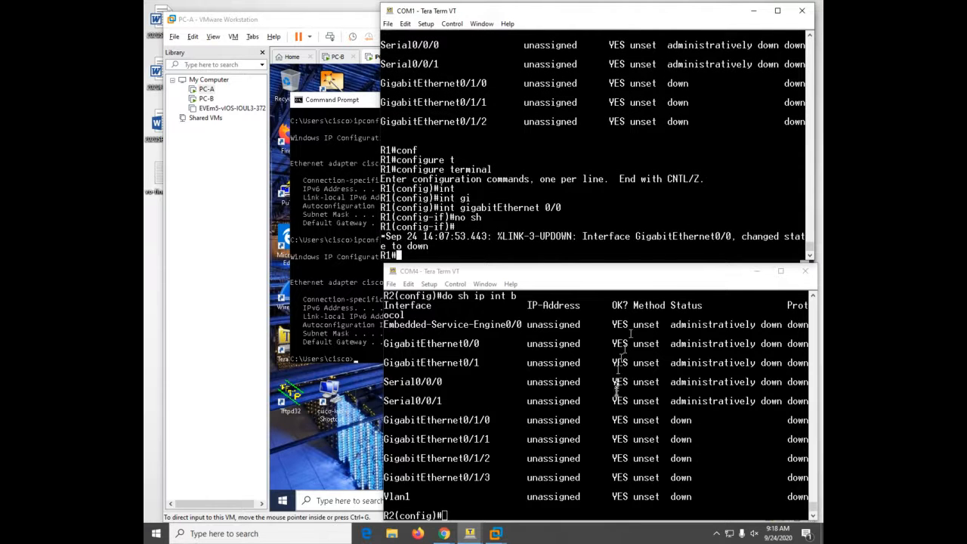
click(616, 394)
key(ctrl+z)
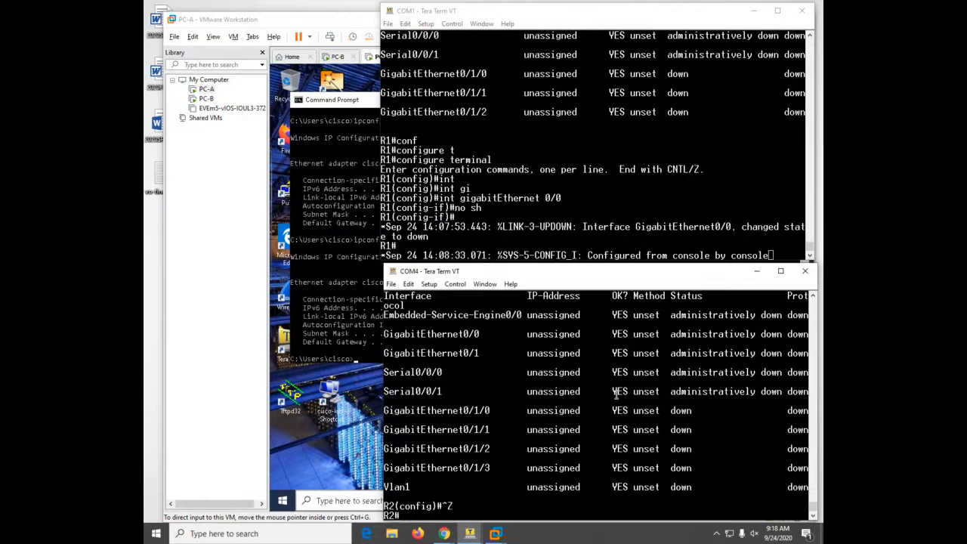
key(Return)
key(Return)
- On R2, enable GigabitEthernet0/0 with no shutdown
key(Return)
key(Return)
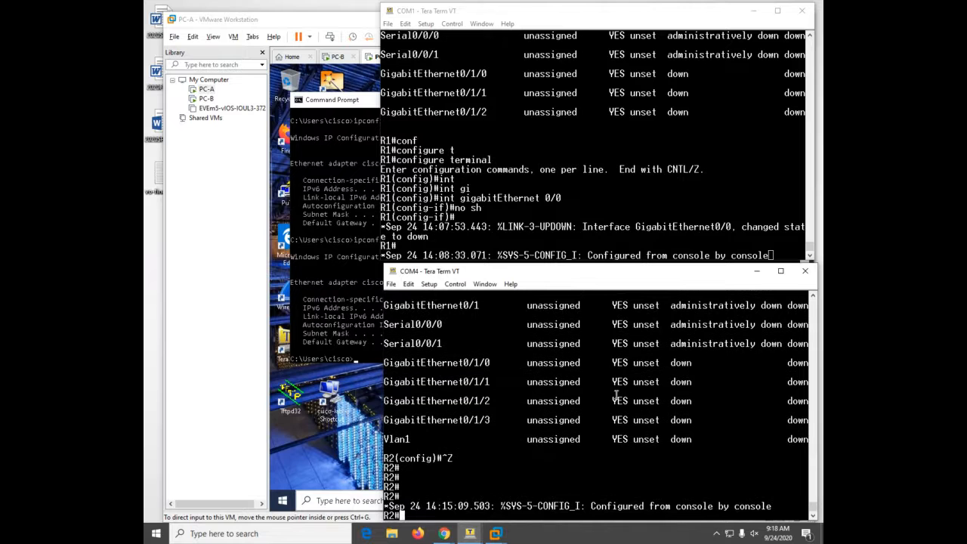
text(conf)
key(Tab)
text(t)
key(Tab)
key(Return)
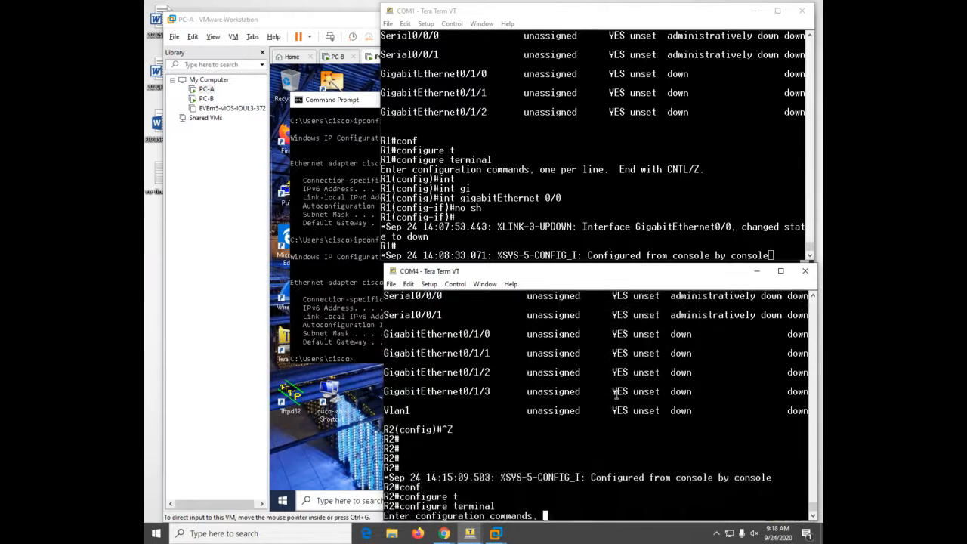
text(int)
key(Tab)
text(g)
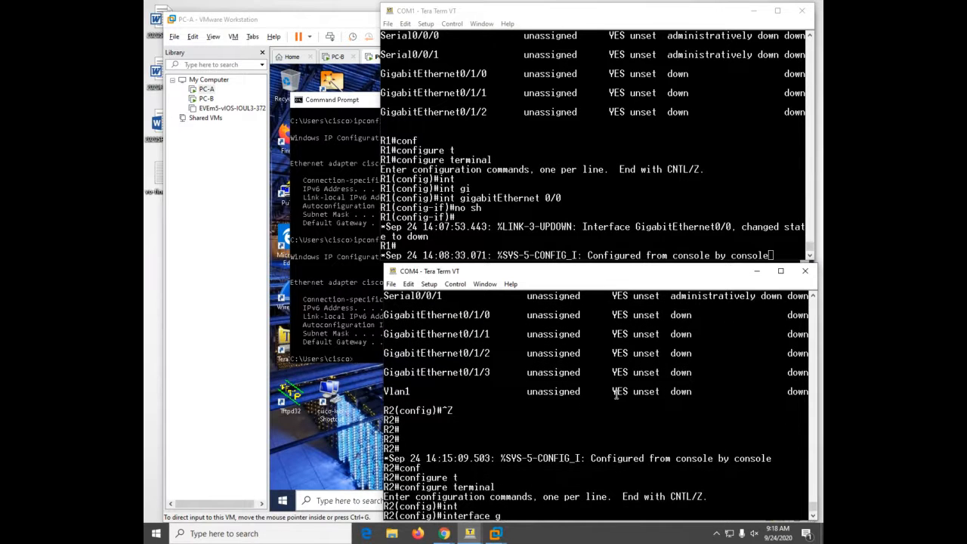
text(0/0)
key(Return)
text(no sh)
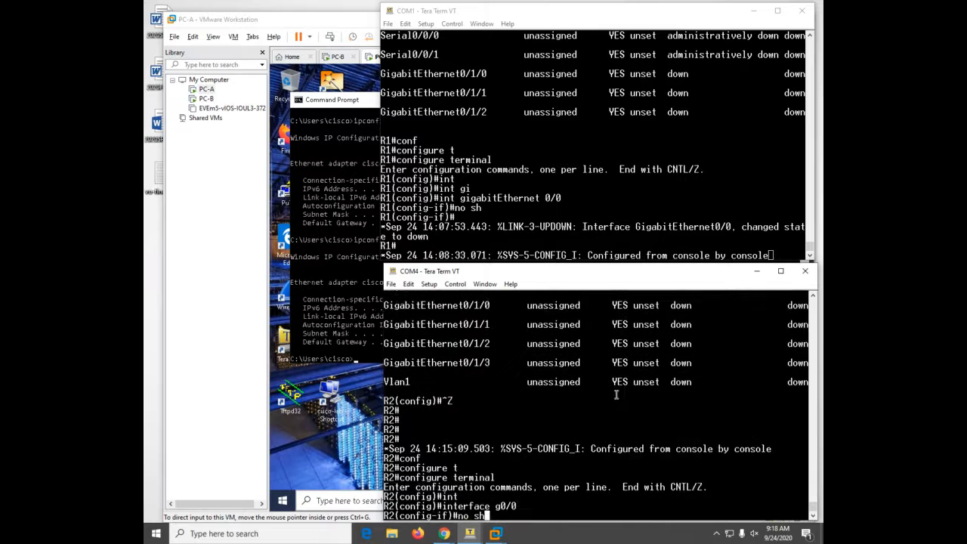
key(Return)
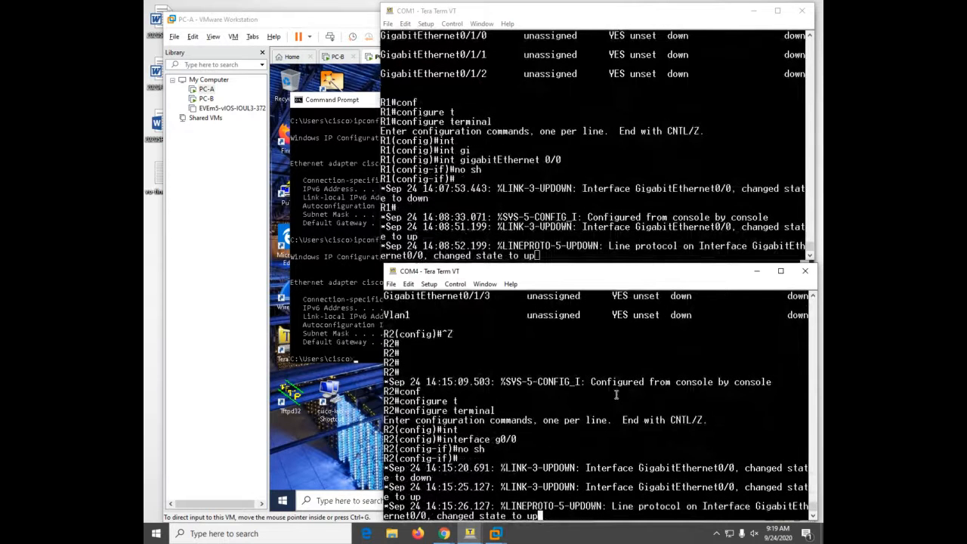
- Exit R2's configuration mode once the link-up messages appear
key(Return)
key(Return)
key(Return)
key(Return)
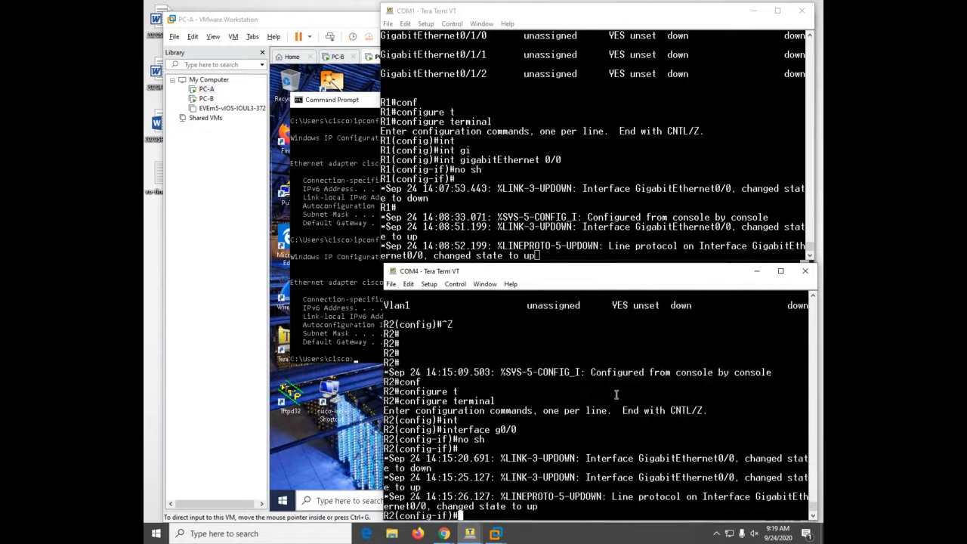
key(Return)
key(Return)
key(ctrl+z)
key(Return)
key(Return)
key(Return)
key(Return)
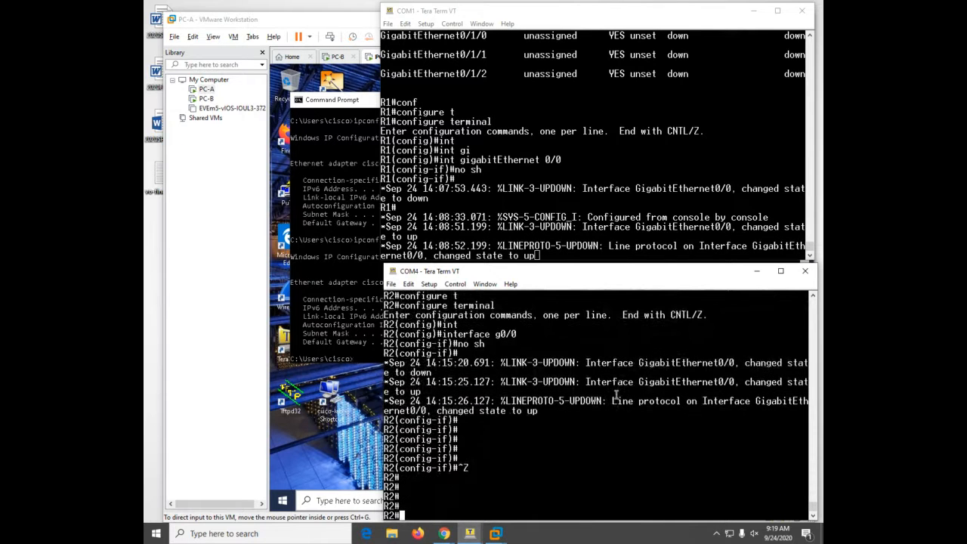
- List R2's CDP neighbors with show cdp neighbors
text(sh)
key(Tab)
text(cdp nr)
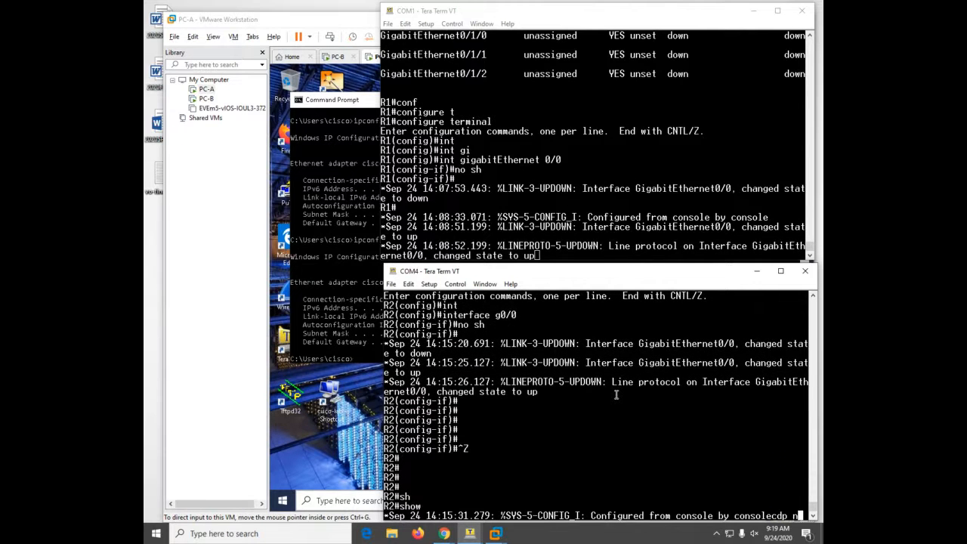
key(Tab)
key(Tab)
key(Tab)
key(Tab)
key(BackSpace)
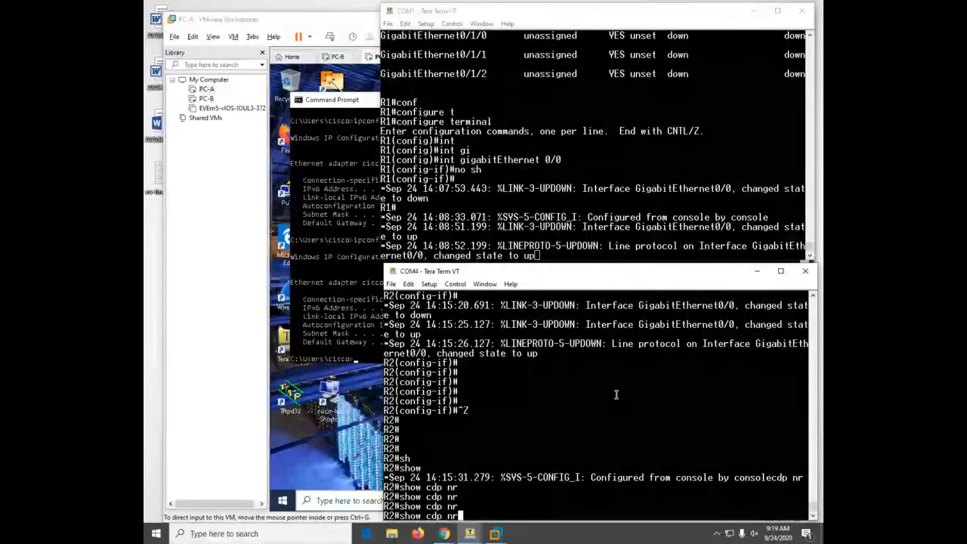
text(e)
key(Tab)
key(Return)
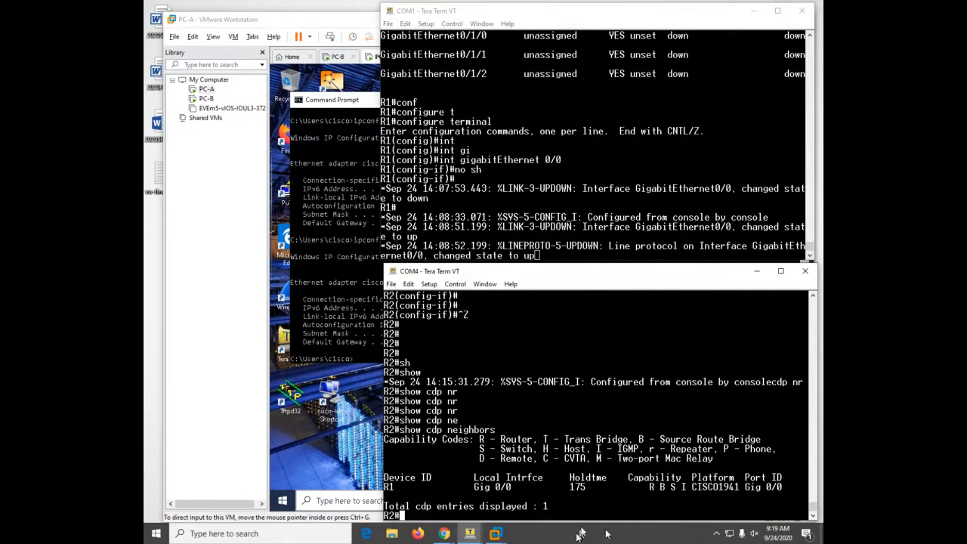
- On R1, exit configuration mode and run sh cdp n, then return to R2
drag(628, 169, 628, 162)
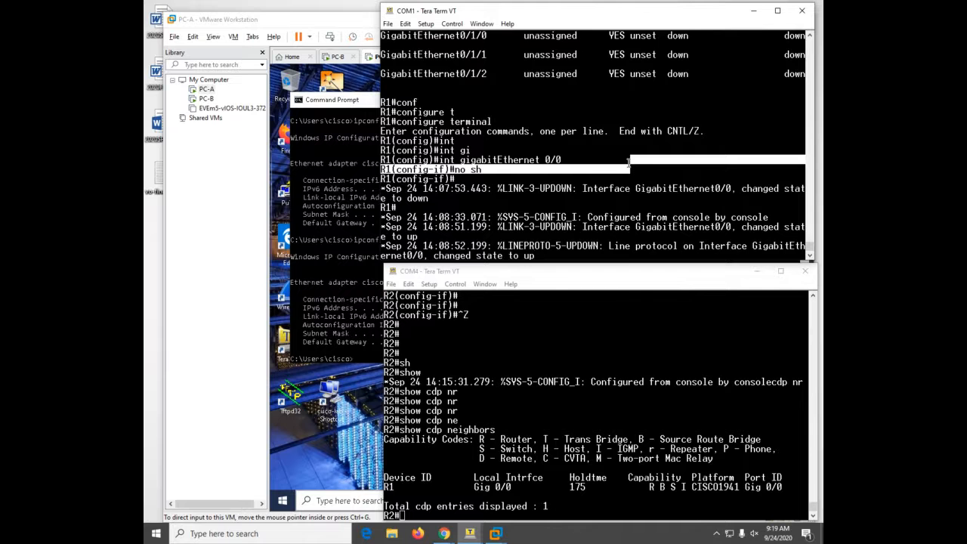
key(ctrl+z)
key(Return)
key(Return)
key(Return)
text(sh cdp n)
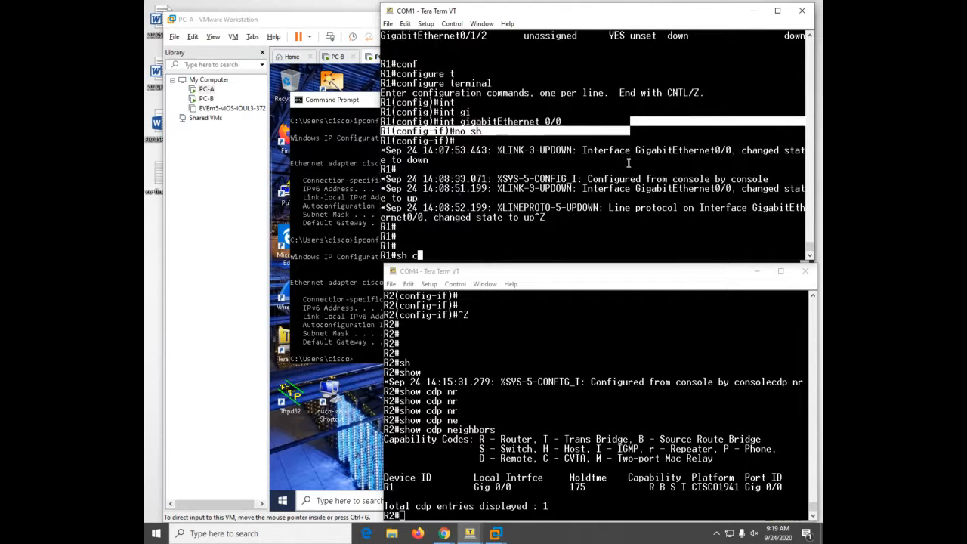
key(Return)
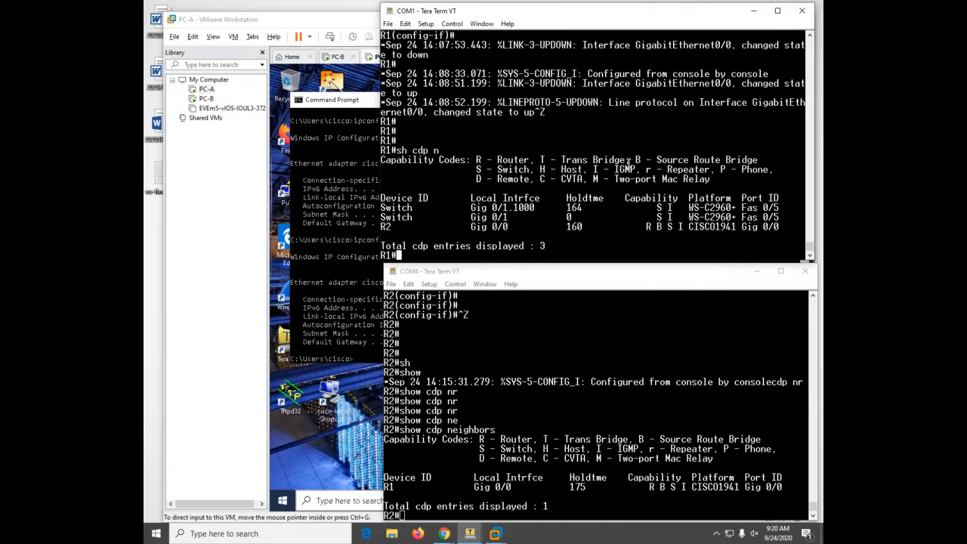
click(574, 433)
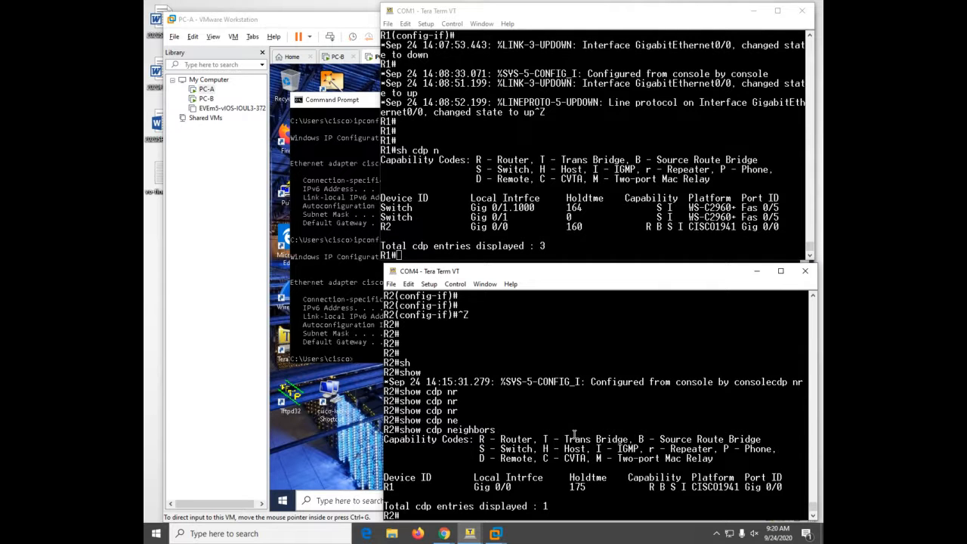
- Enter global configuration on R2 and select interface GigabitEthernet0/1
text(conf)
key(Tab)
text(t)
key(Tab)
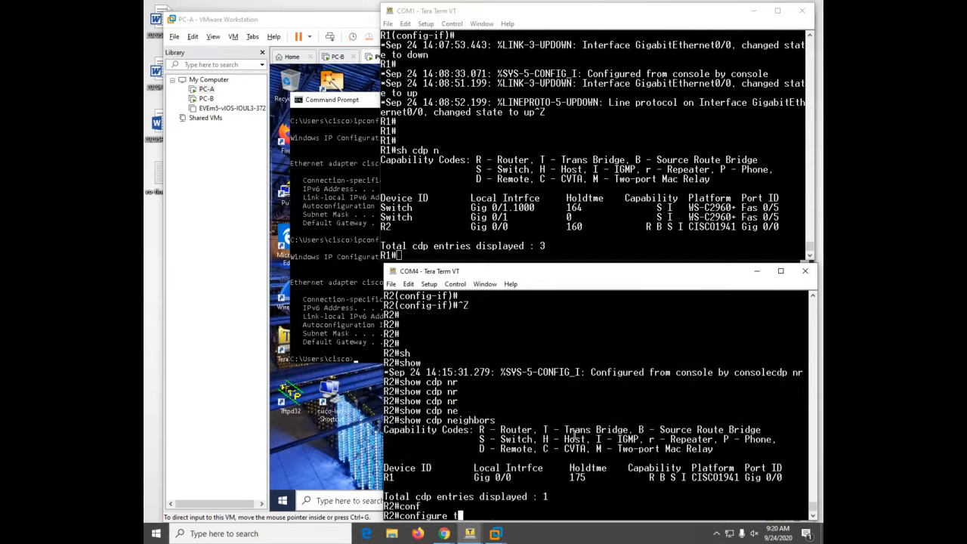
key(Return)
text(int)
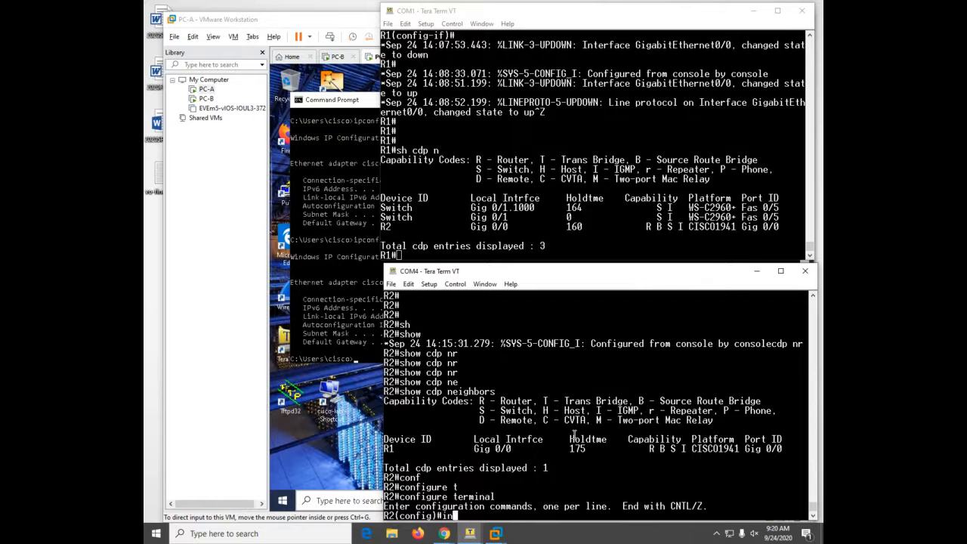
key(Tab)
text(g)
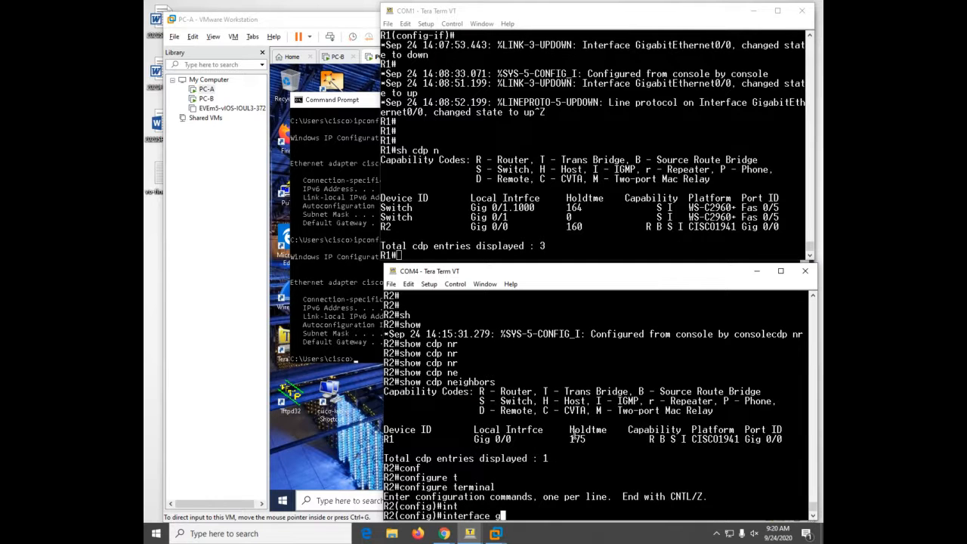
text(0/1)
key(Return)
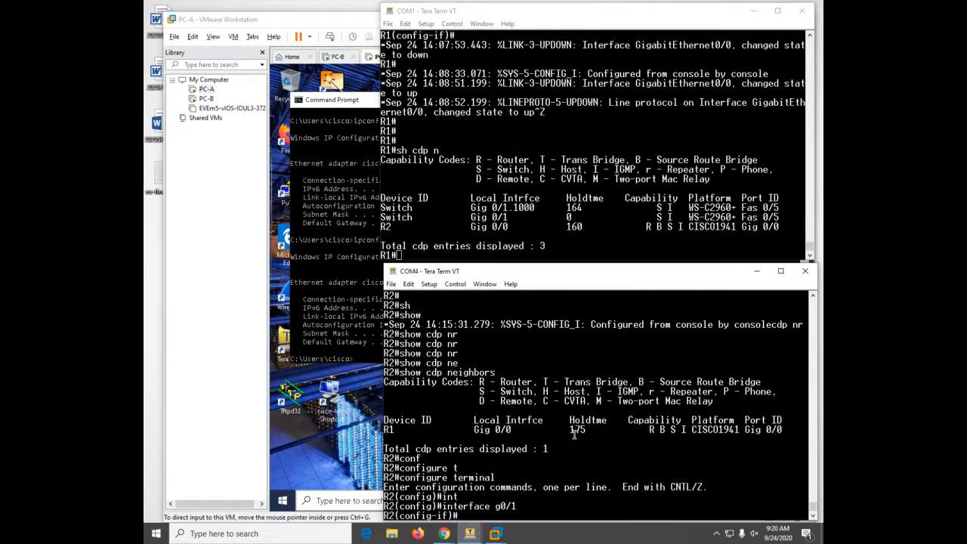
- Give g0/1 the address 192.168.1.97 255.255.255.240 and enable it with no shutdown
text(ip ad)
key(Tab)
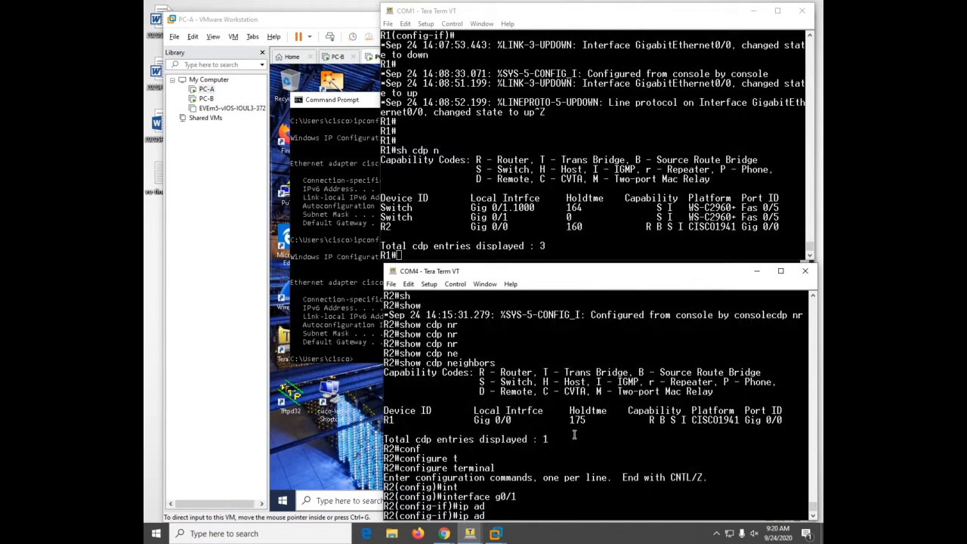
text(d)
key(Tab)
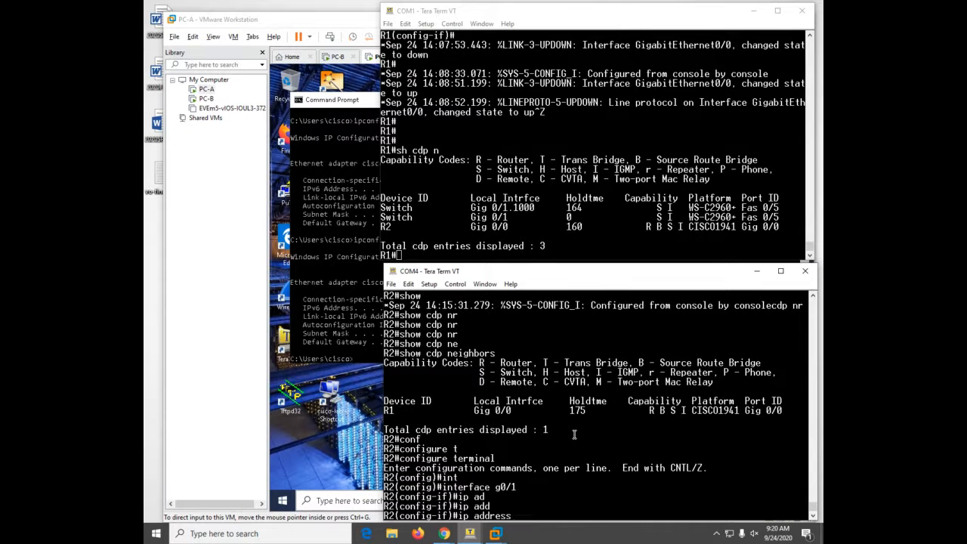
text(192.168.1.97 255.2)
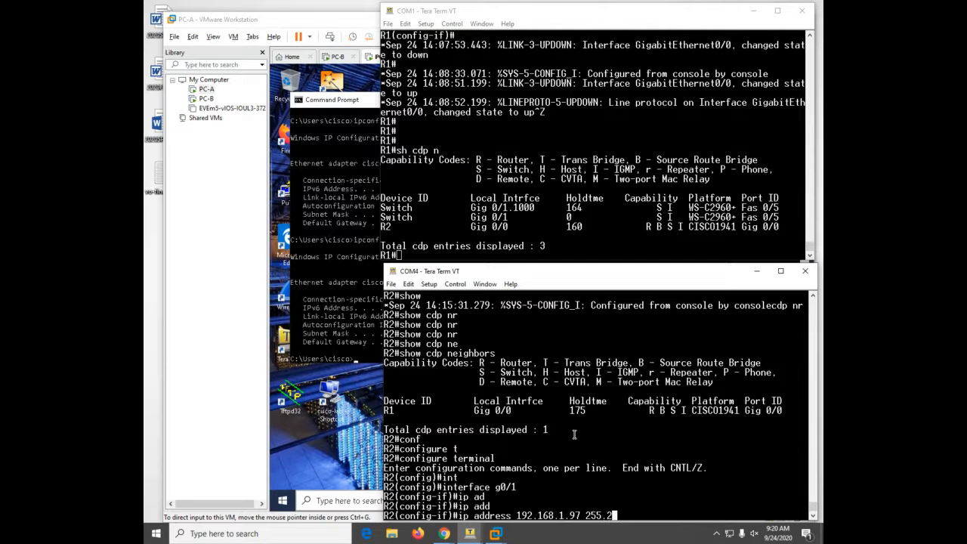
text(55.255.240)
key(Return)
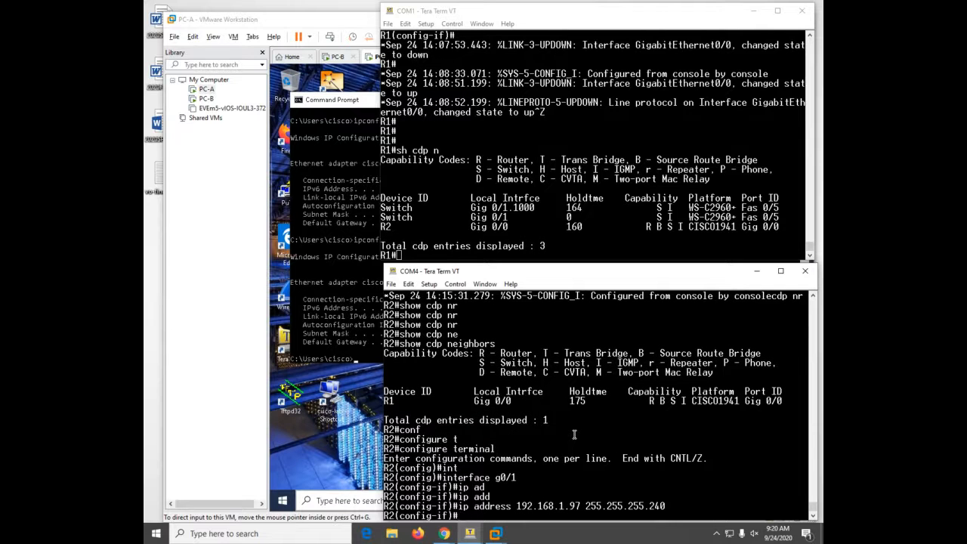
text(no sh)
key(Return)
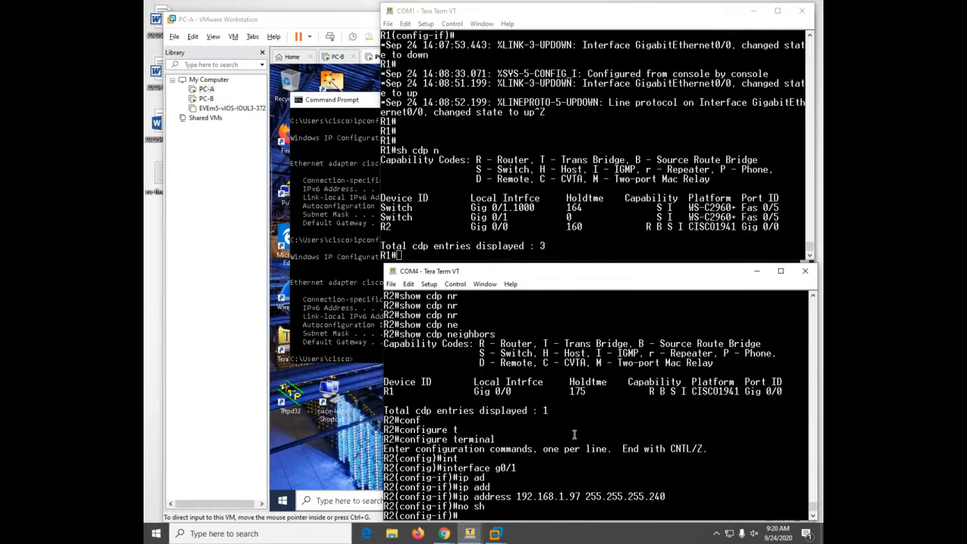
- Leave configuration mode with Ctrl+Z and re-enter global configuration on R2
key(ctrl+z)
text(conf)
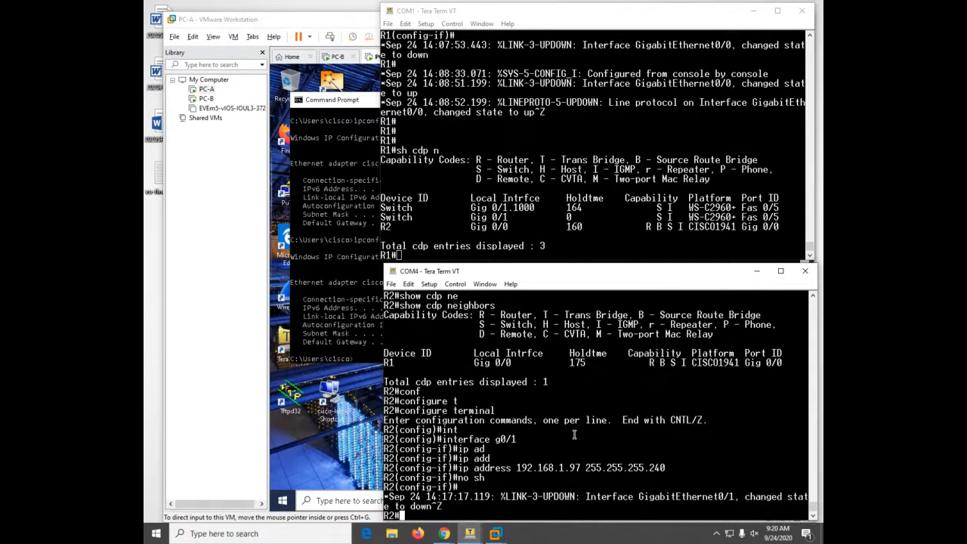
key(Tab)
text(t)
key(Tab)
key(Return)
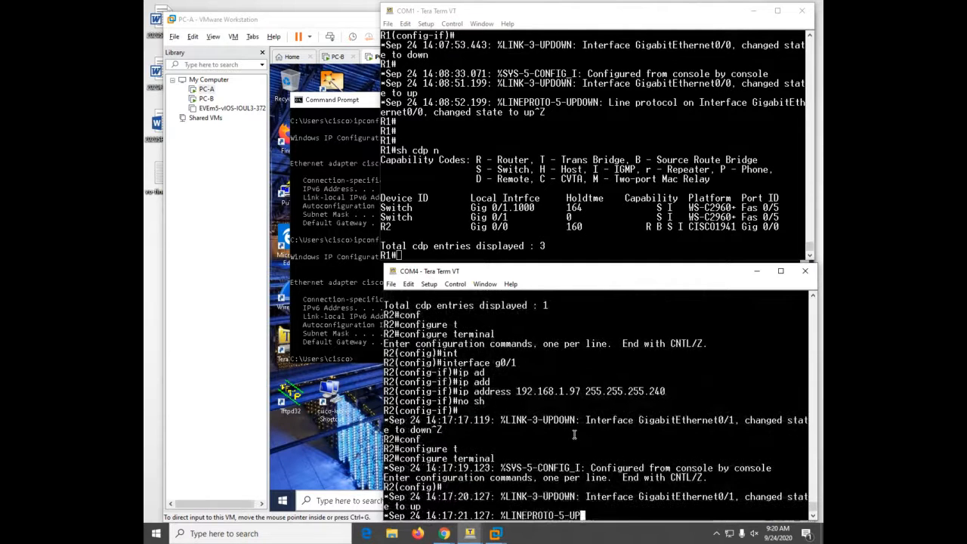
key(Return)
key(Return)
key(Return)
key(Return)
key(Return)
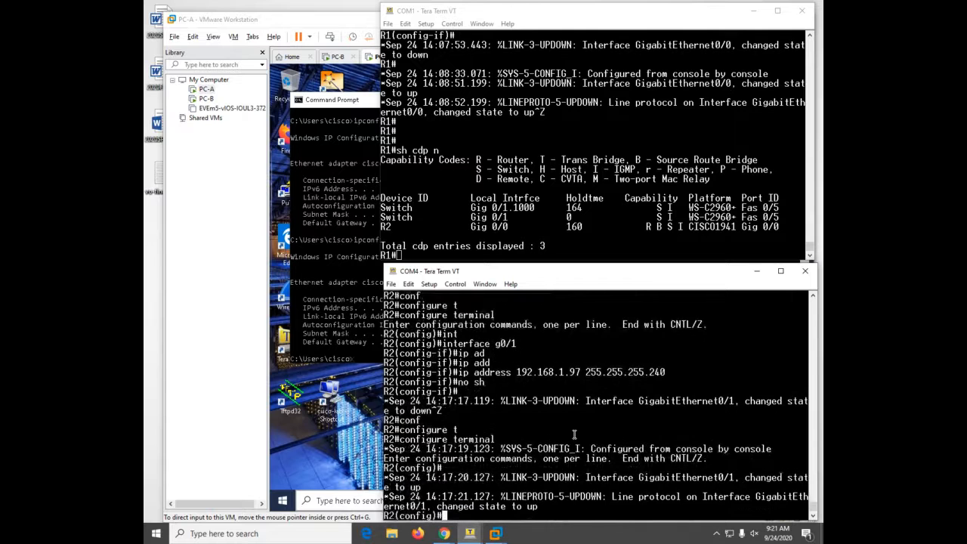
- Select R2's GigabitEthernet0/0 and assign it 10.0.0.2 255.255.255.252
text(int)
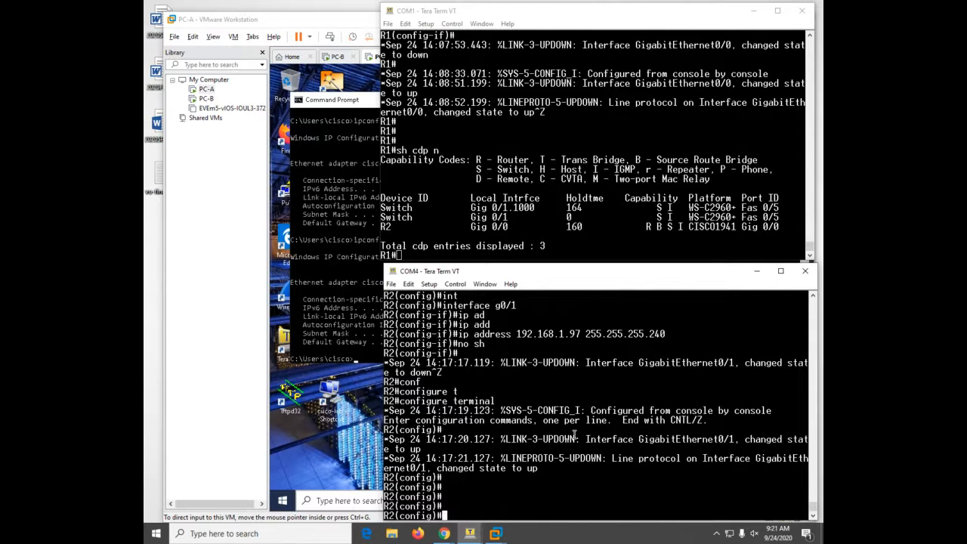
text( g0/0)
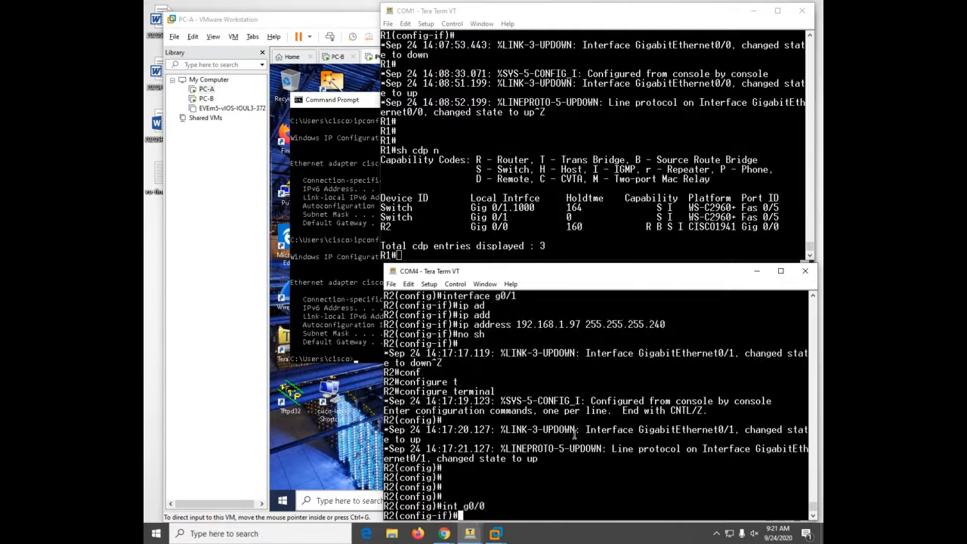
key(Return)
text(ip add)
key(Tab)
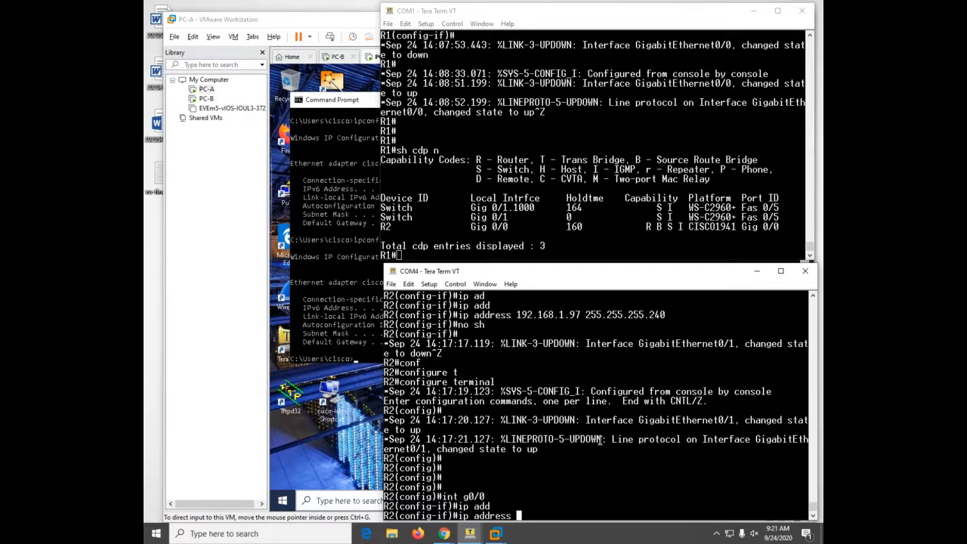
text(10.0.0.2 255.255.255.252)
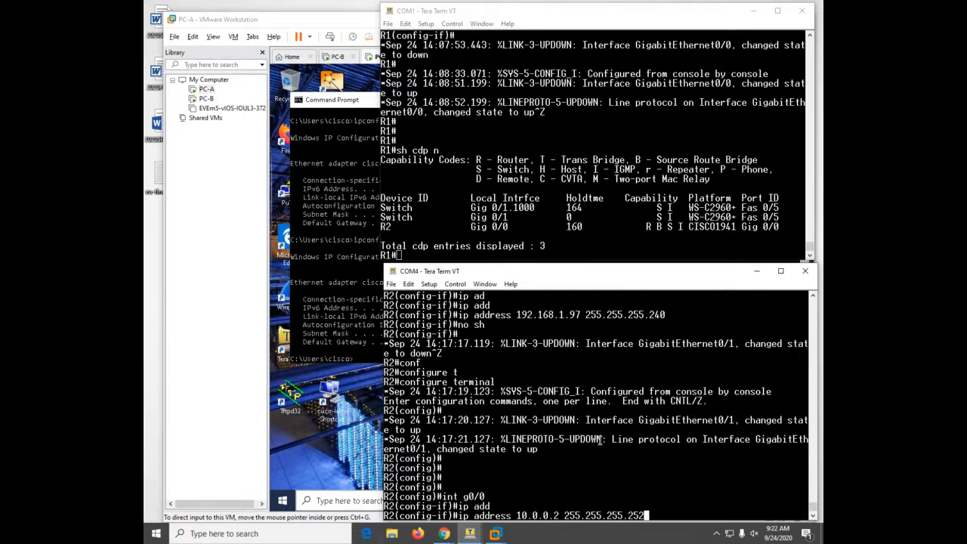
key(Return)
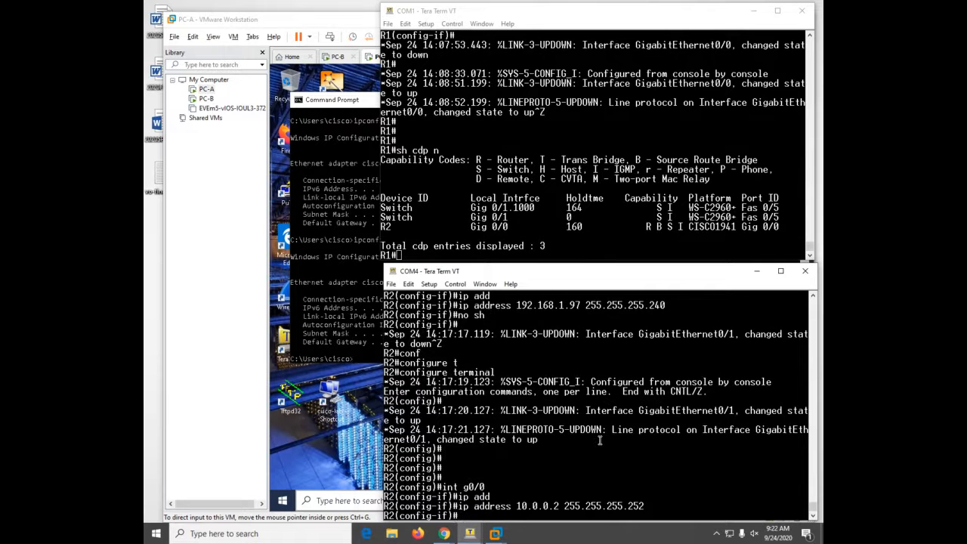
- Bring R2's GigabitEthernet0/0 up, then enter global configuration mode on R1
text(no sh)
key(Return)
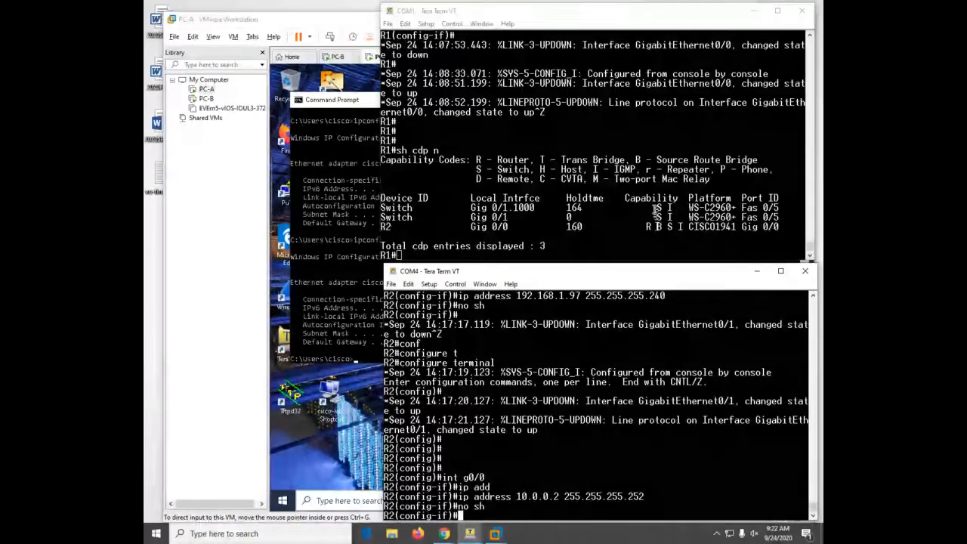
click(654, 208)
text(conf)
key(Tab)
text(t)
key(Tab)
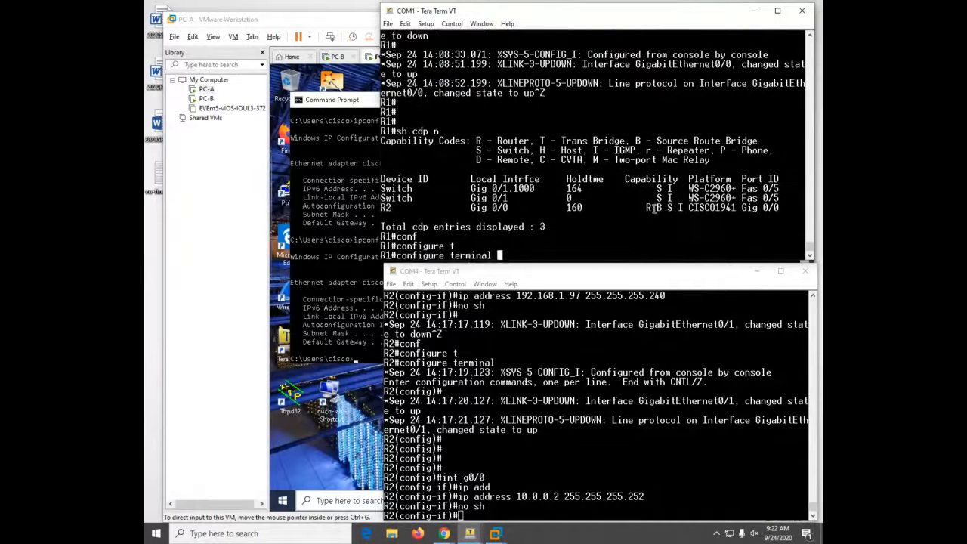
key(Return)
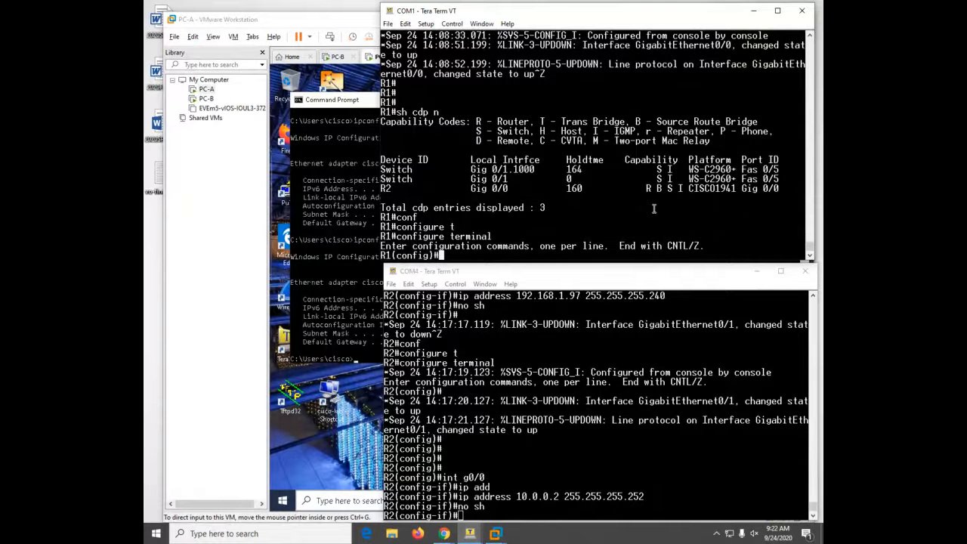
- Assign 10.0.0.1 255.255.255.252 to R1's GigabitEthernet0/0 and return to privileged mode
text(int)
key(Tab)
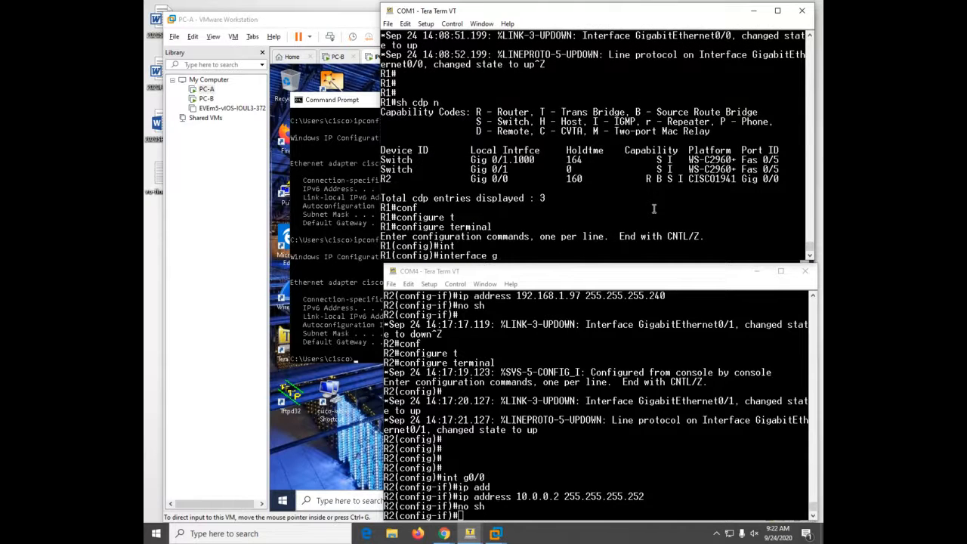
text(gi)
key(Tab)
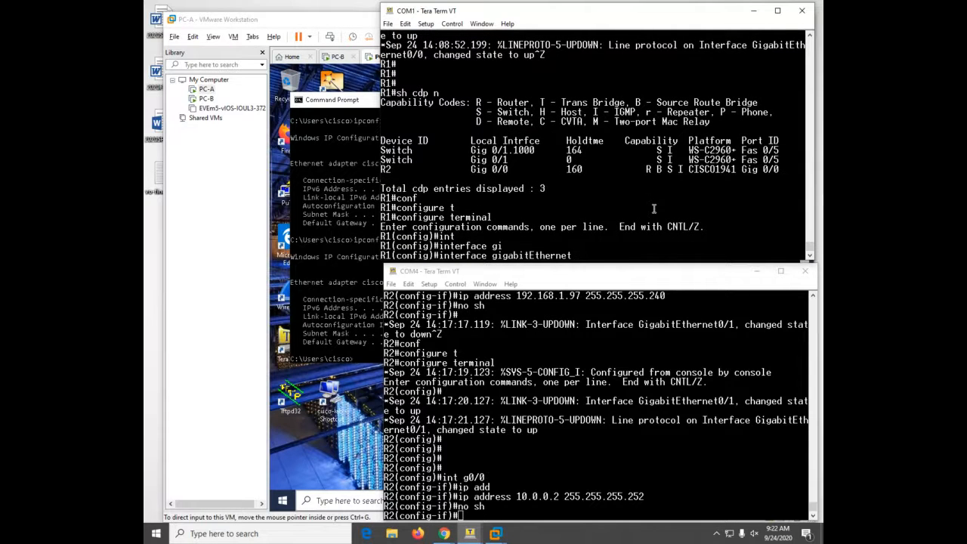
text(0/0)
key(Return)
text(ip add)
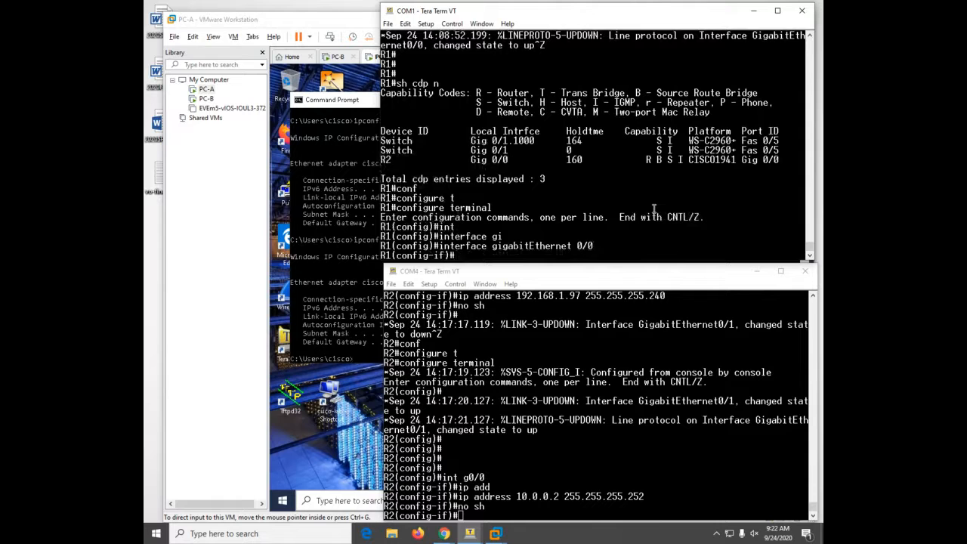
key(Tab)
text(1)
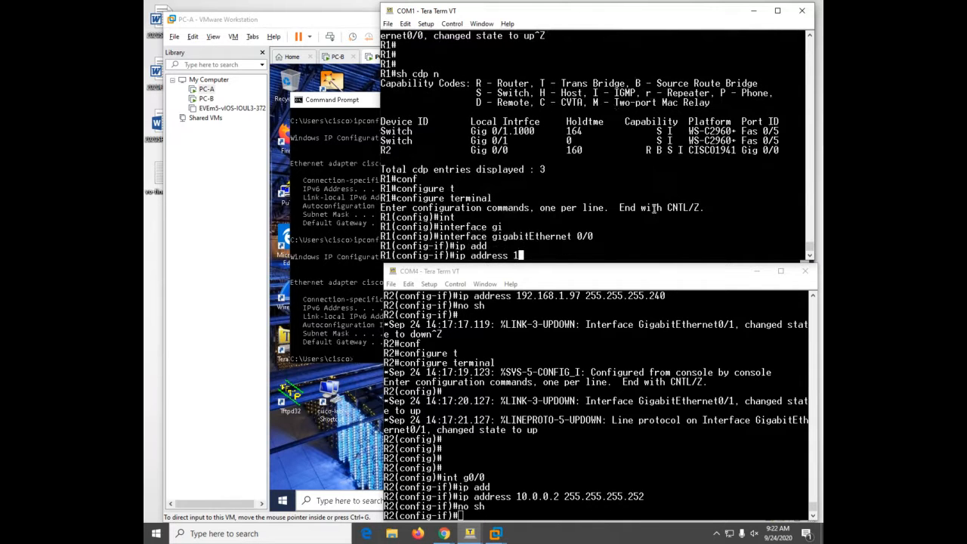
text(0.0.0.1 255.255.255.252)
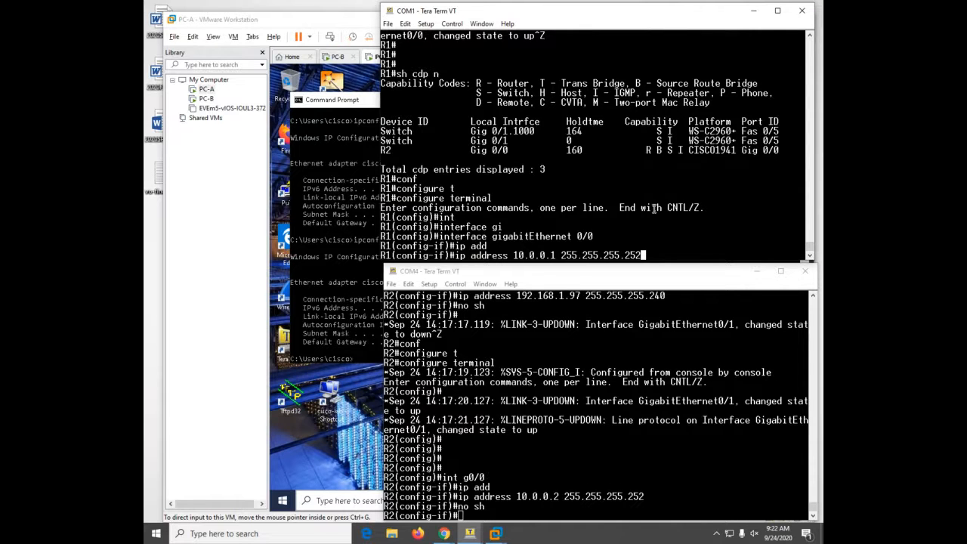
key(Return)
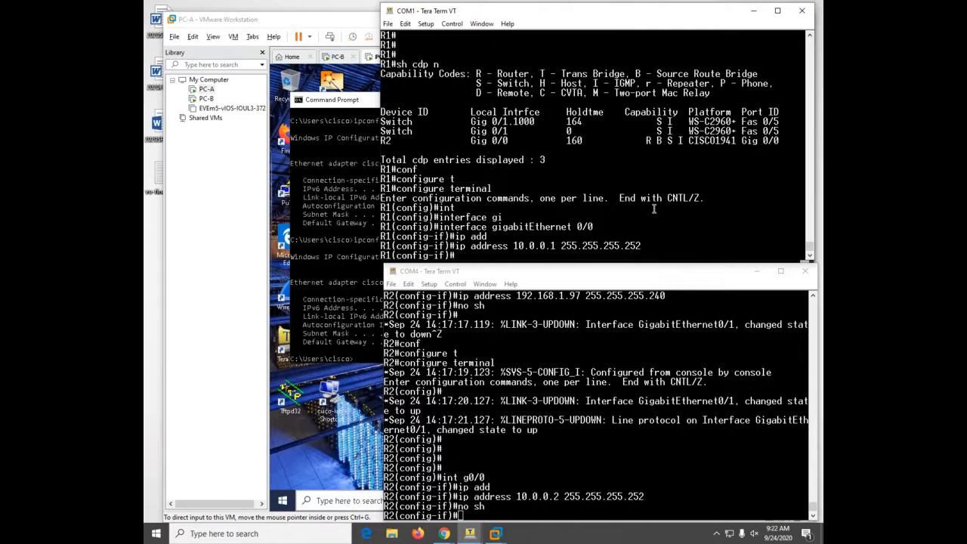
key(ctrl+z)
key(Return)
key(Return)
key(Return)
key(Return)
key(Return)
- Review R1's interface summary with sh ip int br, then ping 10.0.0.2 (80 percent success)
text(sh i)
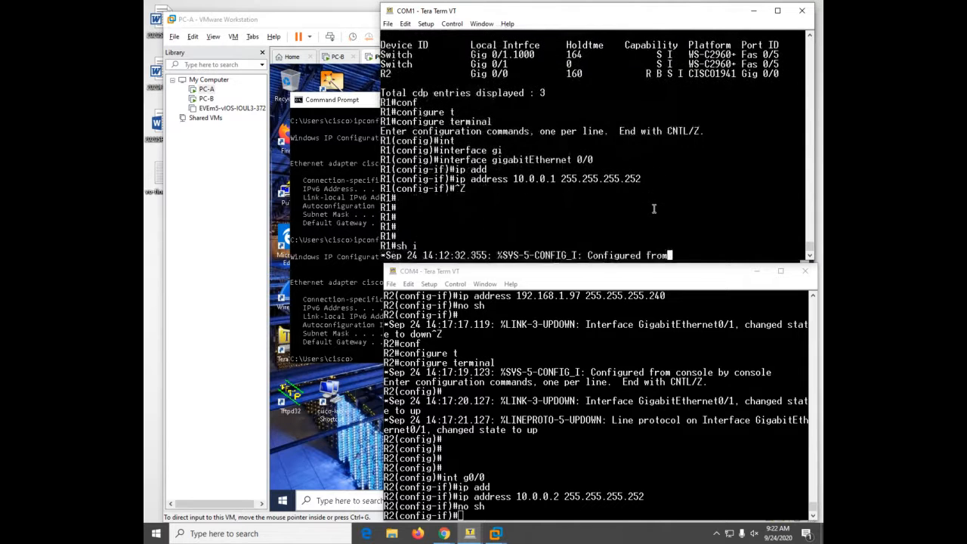
text(p int br)
key(Return)
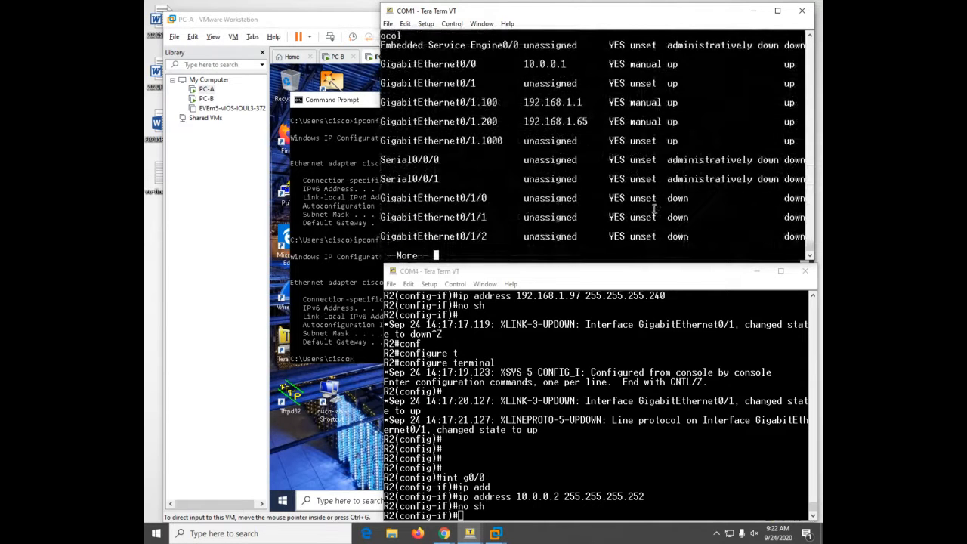
key(space)
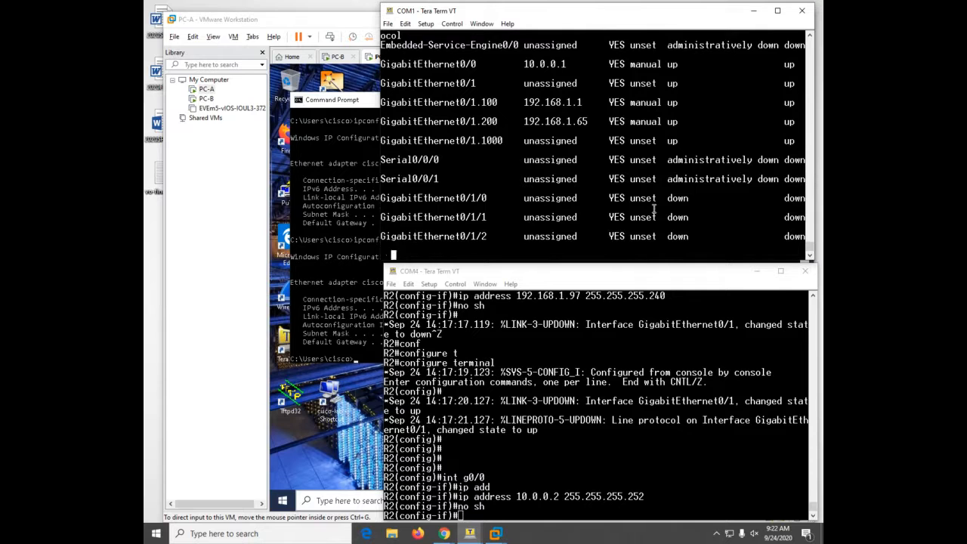
text(ping 10)
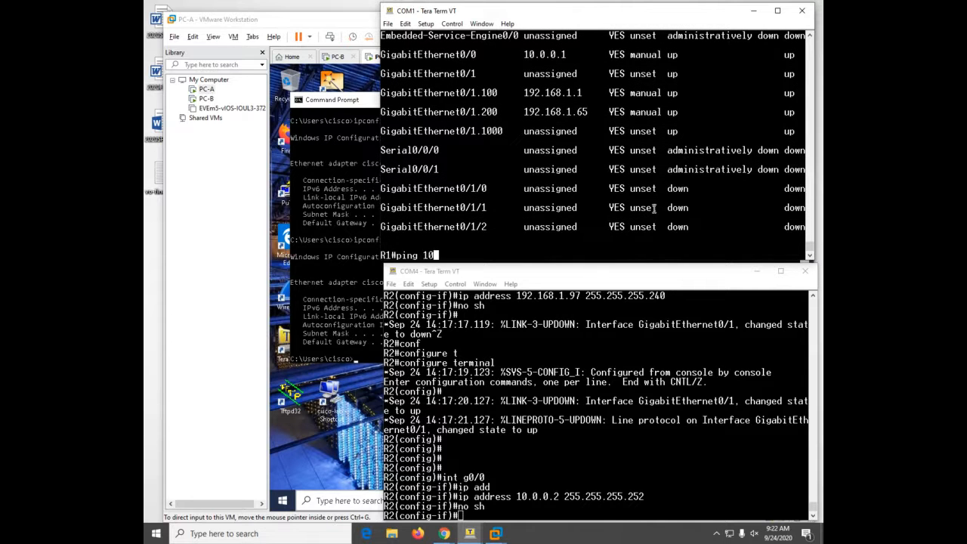
text(.0.0.2)
key(Return)
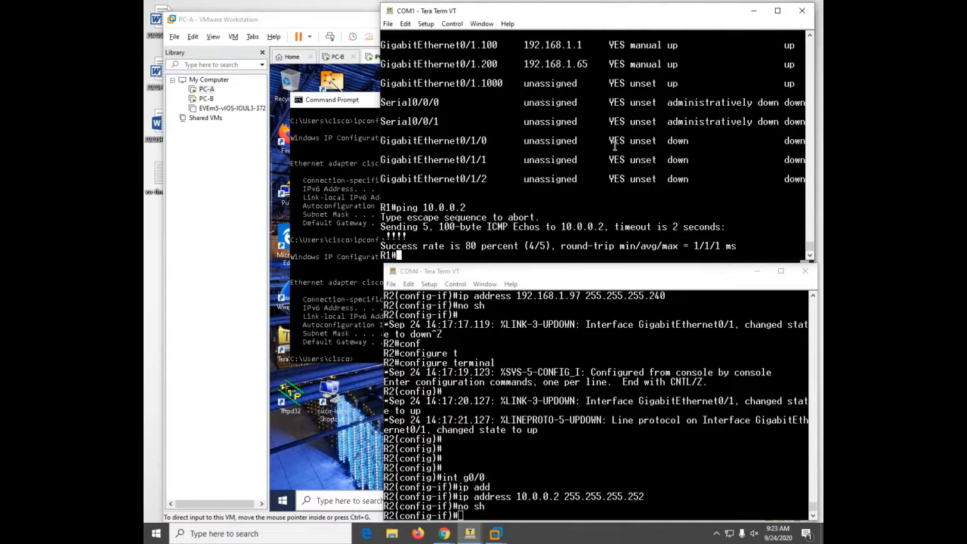
- On R1, add the default route 0.0.0.0 0.0.0.0 via 10.0.0.2
text(conf)
key(Tab)
text(t)
key(Tab)
key(Return)
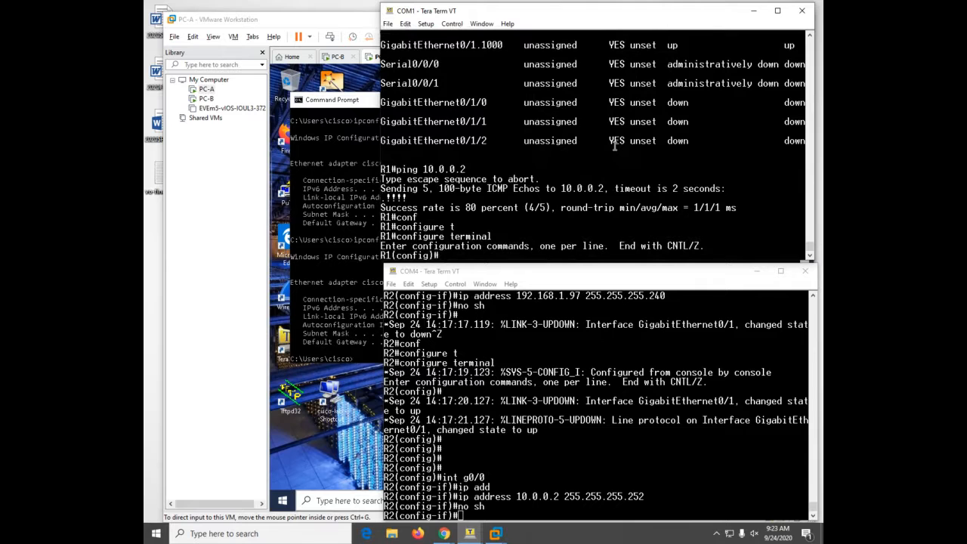
text(ip route 0.0.0.0 0.0.0.0)
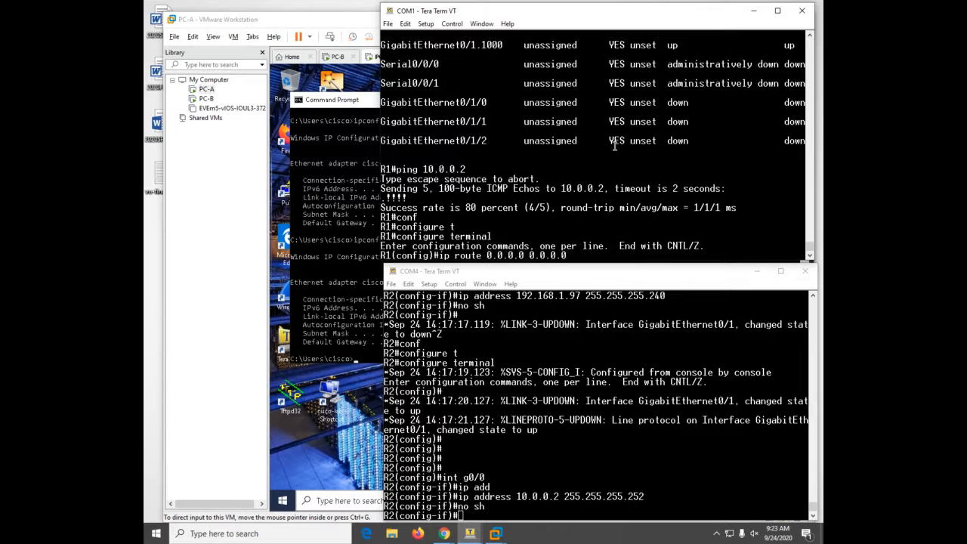
text( 10.0.0.2)
key(Return)
- On R2, add the default route 0.0.0.0 0.0.0.0 via 10.0.0.1
click(616, 444)
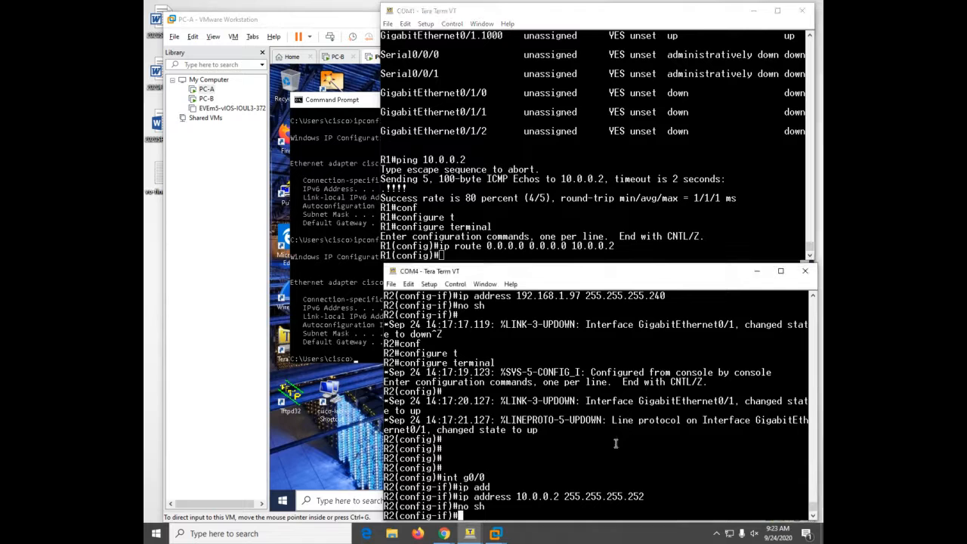
key(ctrl+z)
key(Return)
text(con)
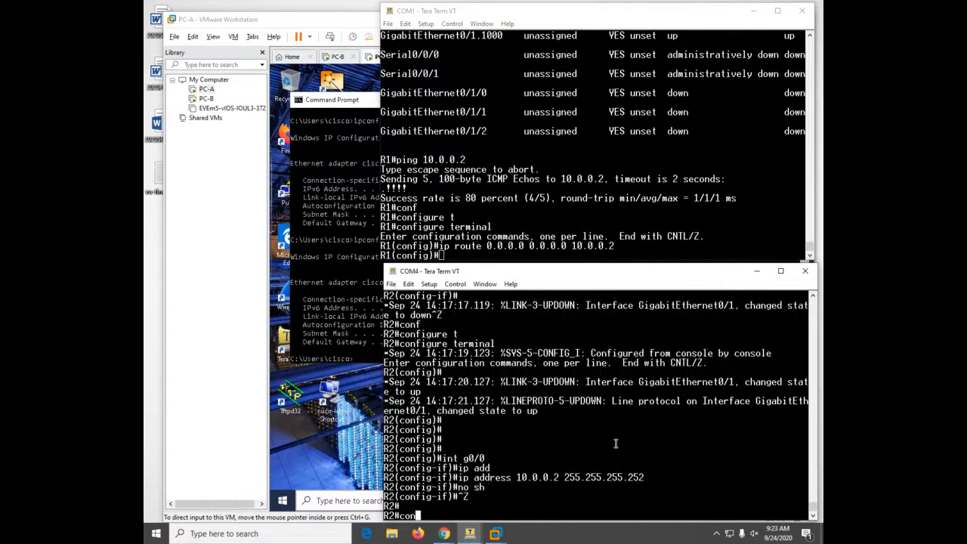
text(f)
key(Tab)
text(t)
key(Tab)
key(Return)
text(ip route )
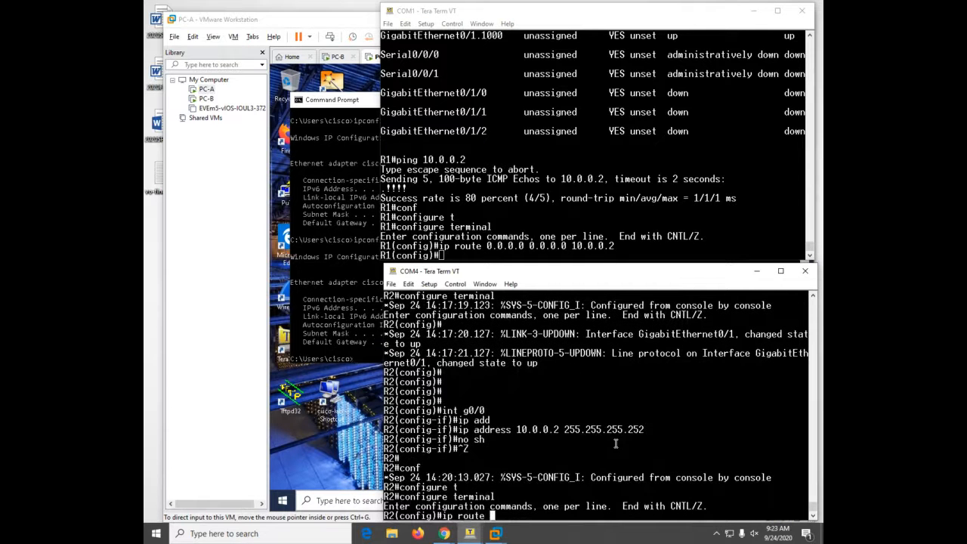
text(0.0.0.0 0.0.0.0 10.0.)
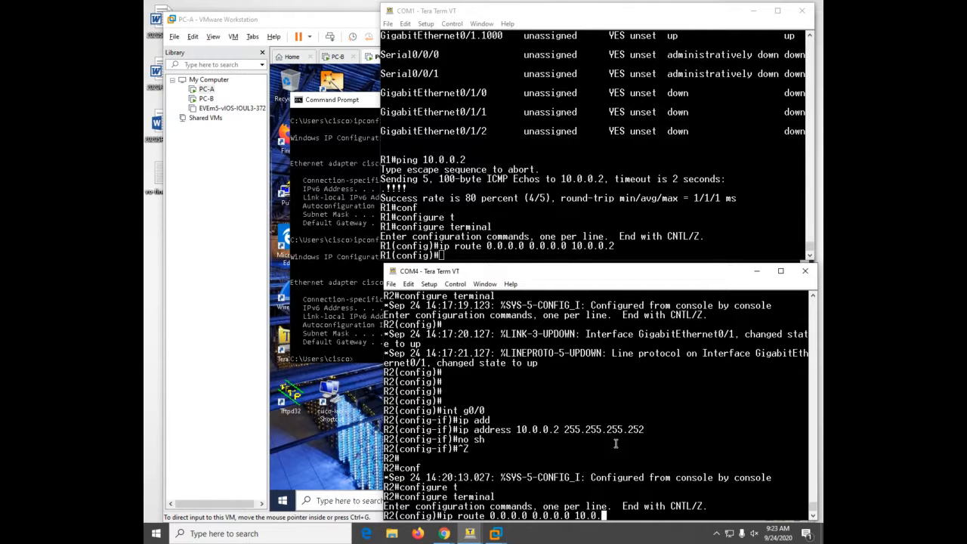
text(0.1)
key(Return)
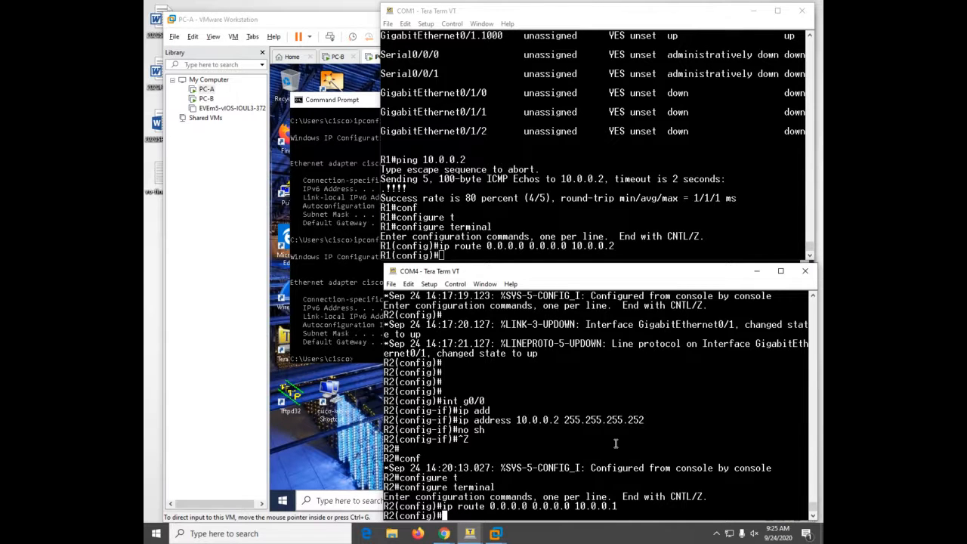
- From R1's privileged prompt, ping 192.168.1.97 beyond R2
click(664, 184)
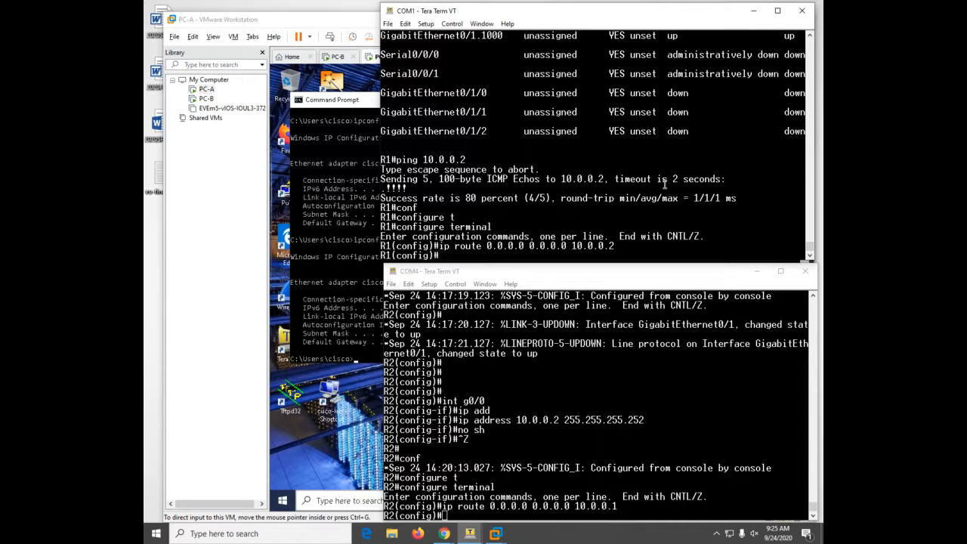
key(ctrl+z)
key(Return)
key(Return)
key(Return)
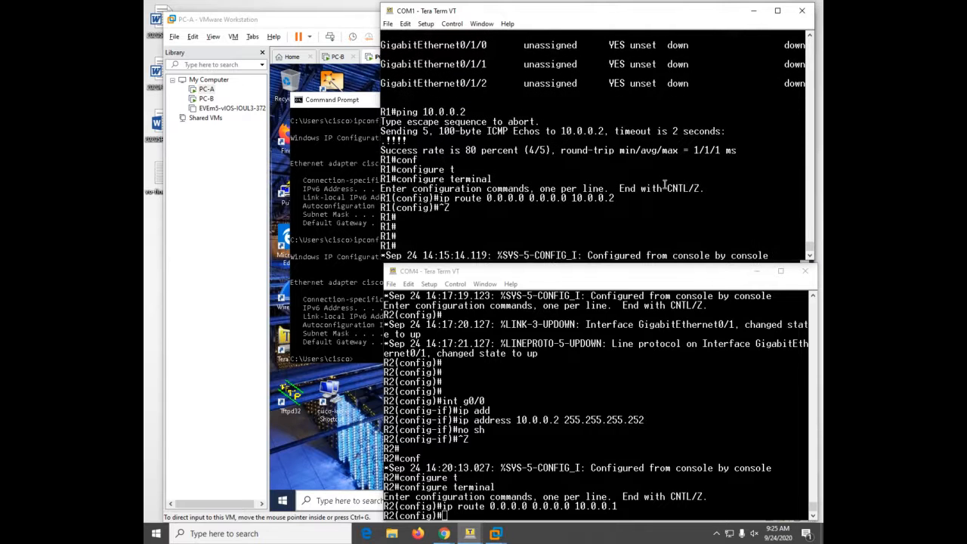
text(ping)
key(Tab)
key(Tab)
key(Tab)
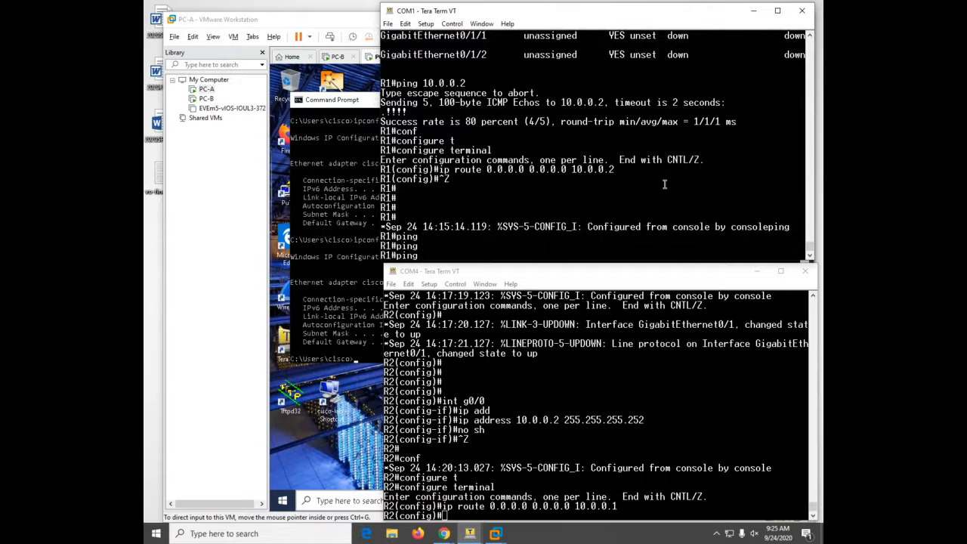
text(192.168.1.97)
key(Return)
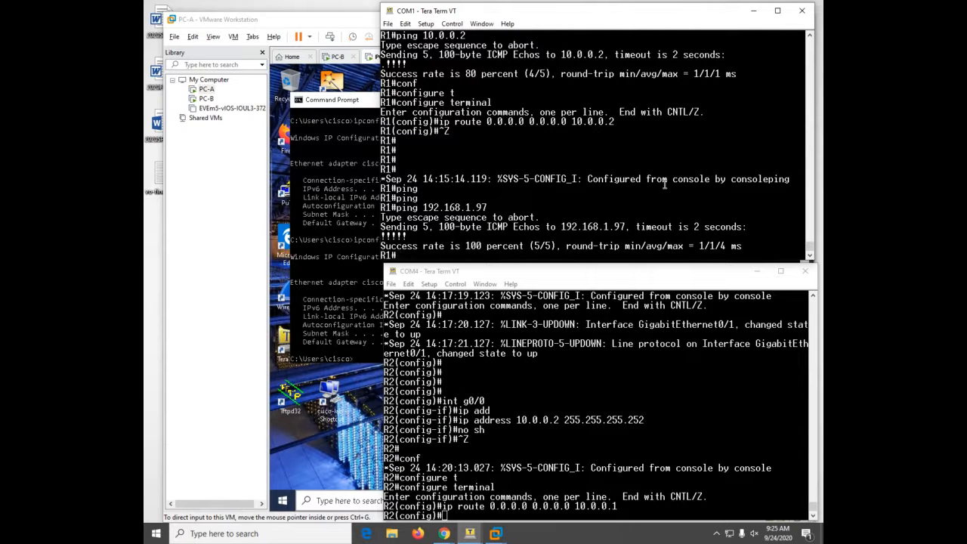
- Save R1's configuration with copy running-config startup-config
text(copy run)
key(Tab)
text(s)
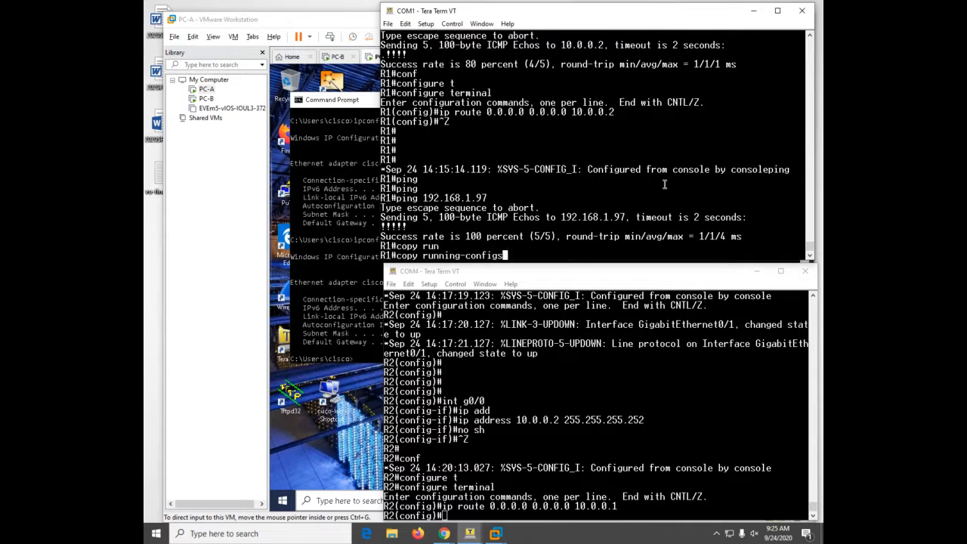
key(BackSpace)
text(star)
key(Tab)
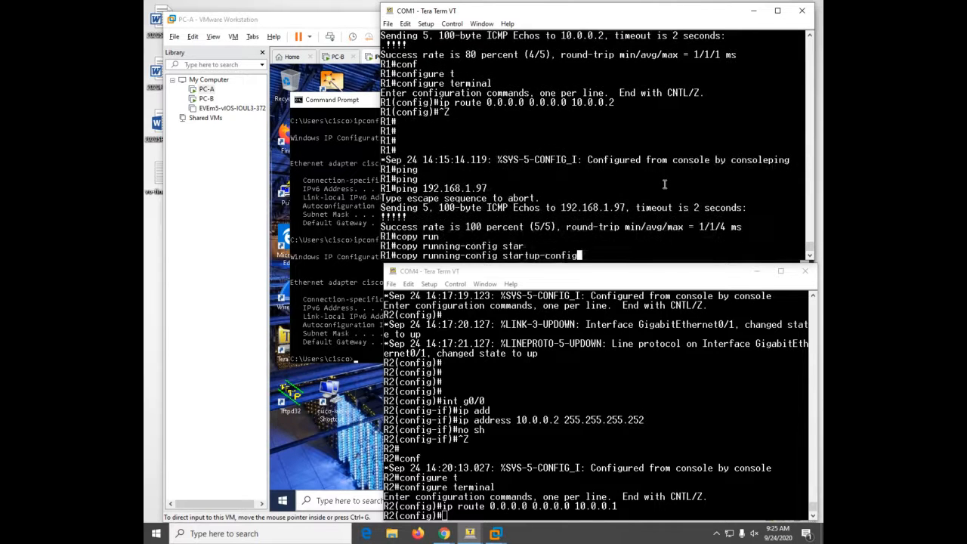
key(Return)
key(Return)
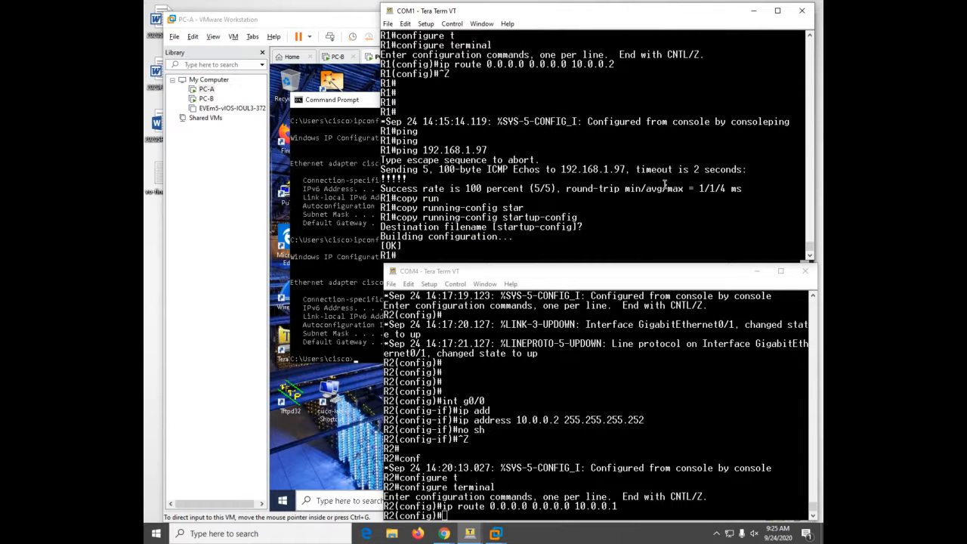
- Save R2's running configuration with wr
click(627, 425)
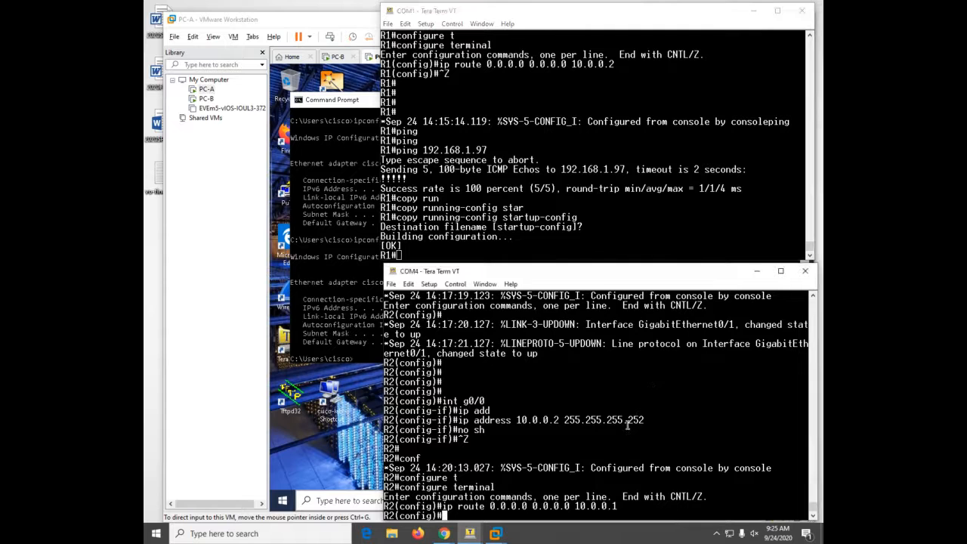
key(ctrl+z)
text(wr)
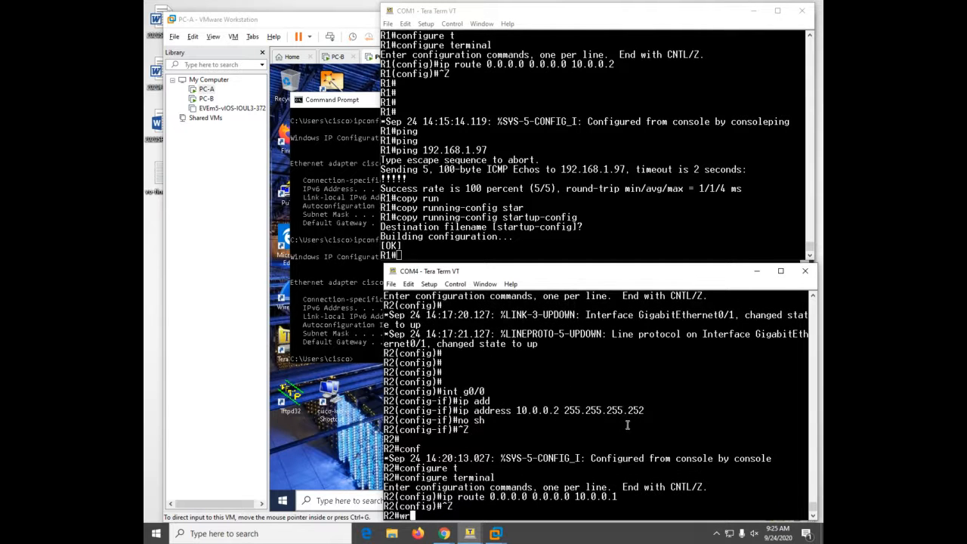
key(Return)
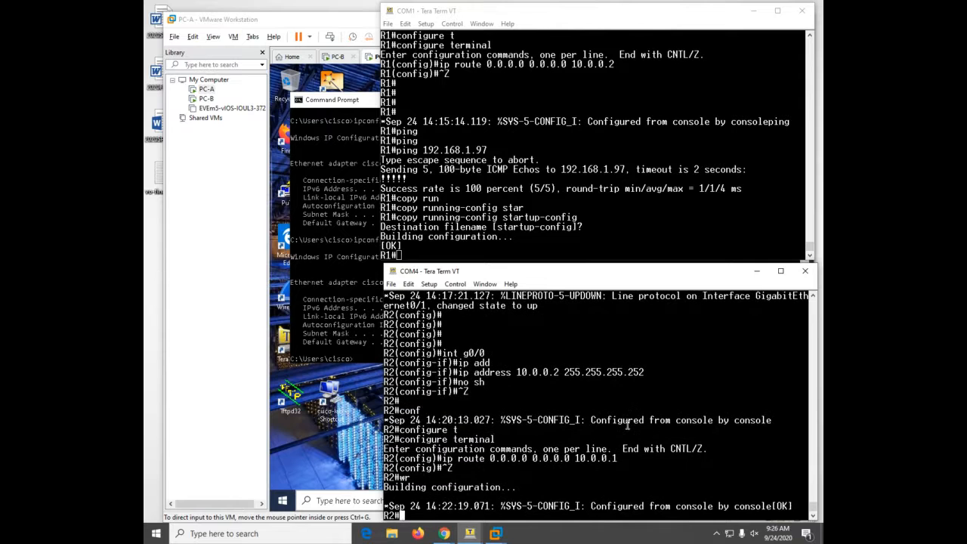
key(Return)
key(Return)
key(Return)
key(Return)
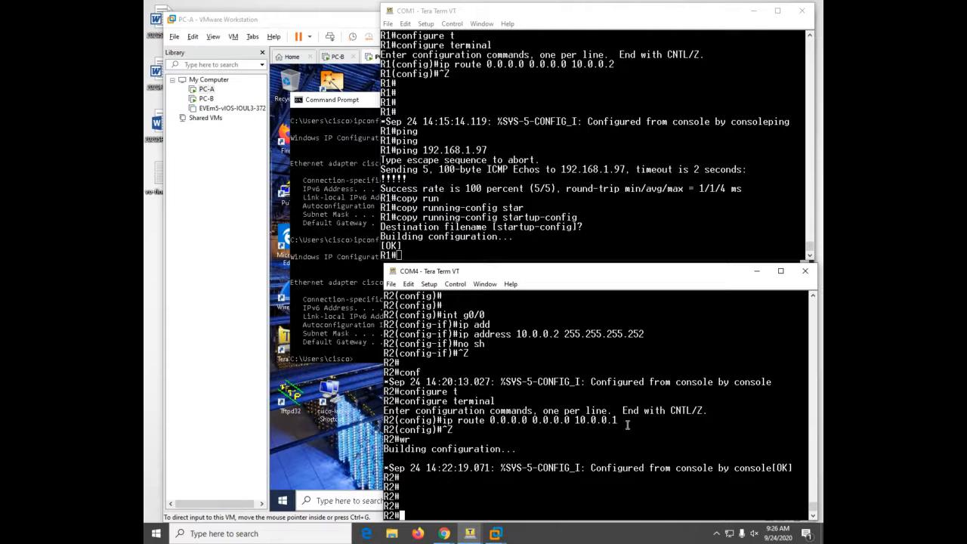
- Wake the COM1 console so the newly connected switch shows its Switch> prompt
click(677, 181)
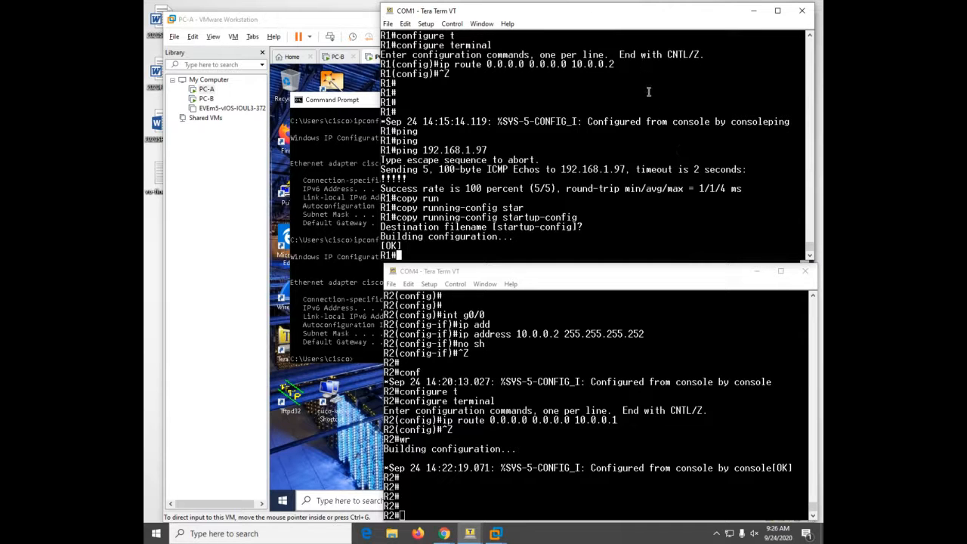
key(Return)
key(Return)
key(Return)
key(Return)
key(Return)
key(Return)
key(Return)
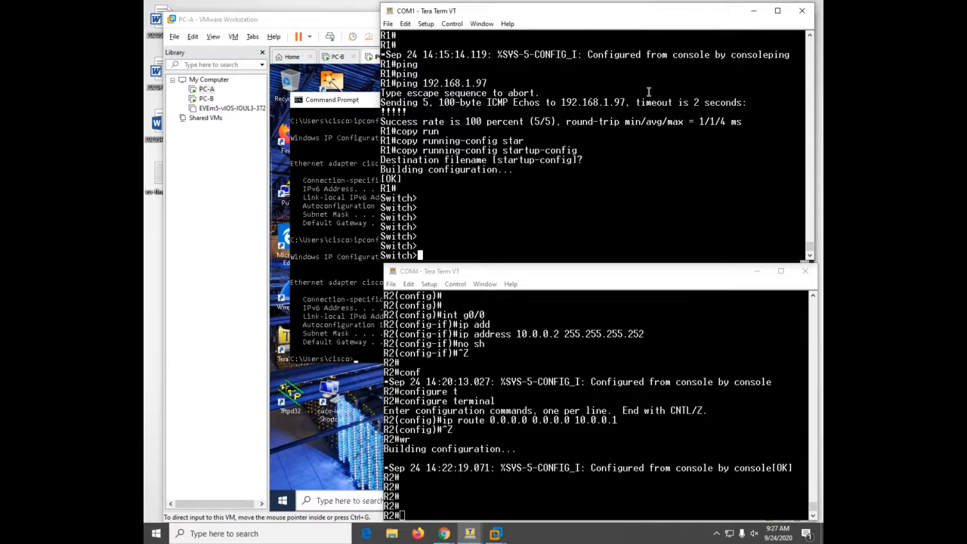
- On the COM1 switch, enter global configuration and set hostname S1
text(en)
key(Tab)
key(Return)
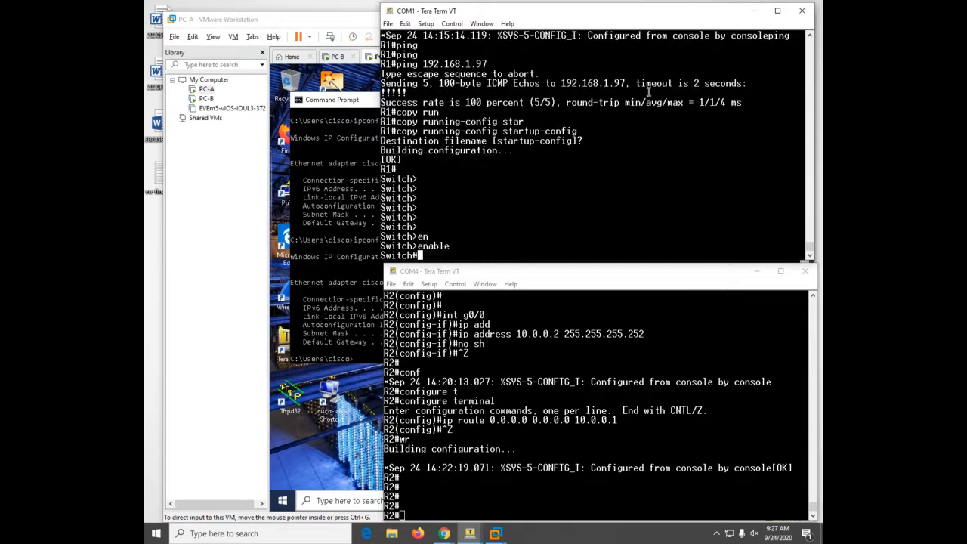
text(conf)
key(Tab)
text(t)
key(Tab)
key(Return)
text(ho)
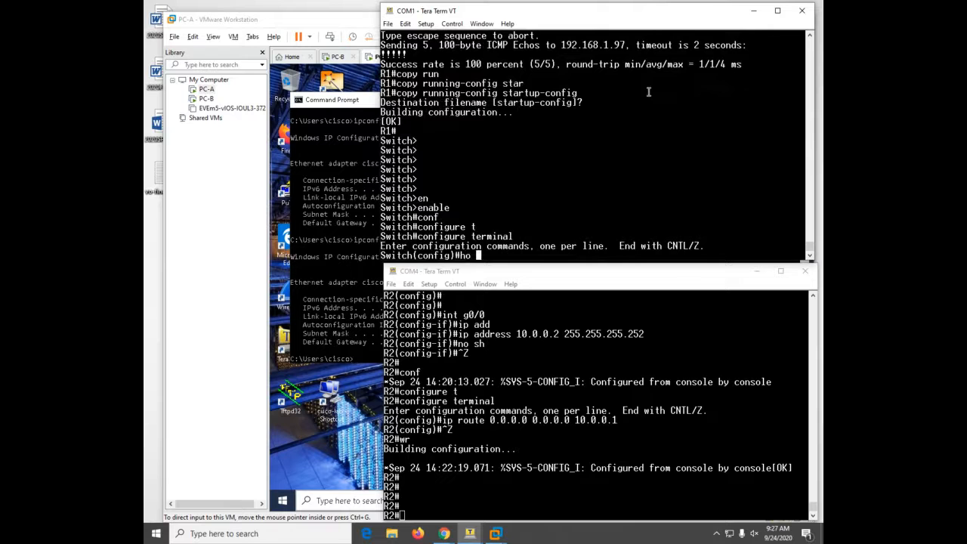
text( S1)
key(Return)
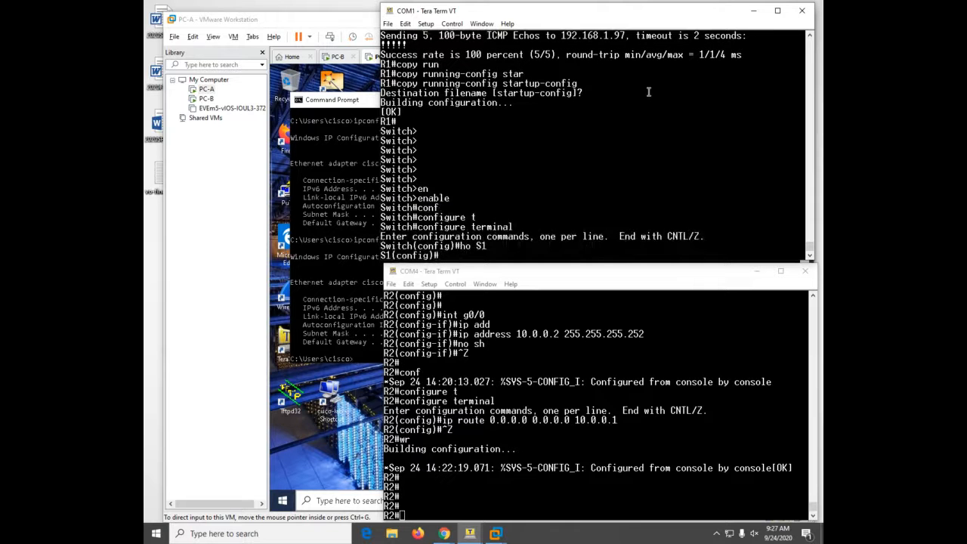
- On the second switch, enter global configuration and set hostname S2
click(622, 411)
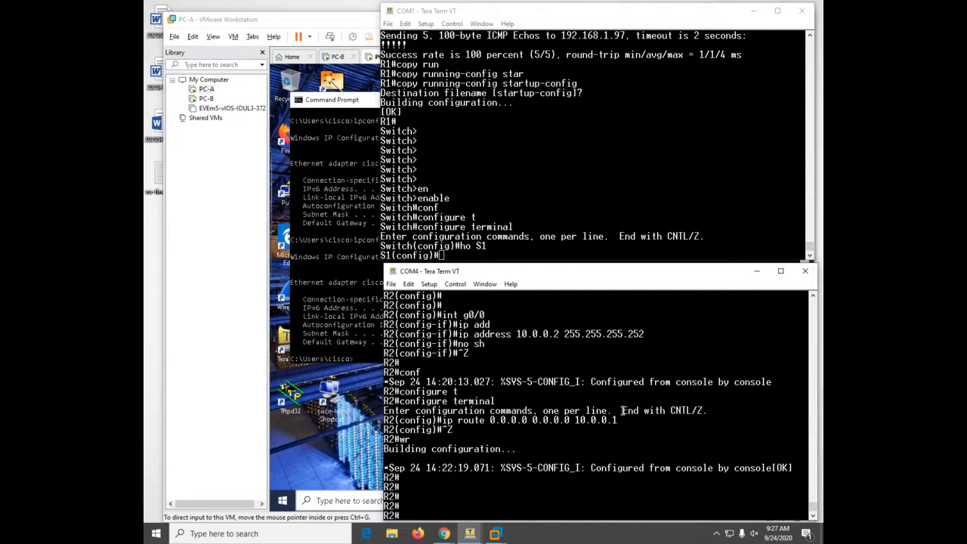
key(Return)
text(en)
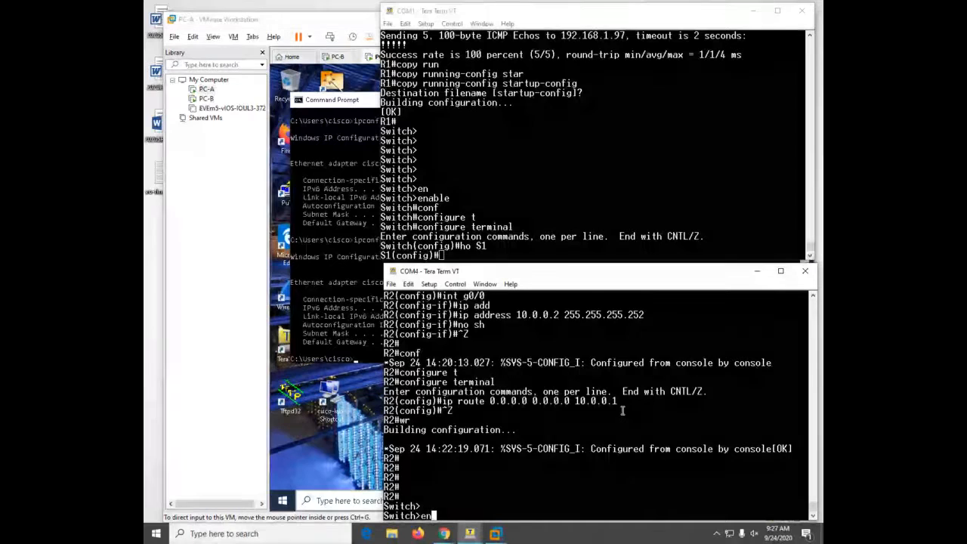
key(Return)
text(conf t)
key(Return)
text(ho S2)
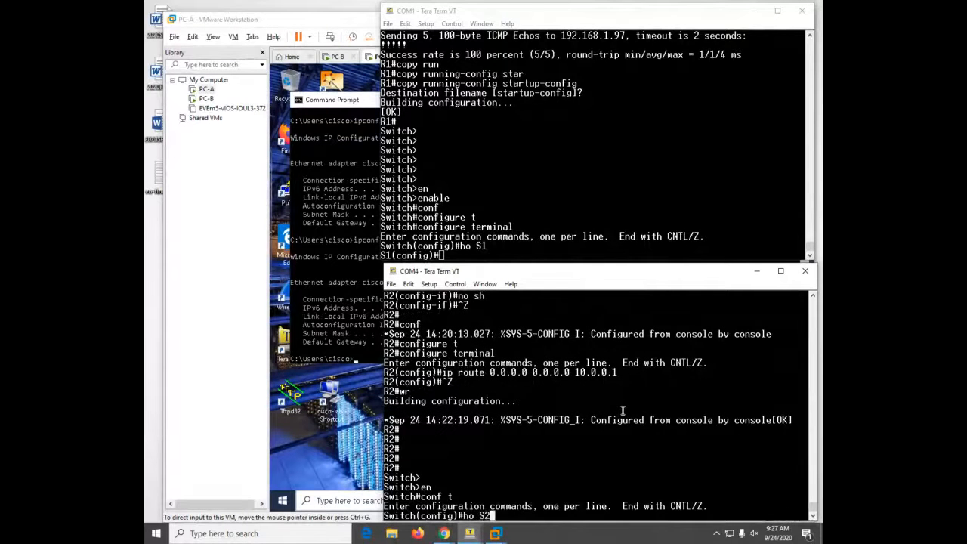
key(Return)
- On S1, create VLAN 100 named clients and VLAN 200 named management
click(666, 119)
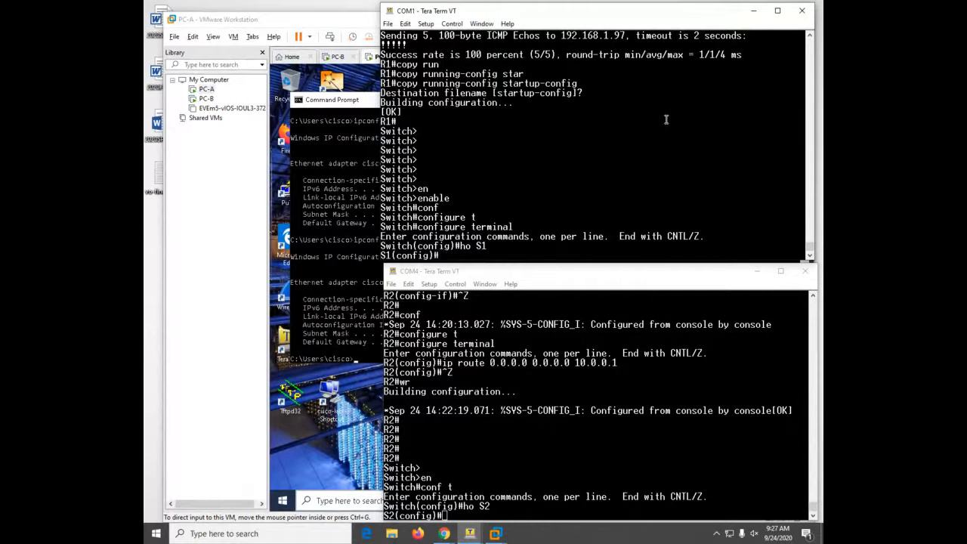
text(vlan 100)
key(Return)
text(name clients)
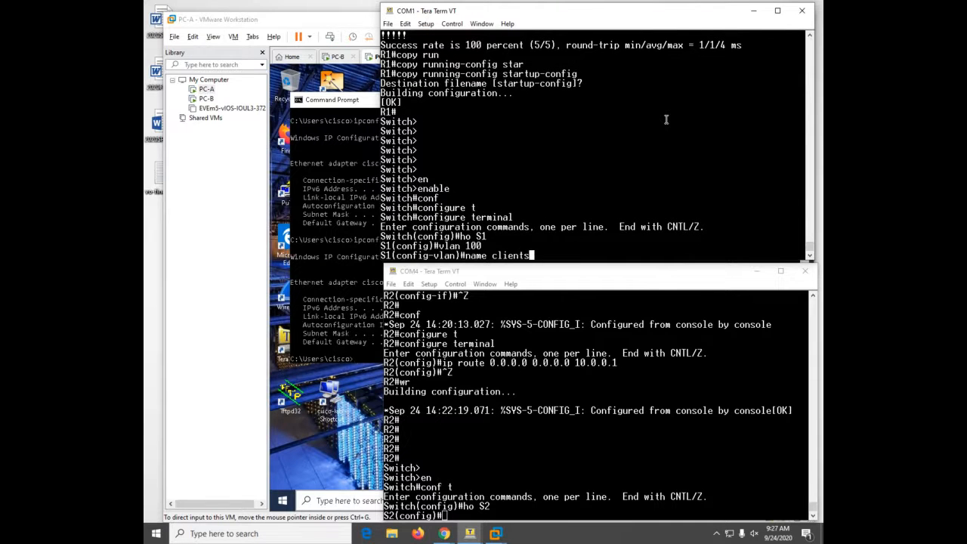
key(Return)
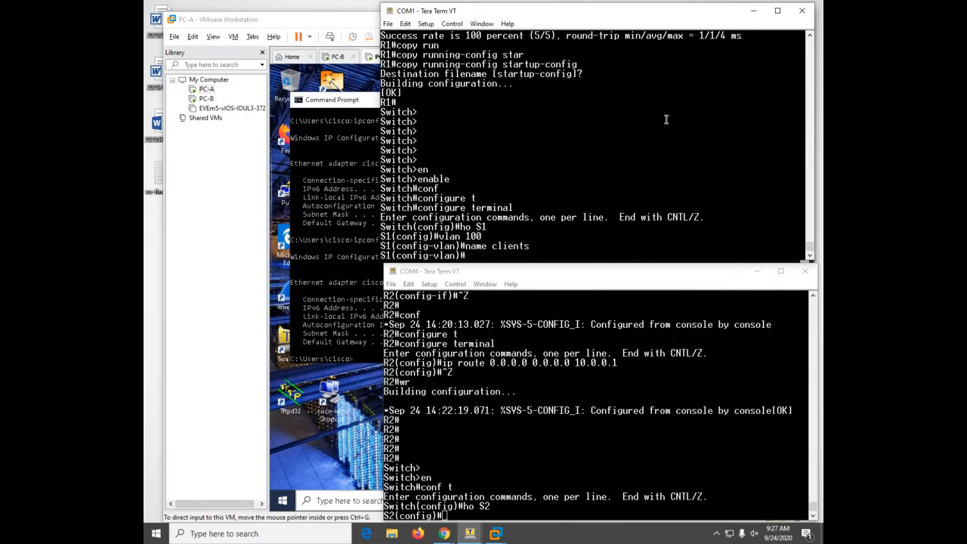
text(vlan 200)
key(Return)
text(name)
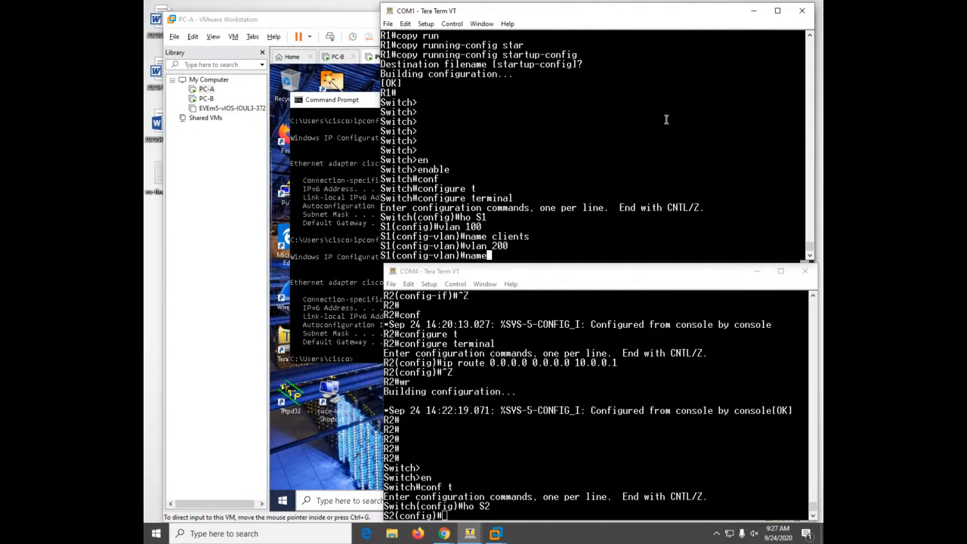
text( management)
key(Return)
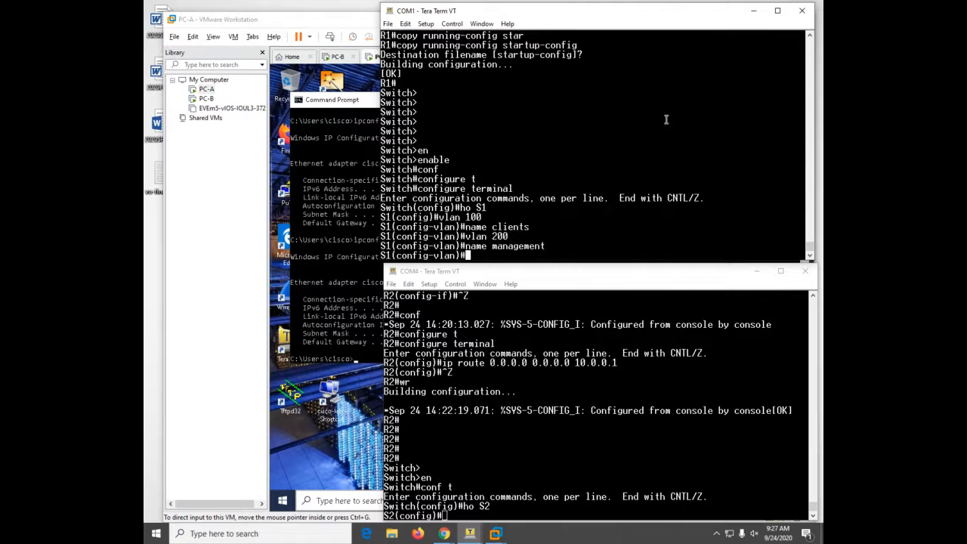
- On S1, create VLAN 999 named parking lot and VLAN 1000 named native, then exit configuration
text(vlan 999)
key(Return)
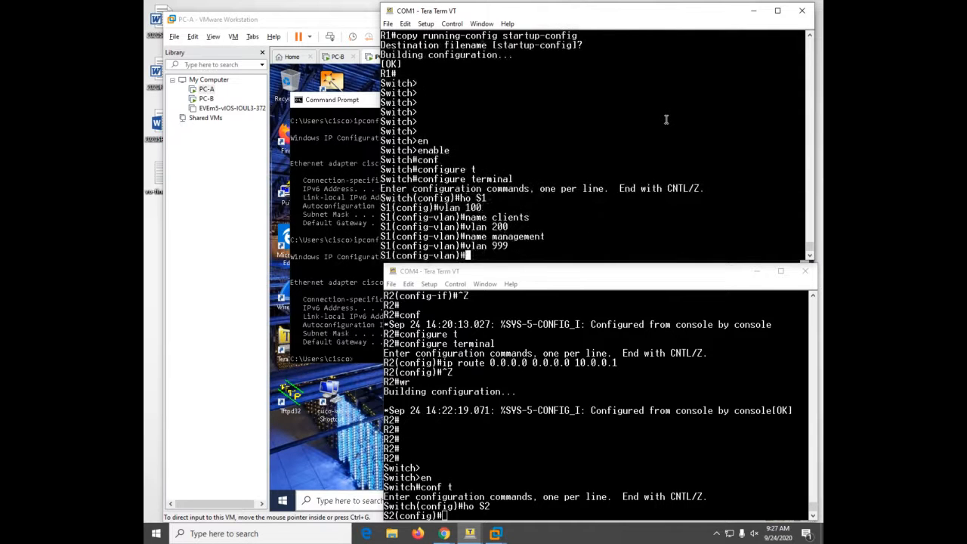
text(name par)
text(ing)
key(BackSpace)
key(BackSpace)
key(BackSpace)
key(BackSpace)
key(BackSpace)
text(rking lot)
key(Return)
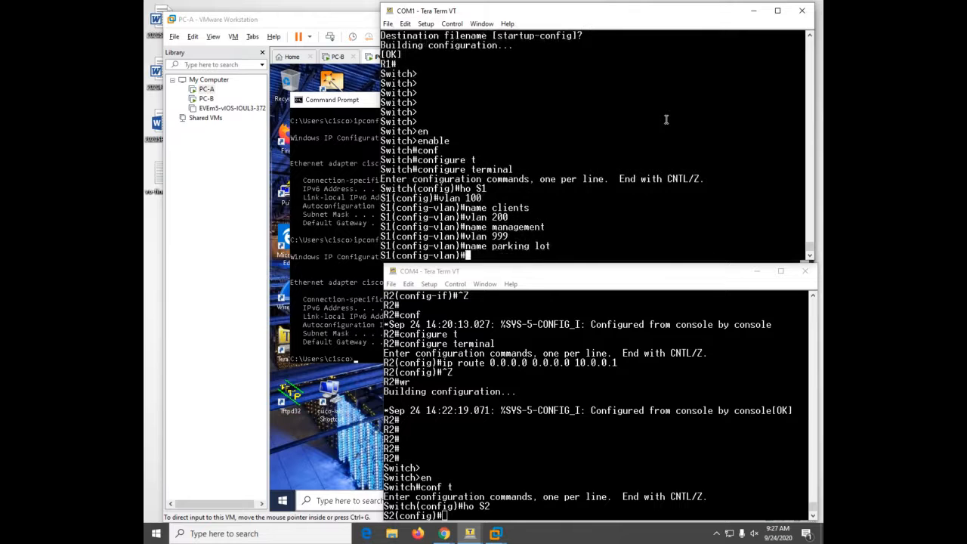
text(vlan 1000)
key(Return)
text(name native)
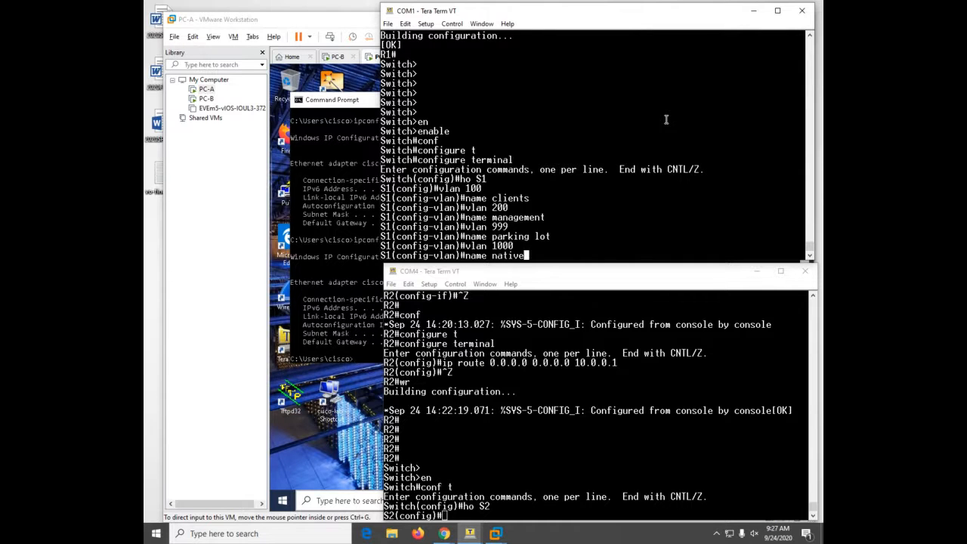
key(Return)
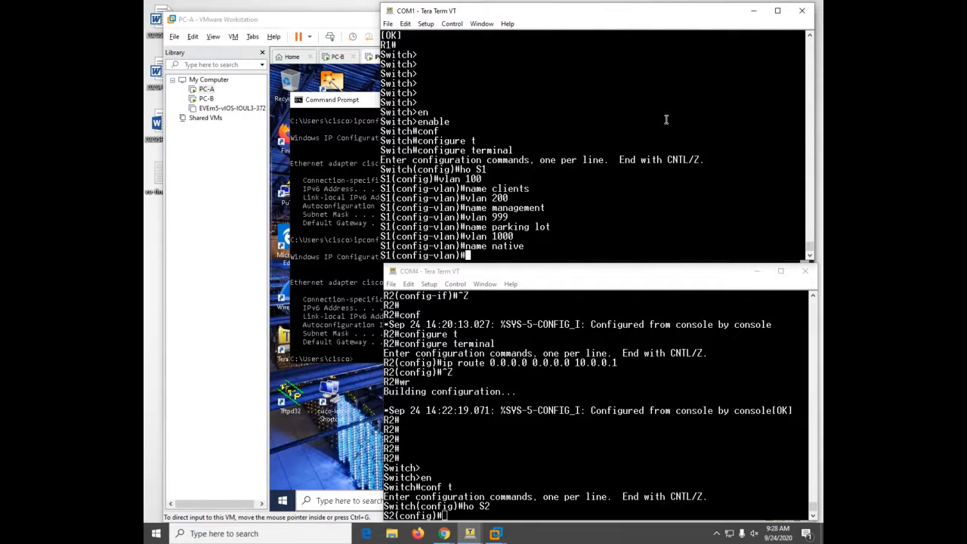
key(ctrl+z)
- List S1's interfaces and their addresses with 'sh ip int b'
text(sh ip i)
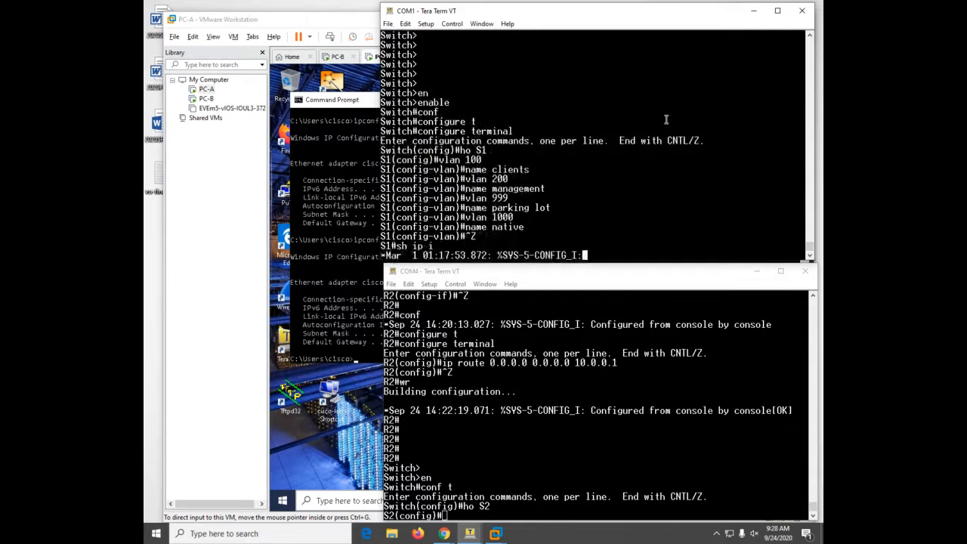
text(nt b)
key(Return)
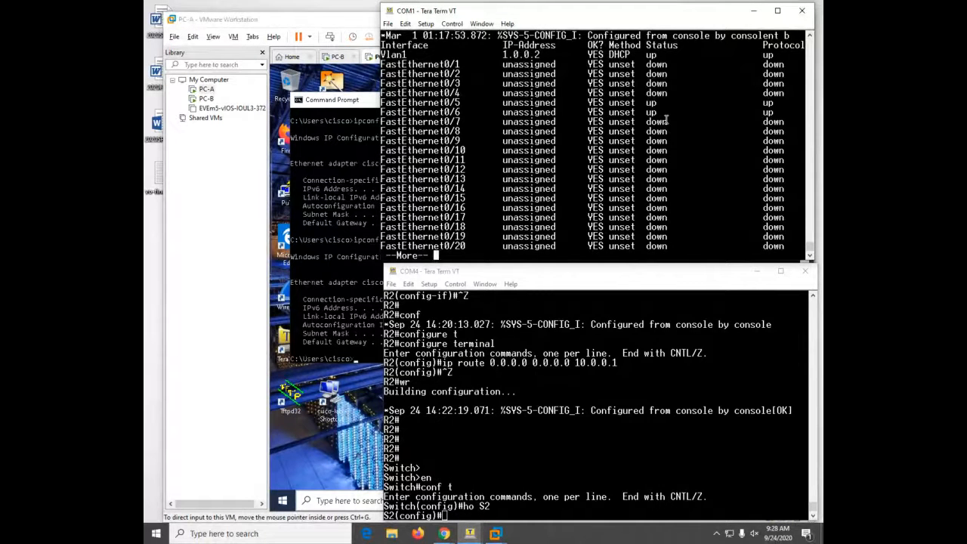
key(q)
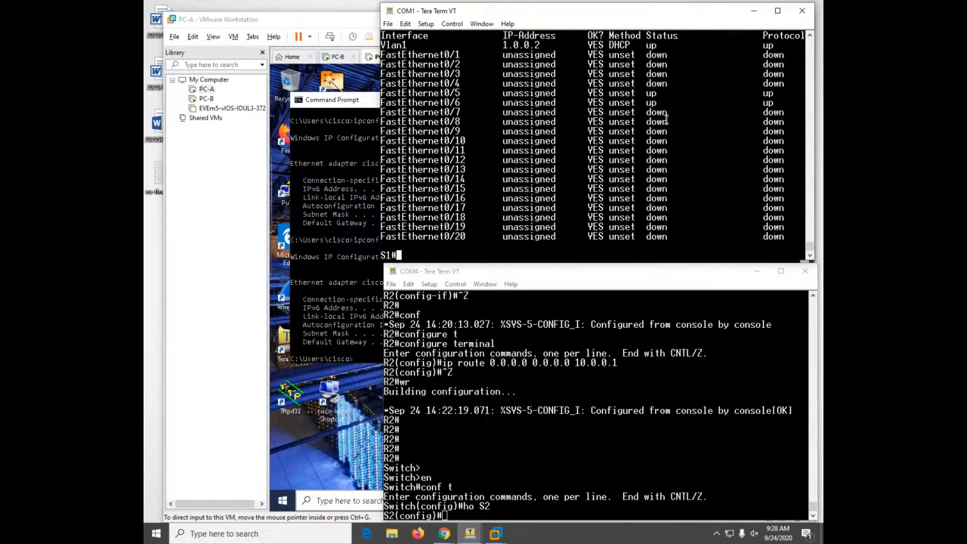
- Remove the IP address from S1's VLAN 1 interface and shut it down
text(conf)
key(Return)
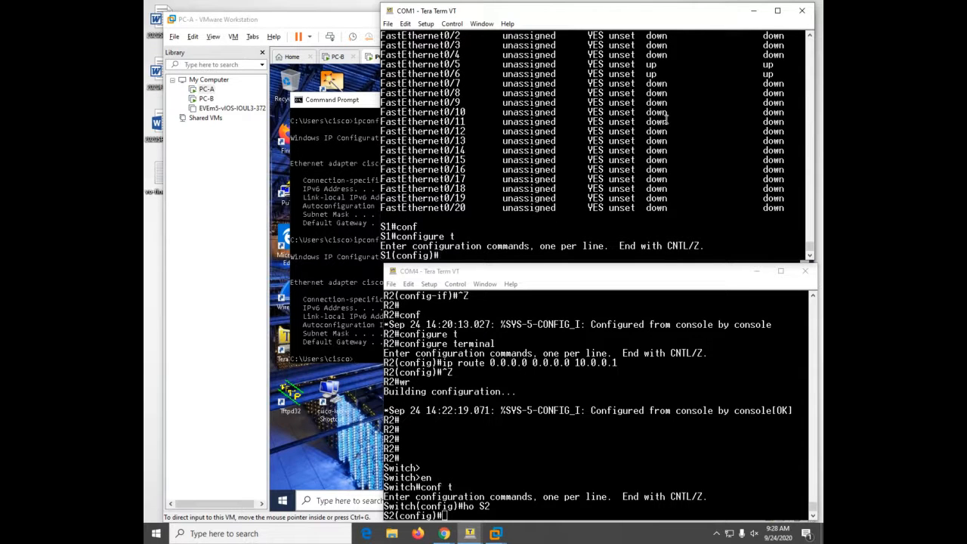
text(int vlan 1)
key(Return)
text(no ip add)
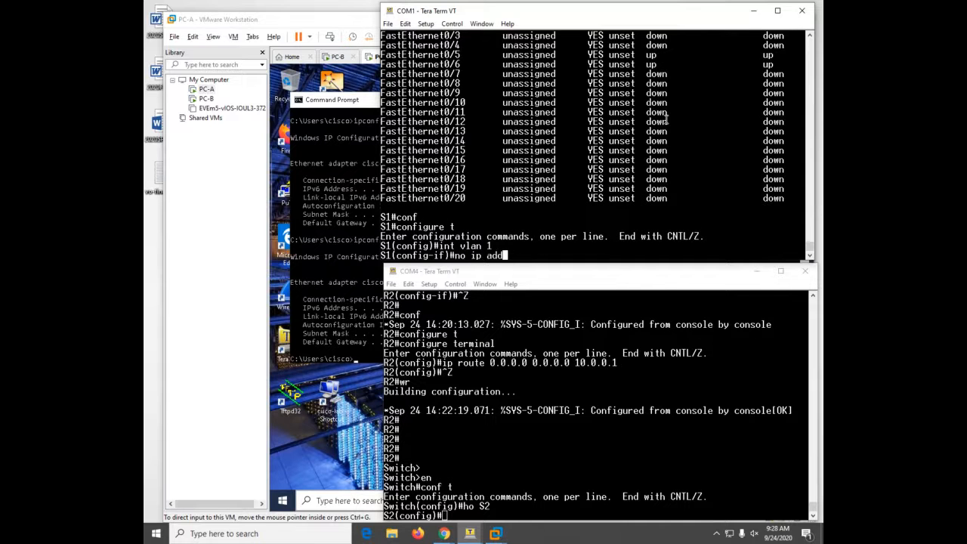
key(Tab)
key(Return)
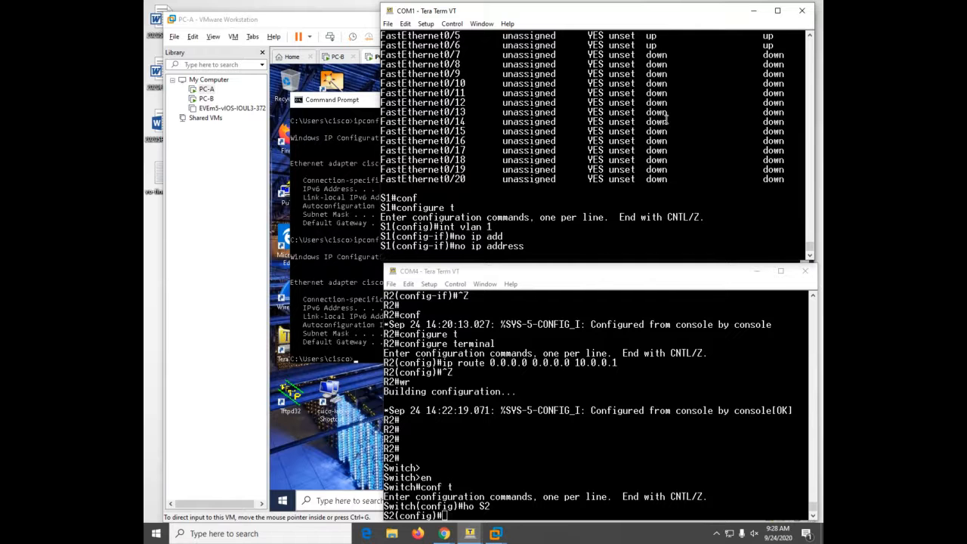
text(sh)
key(Return)
key(ctrl+z)
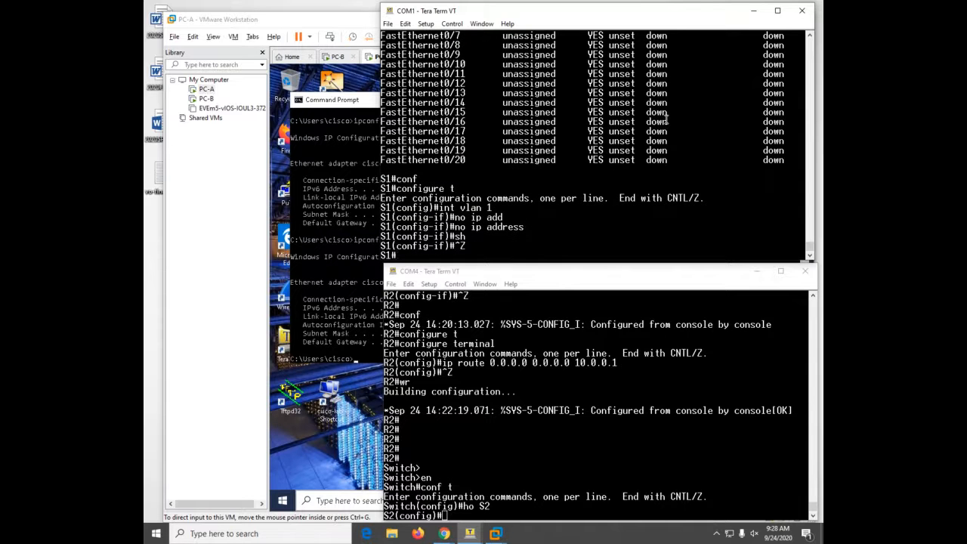
- Recheck S1's interface summary to confirm VLAN 1 has no address and is down
text(sh ip int b)
key(Return)
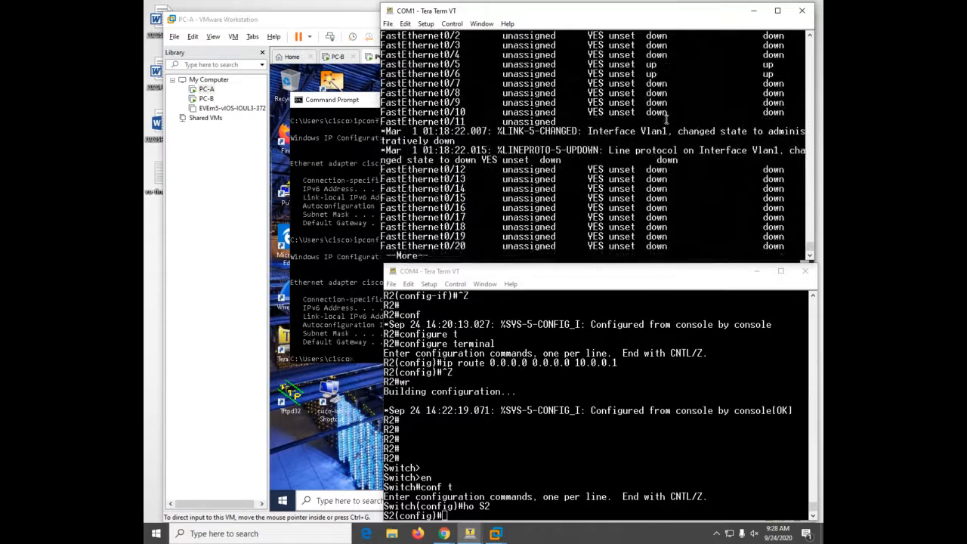
key(space)
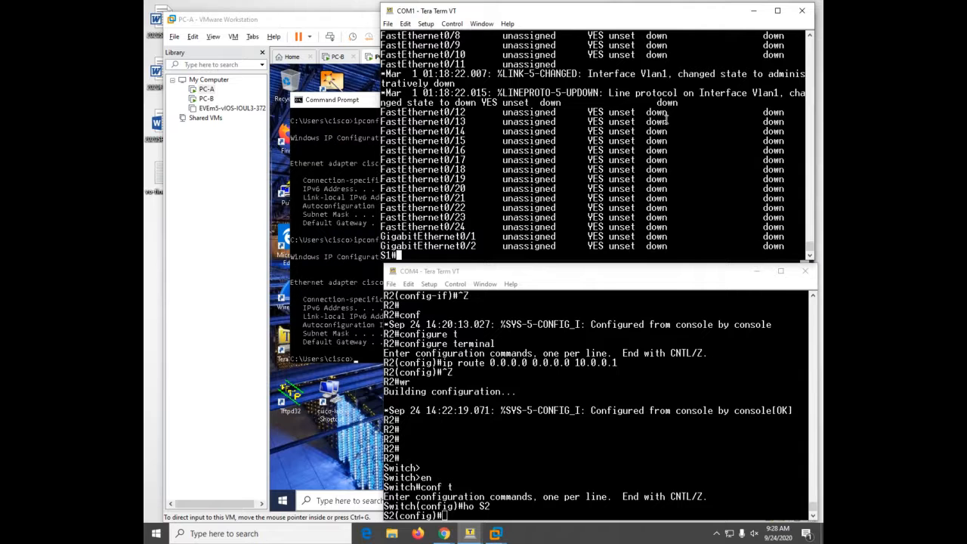
- Enter global configuration on S1 and select the VLAN 200 interface
text(conf)
key(Tab)
text(t)
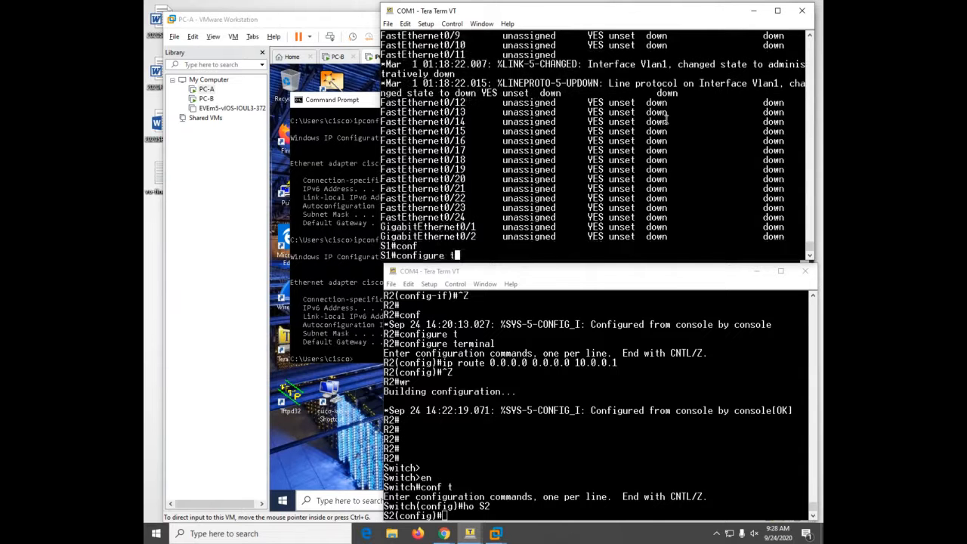
key(Tab)
key(Return)
text(int)
key(Tab)
text(v)
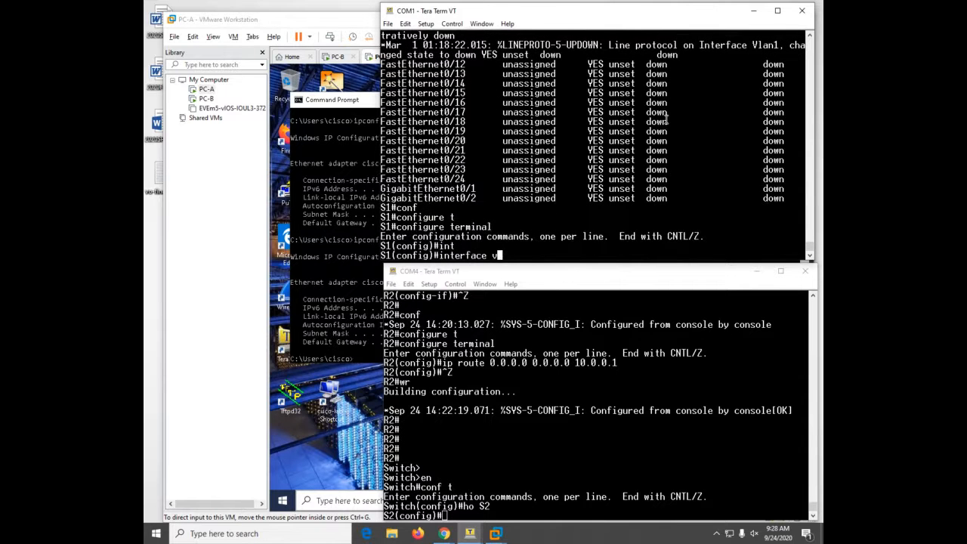
text(l200)
key(Return)
- Give VLAN 200 address 192.168.1.66 255.255.255.224 and enable it with 'no shutdown'
text(IP AD)
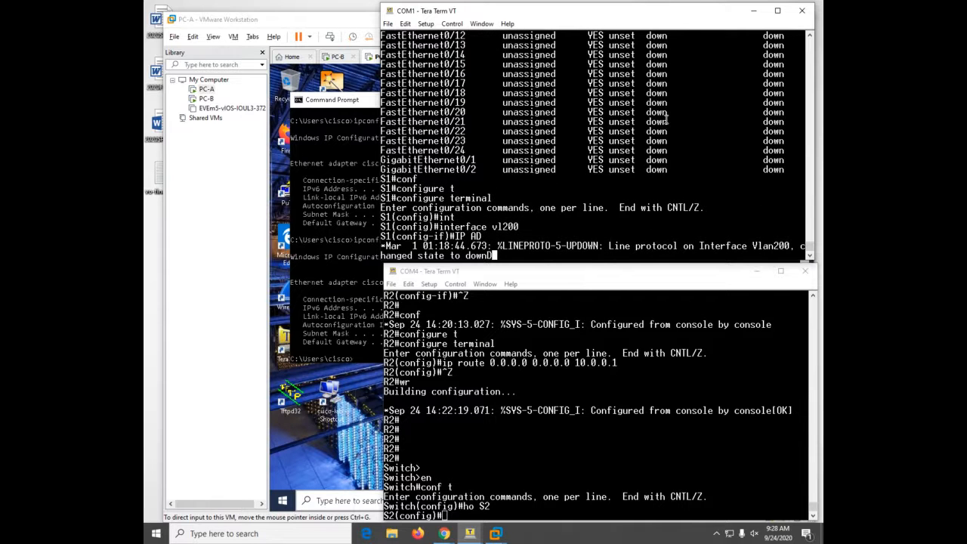
text(D)
key(Tab)
key(Tab)
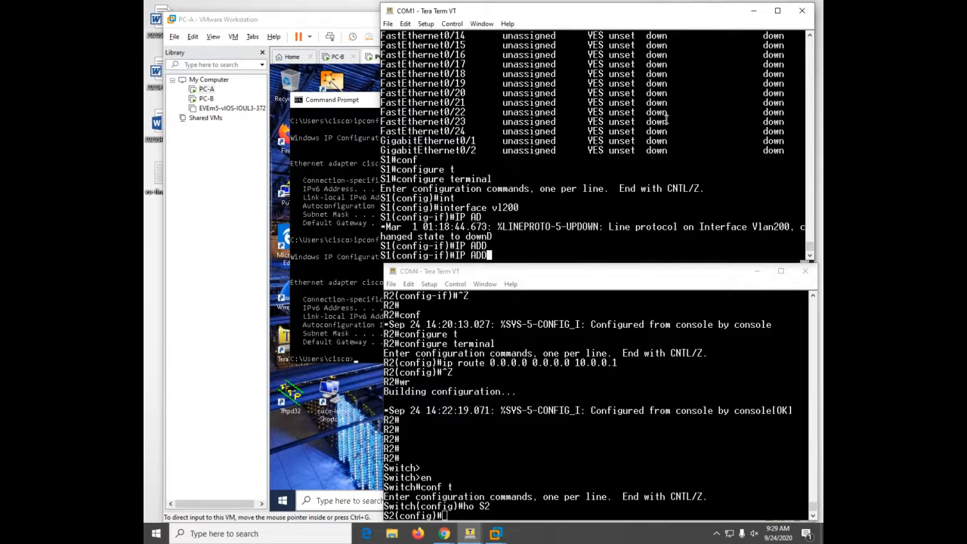
key(Tab)
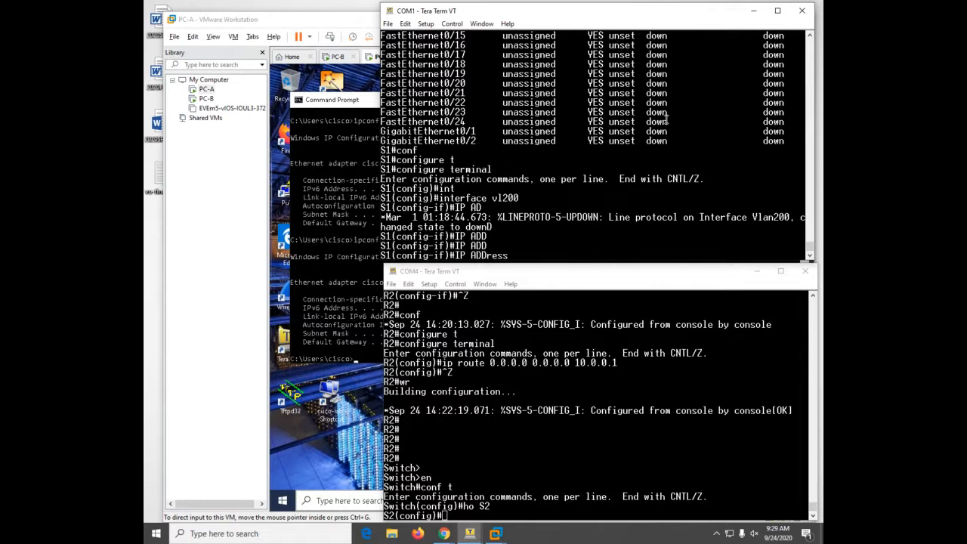
text(192.168.1.66 255.255.255.)
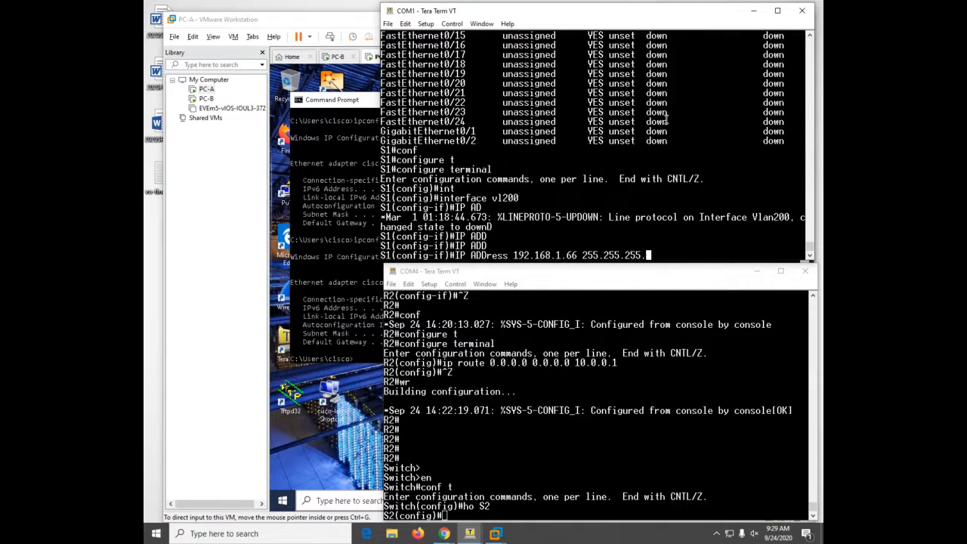
text(224)
key(Return)
text(no )
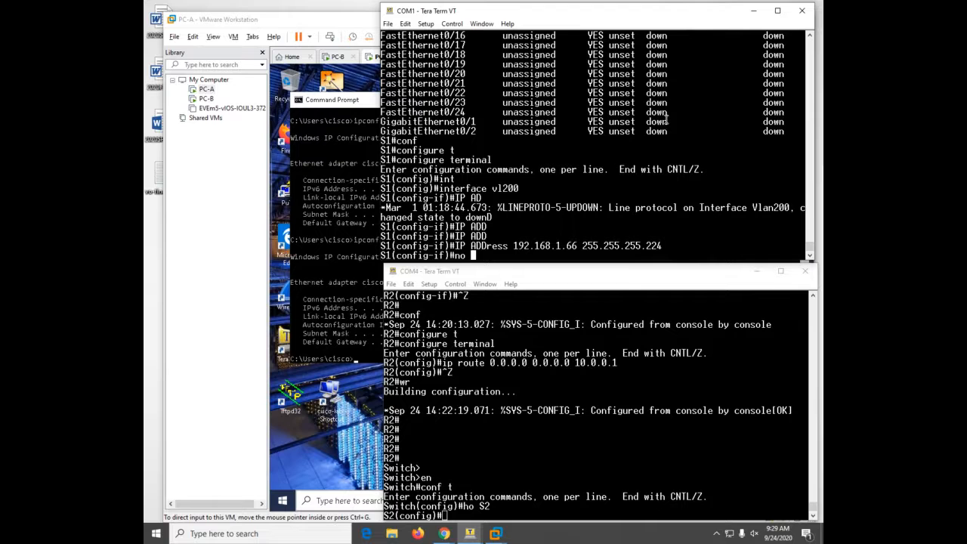
text(sh)
key(Return)
text(exit)
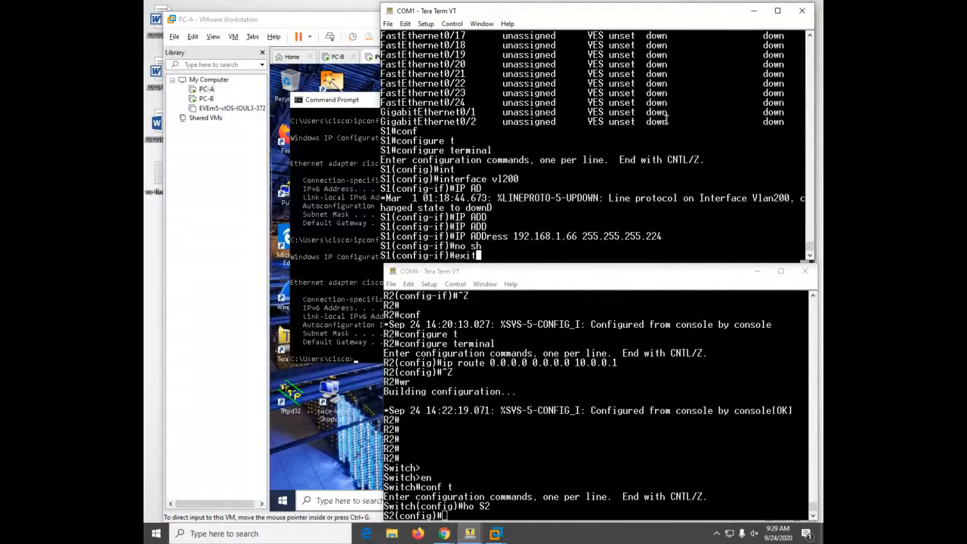
key(Return)
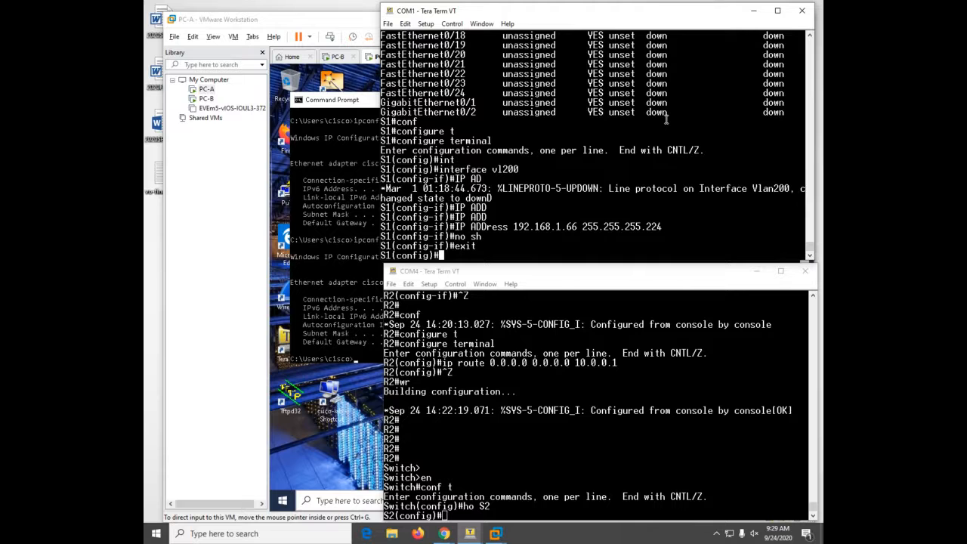
- Set S1's default gateway to 192.168.1.65
key(ctrl+z)
key(Return)
key(Return)
text(conf)
key(Tab)
text(t)
key(Tab)
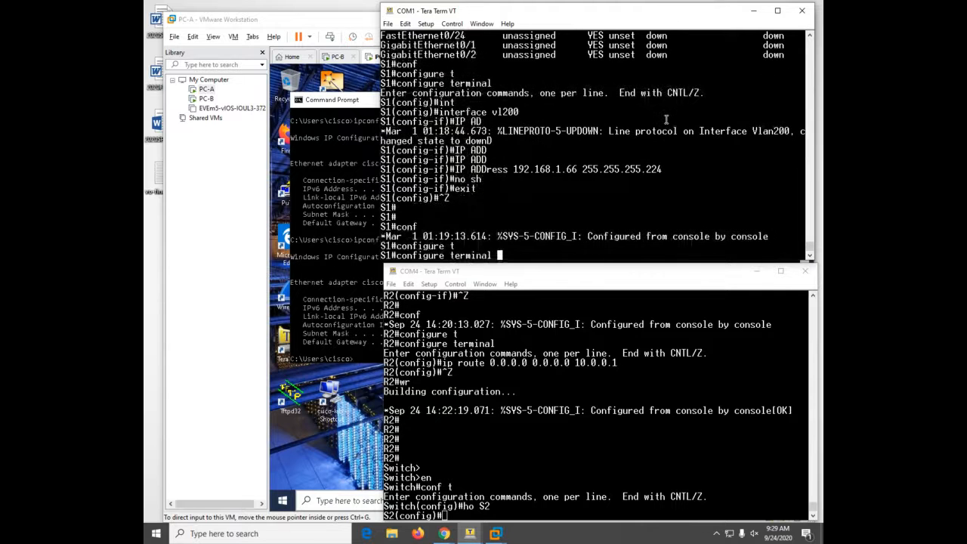
key(Return)
text(ip)
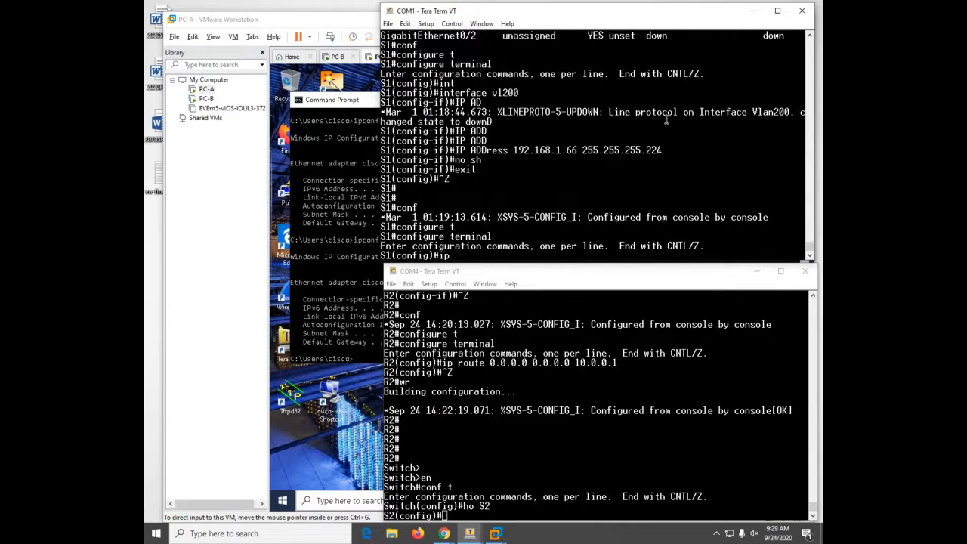
text( def)
key(Tab)
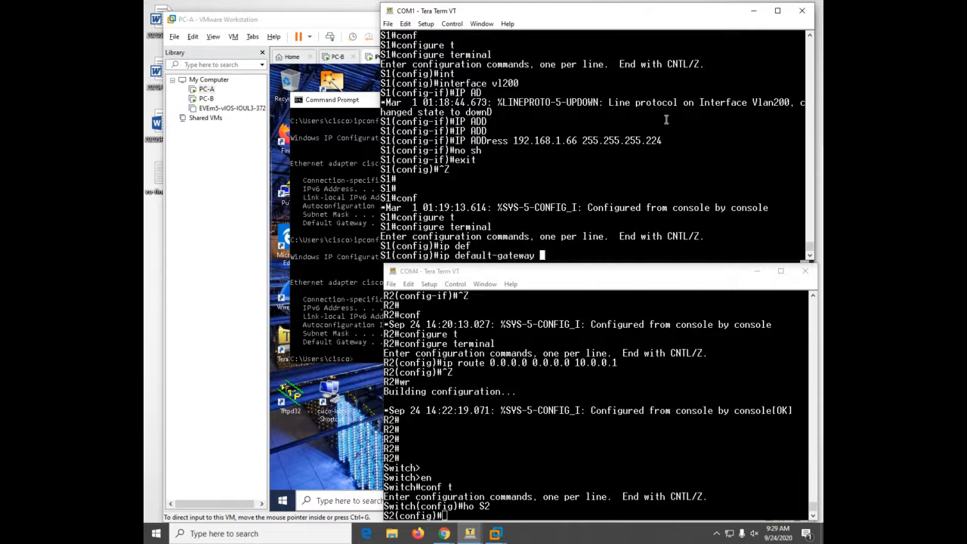
text(192.168.1.65)
key(Return)
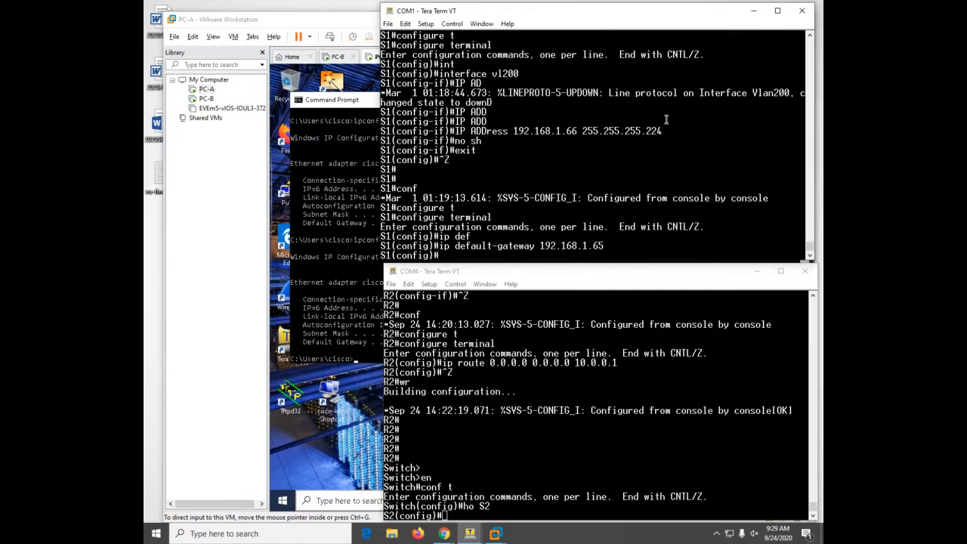
- Save S1's running configuration with 'wr'
key(Return)
key(Return)
key(ctrl+z)
text(wr)
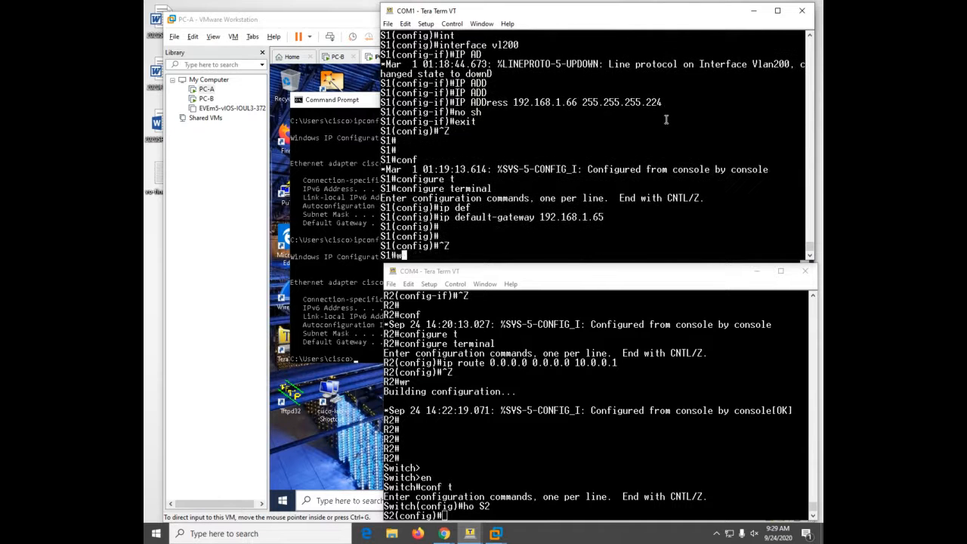
key(Return)
- On the S2 console, select the VLAN 1 interface for configuration
click(674, 455)
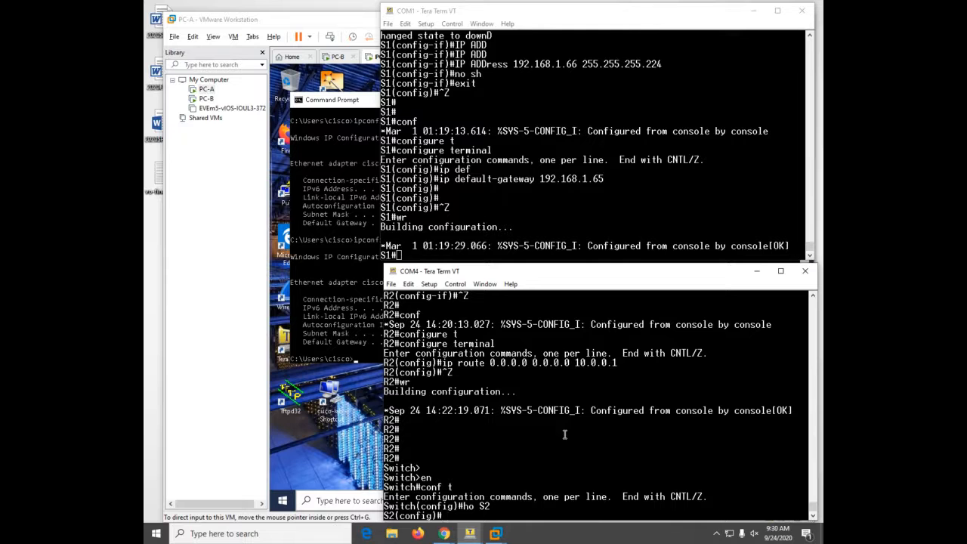
text(int)
key(Tab)
text(vl)
key(Tab)
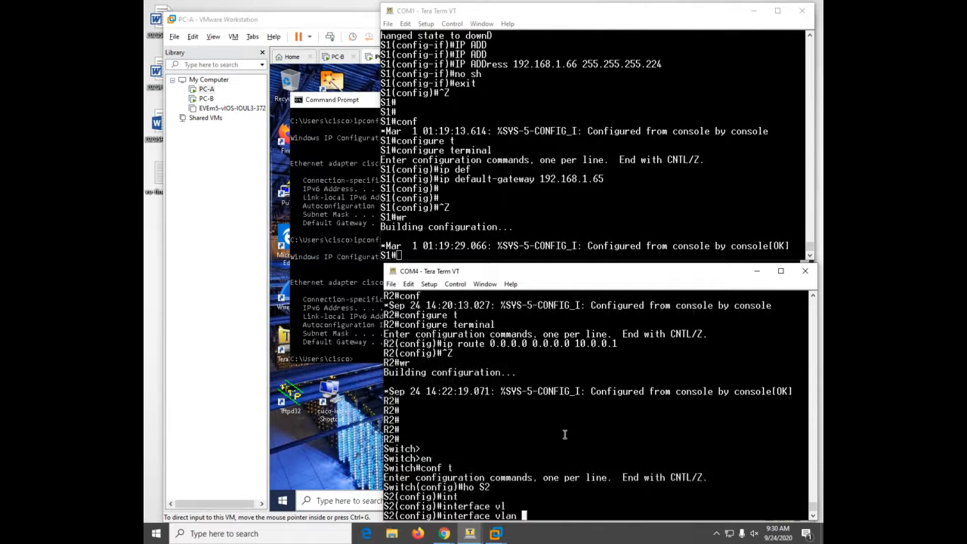
text(1)
key(Return)
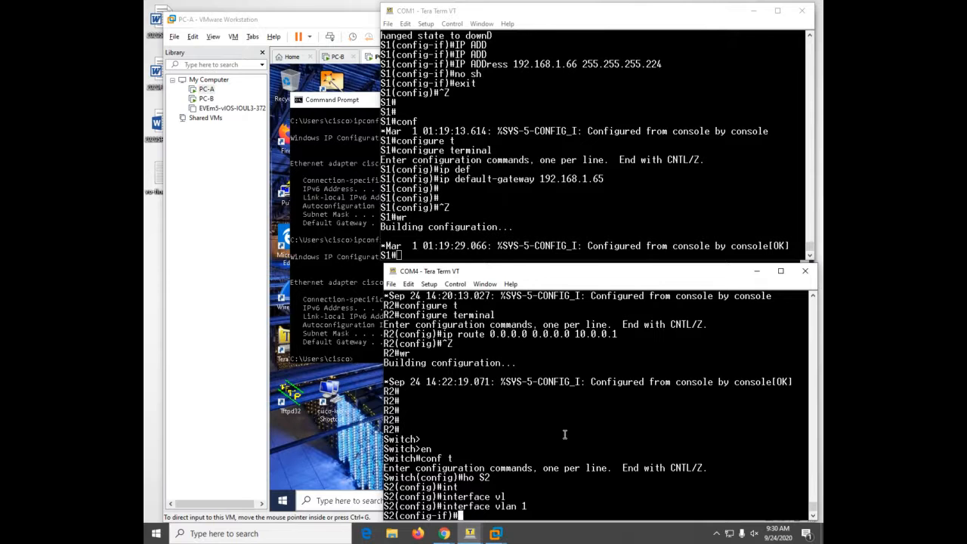
- Assign 192.168.1.98 255.255.255.240 to S2's VLAN 1 and enable it
text(ip add)
key(Tab)
text(192)
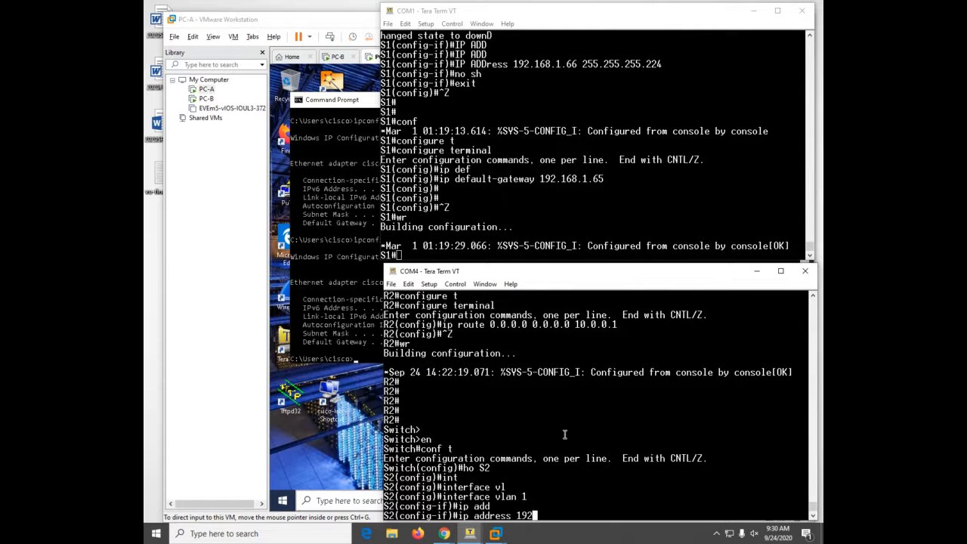
text(.168.1.98 255.255.255.24)
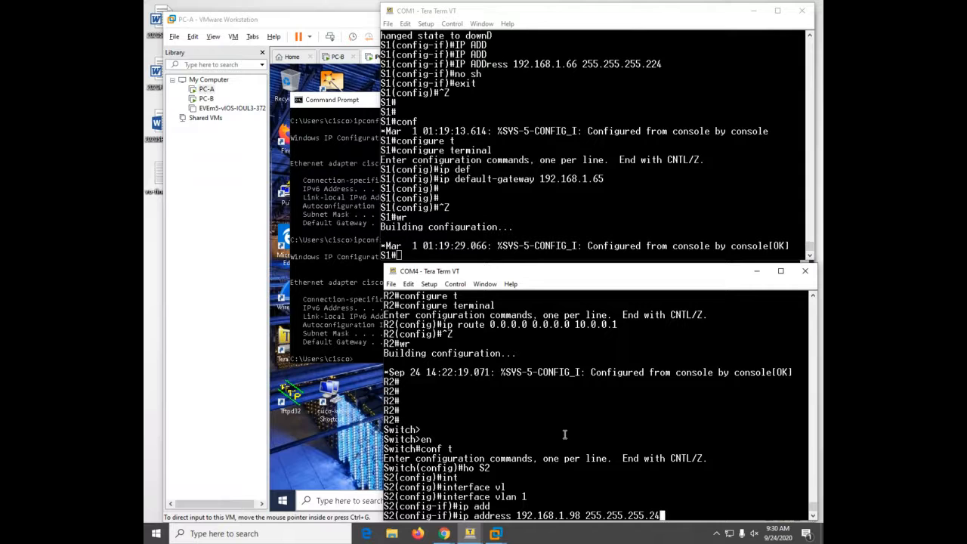
text(0)
key(Return)
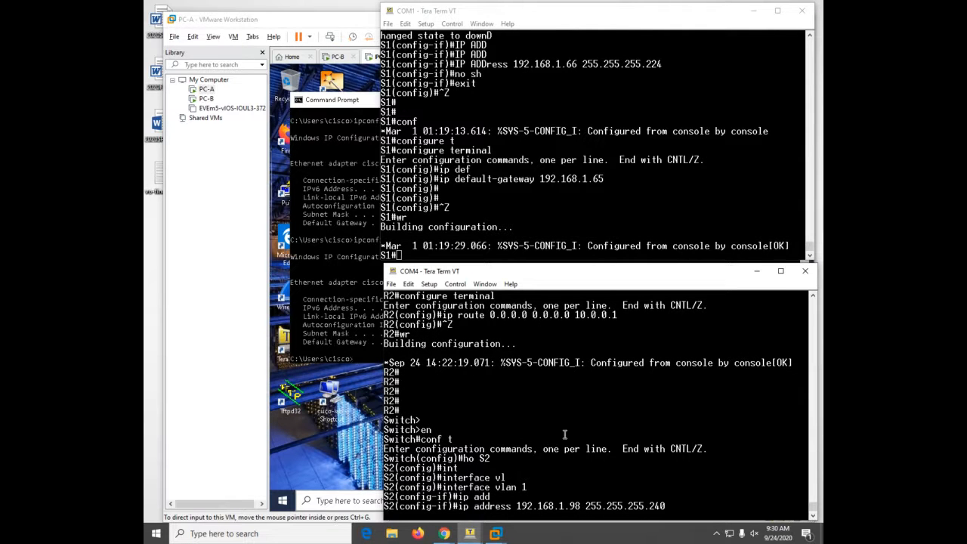
text(no sh)
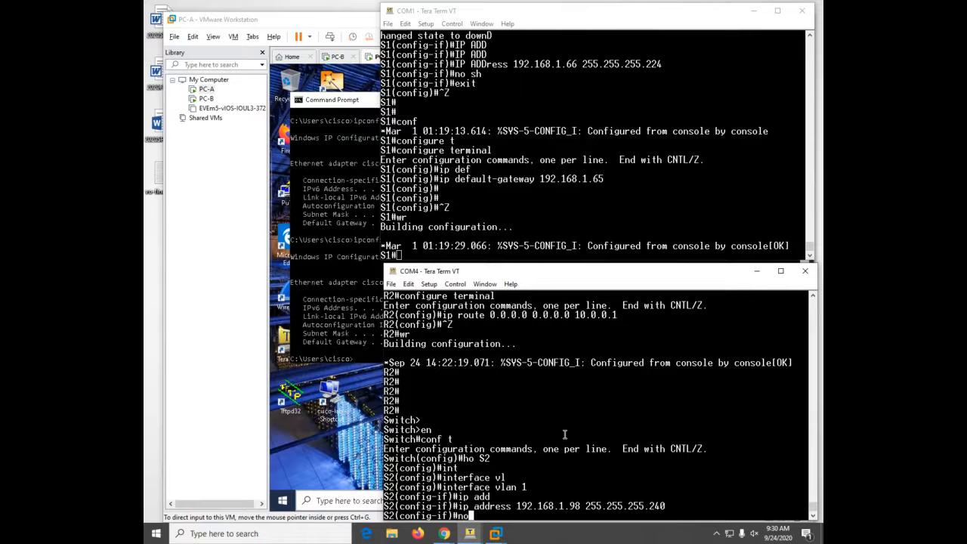
key(Return)
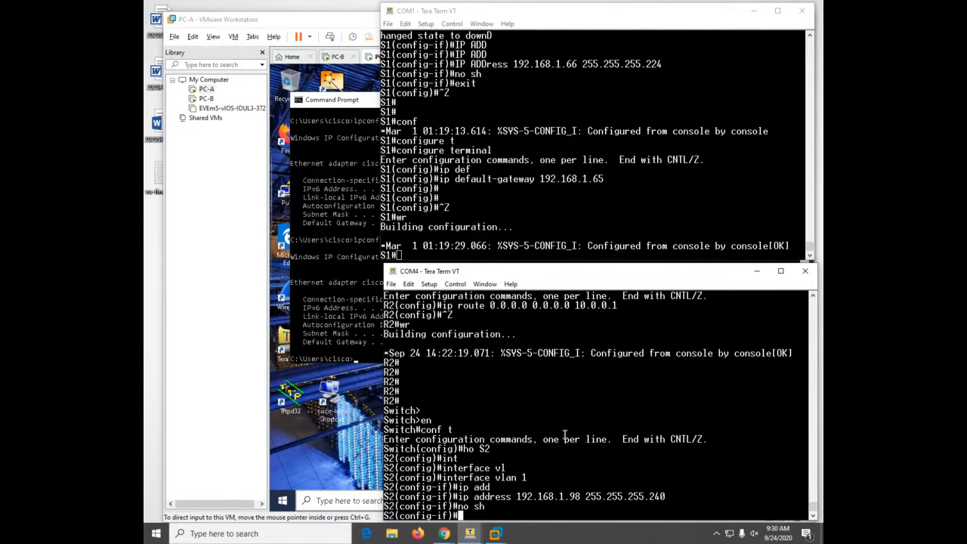
key(ctrl+z)
- Set S2's default gateway to 192.168.1.97
text(conf t)
key(Return)
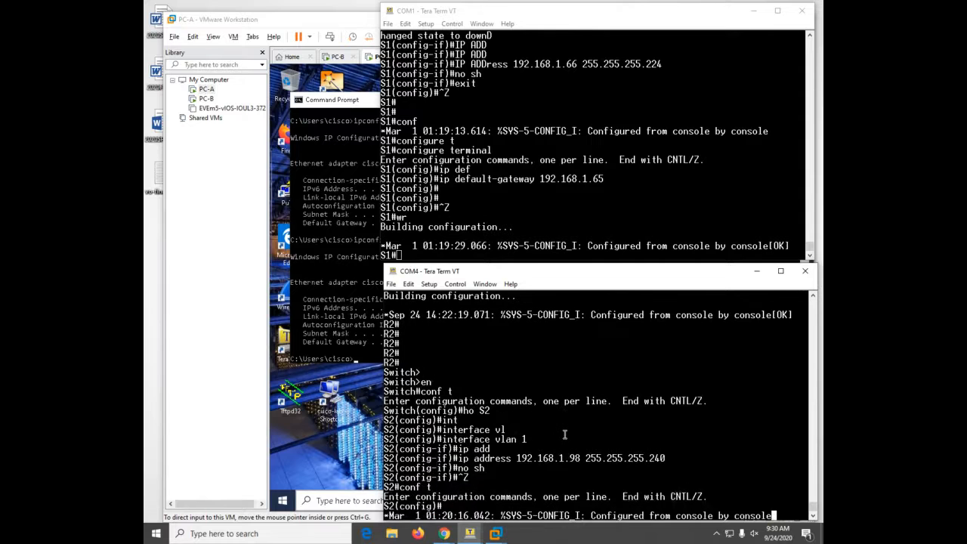
key(Return)
key(Return)
key(Return)
key(Return)
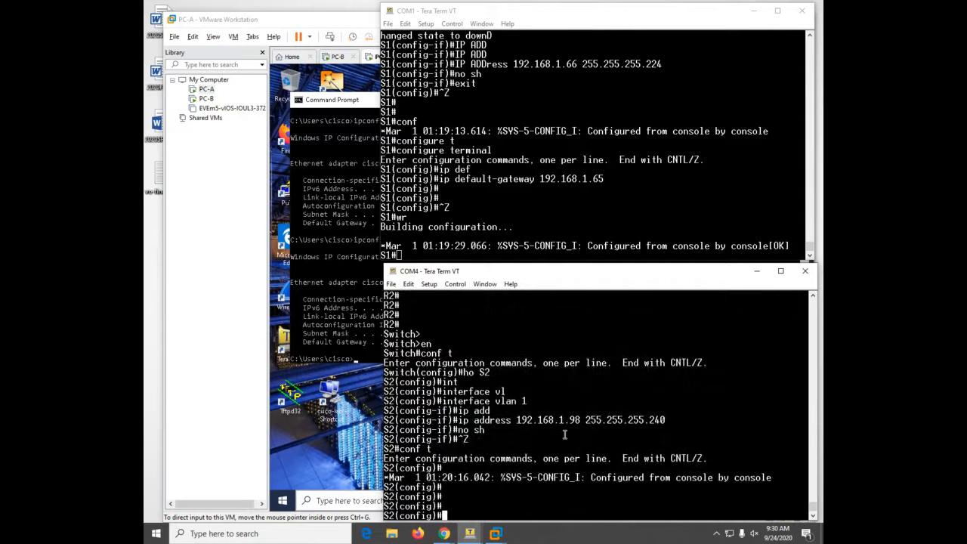
text(ip def)
key(Tab)
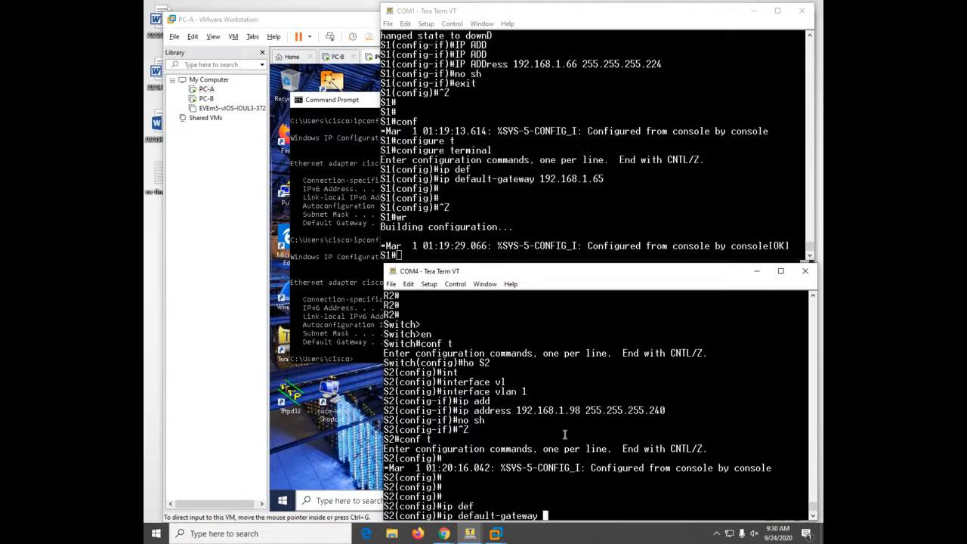
text(192.168.1.97)
key(Return)
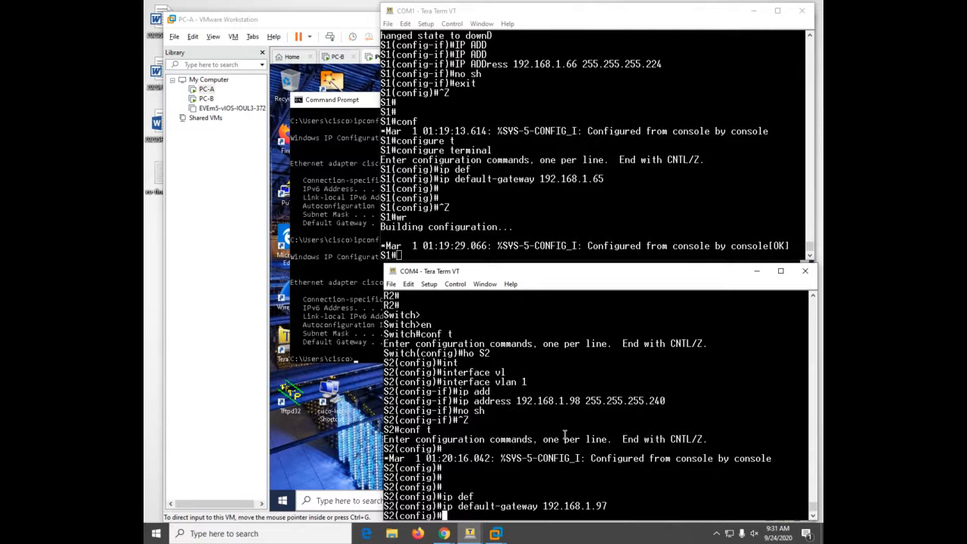
- Bring the S1 switch console in the COM1 window into focus
click(642, 210)
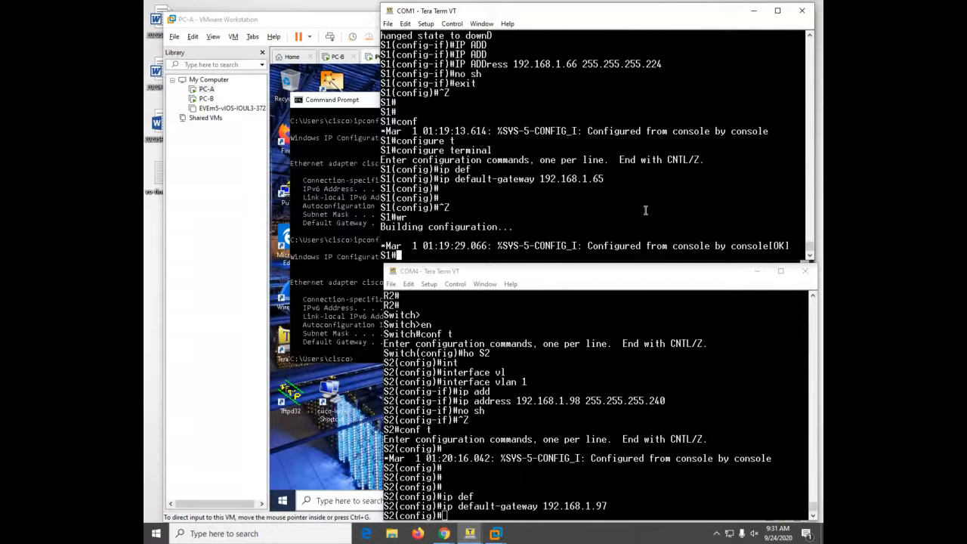
- On S1, enter global configuration mode and select interface FastEthernet 0/6
text(conf)
key(Tab)
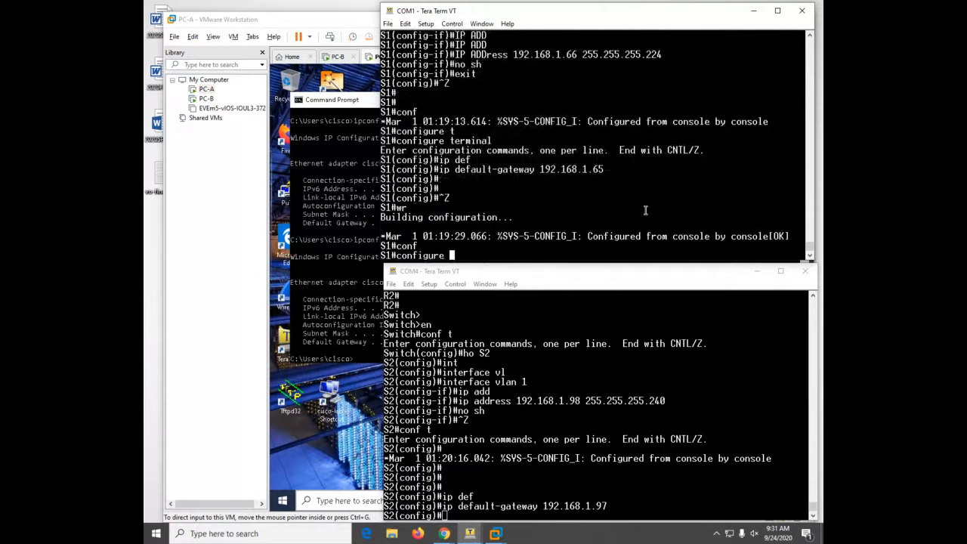
text(t)
key(Tab)
key(Return)
text(int)
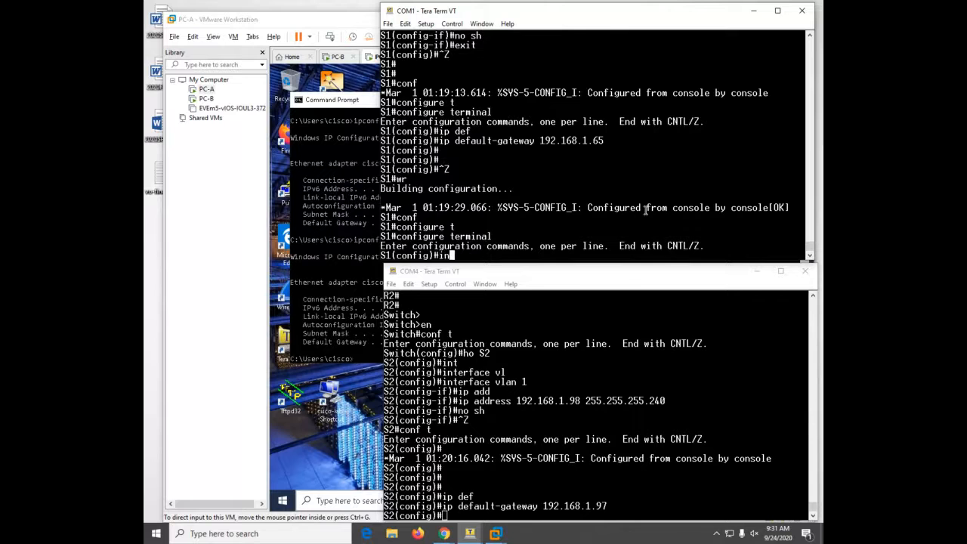
key(Tab)
text(f)
key(Tab)
text(a)
key(Tab)
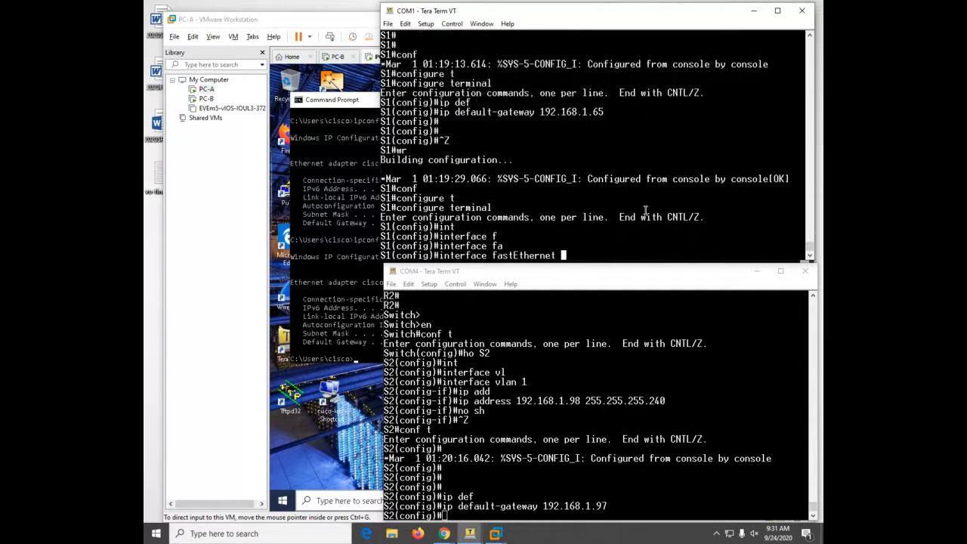
text(0/6)
key(Return)
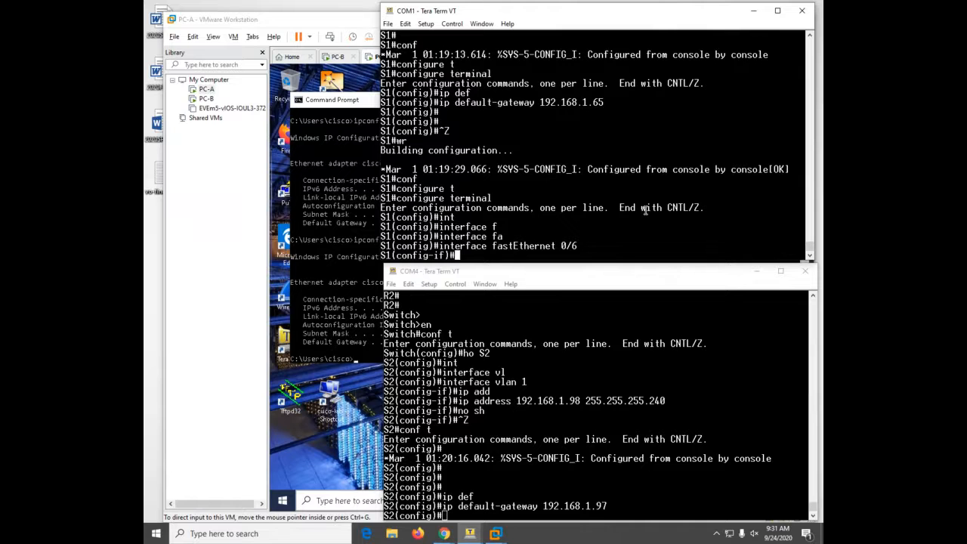
- Set Fa0/6 to switchport mode access
text(sw)
key(Tab)
text(m)
key(Tab)
text(ad)
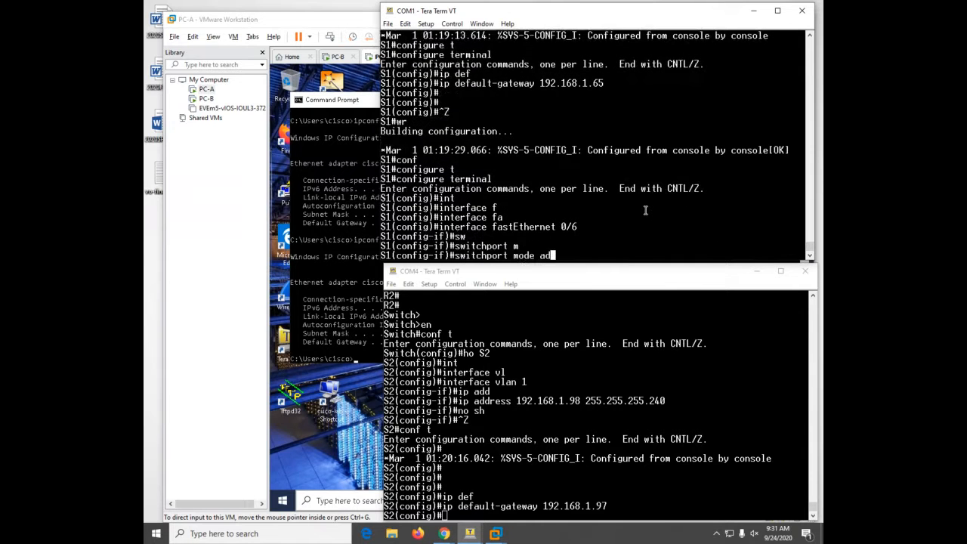
key(BackSpace)
key(BackSpace)
text(c)
key(Tab)
key(BackSpace)
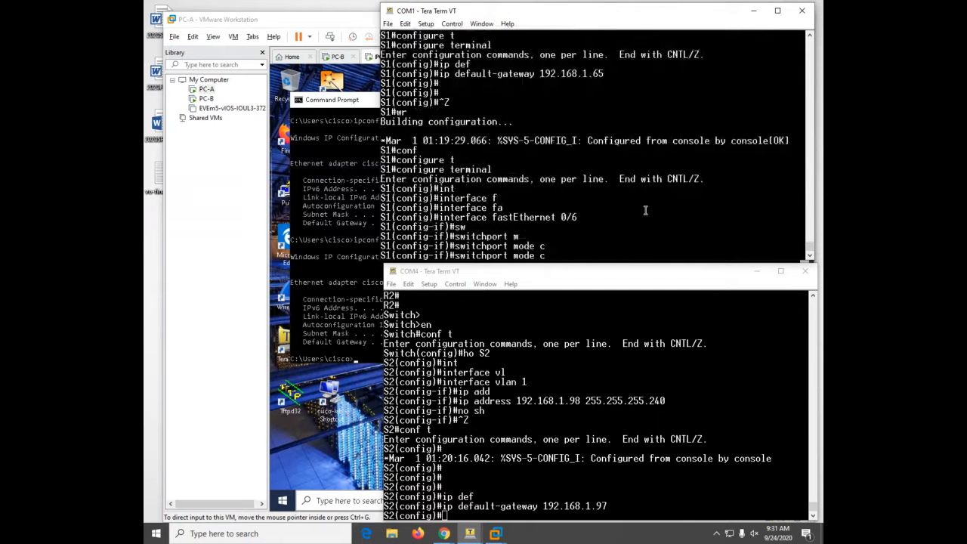
text(ac)
key(Tab)
key(Return)
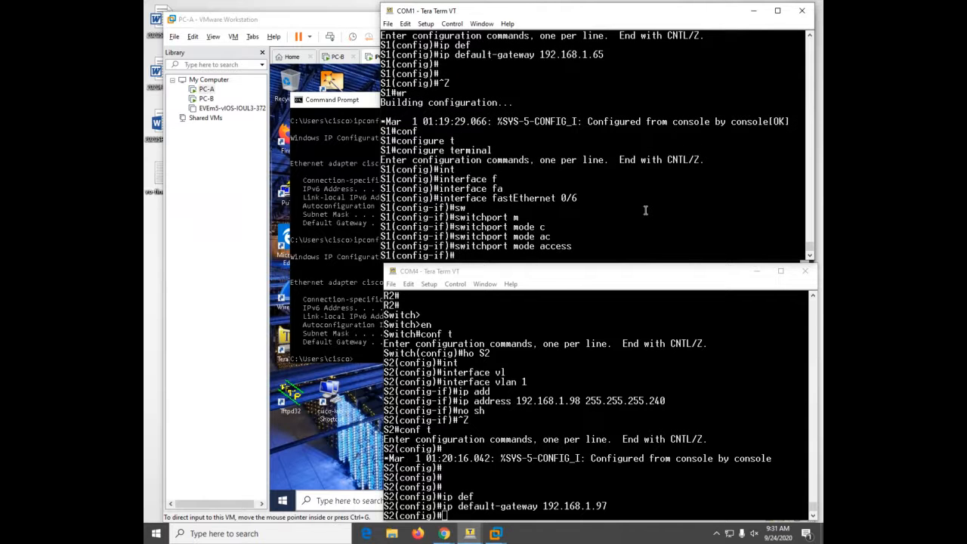
- Put Fa0/6 in access VLAN 100, exit configuration mode and run a show command
text(s)
key(Tab)
text(w)
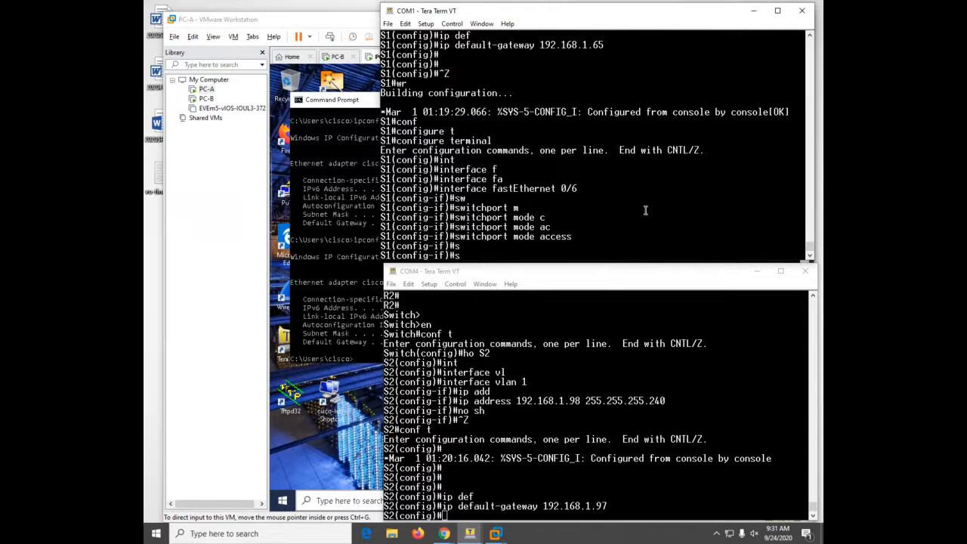
key(Tab)
text(ac)
key(Tab)
text(v)
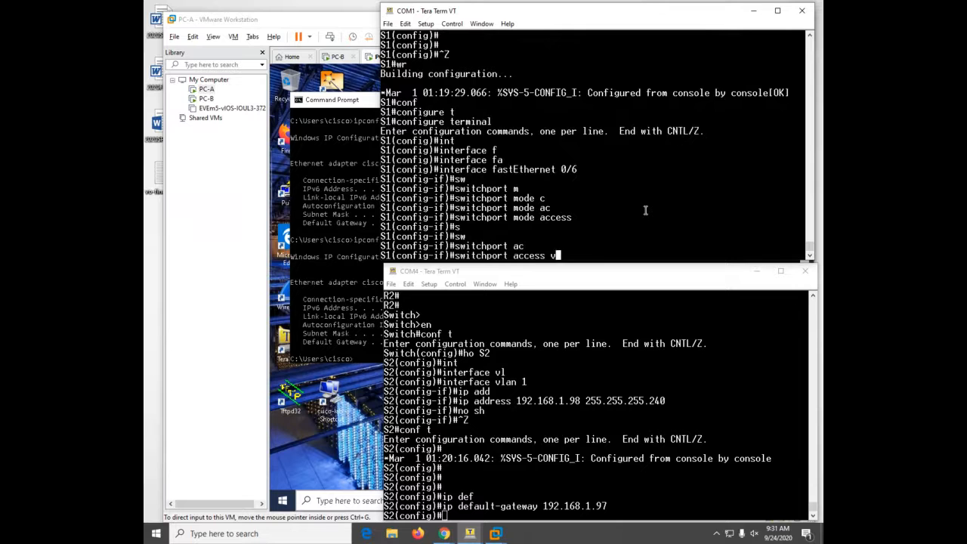
key(Tab)
text(100)
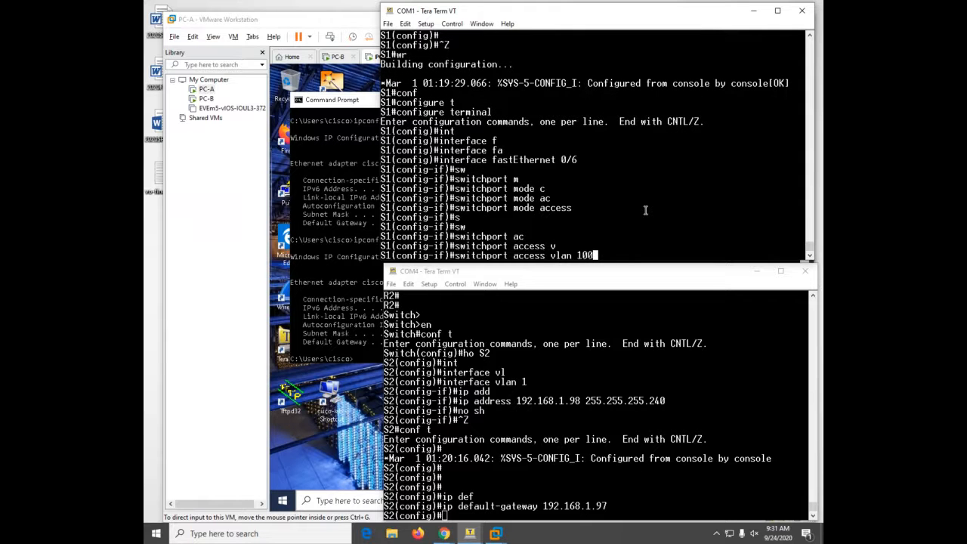
key(Return)
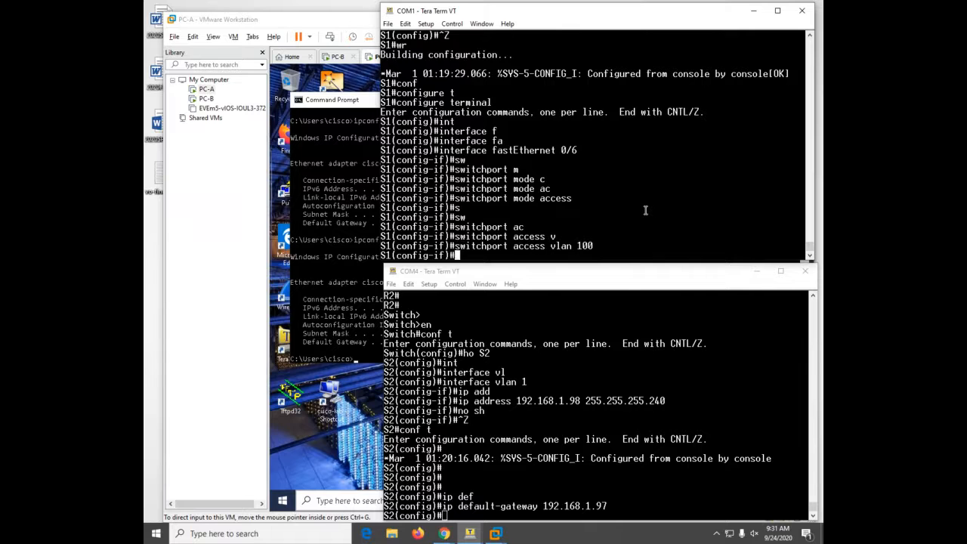
key(ctrl+z)
text(sh)
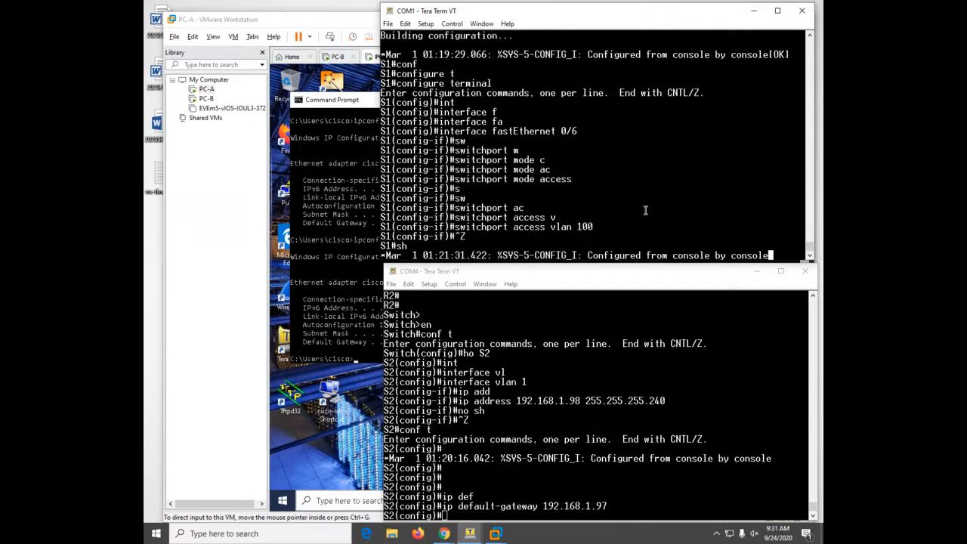
text(cl)
key(Return)
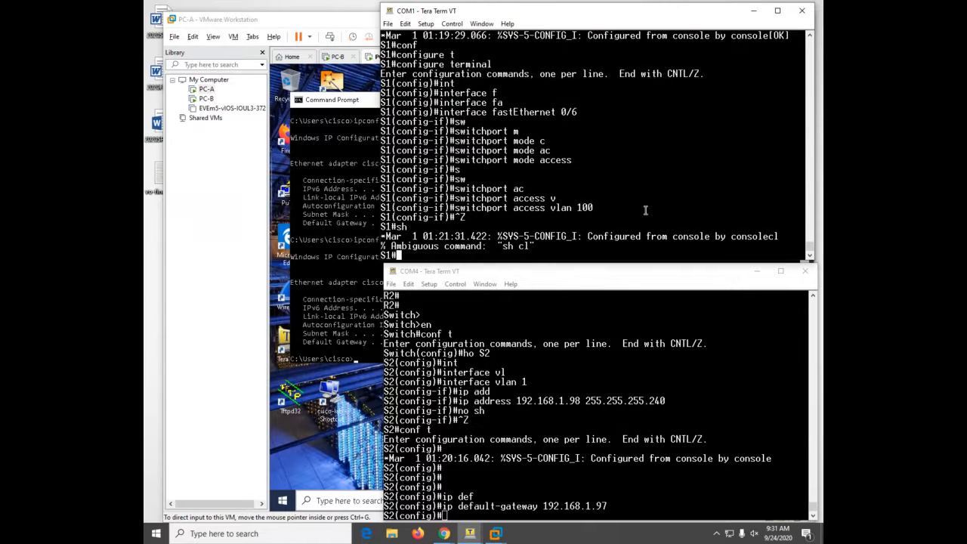
- Review S1's VLAN table and interface status to confirm Fa0/6 is in VLAN 100
text(sh vl)
key(Return)
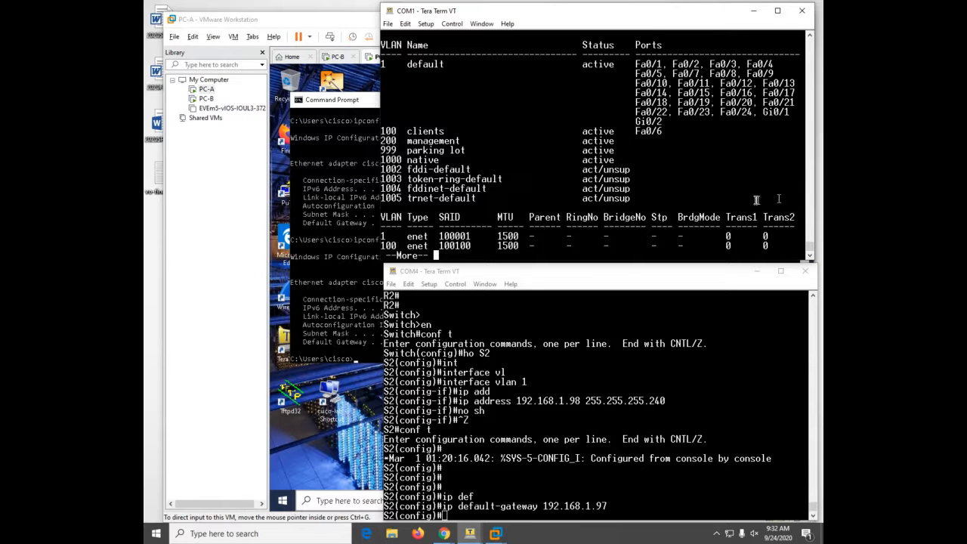
key(q)
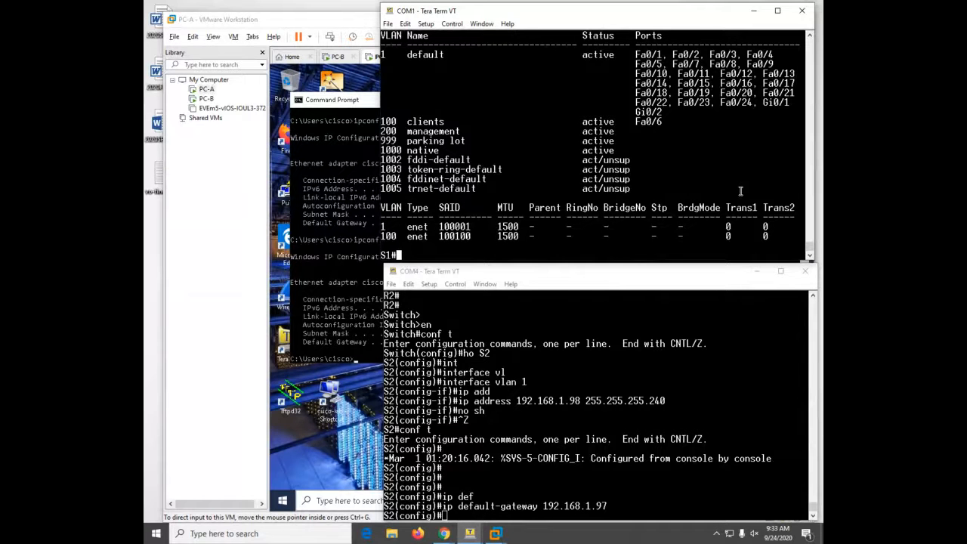
text(sh int statu)
key(Return)
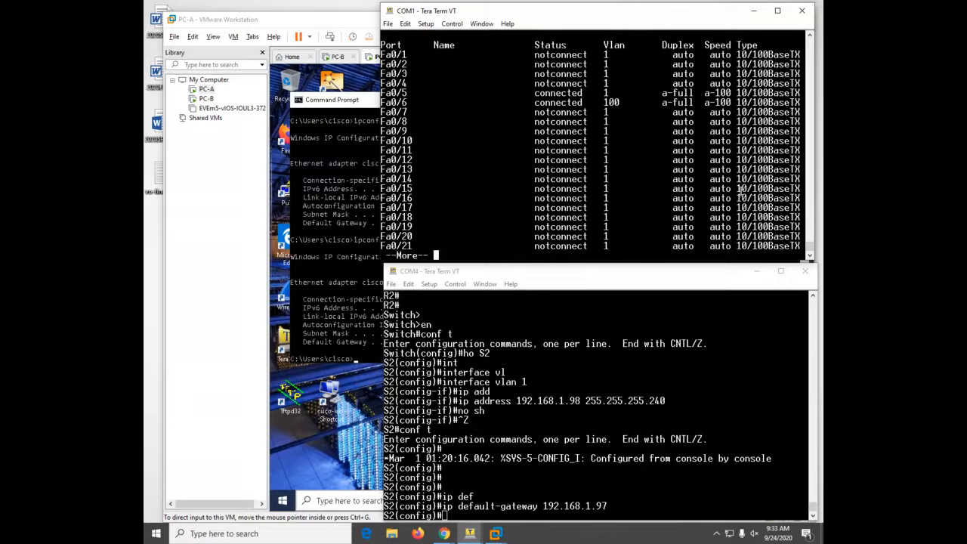
key(q)
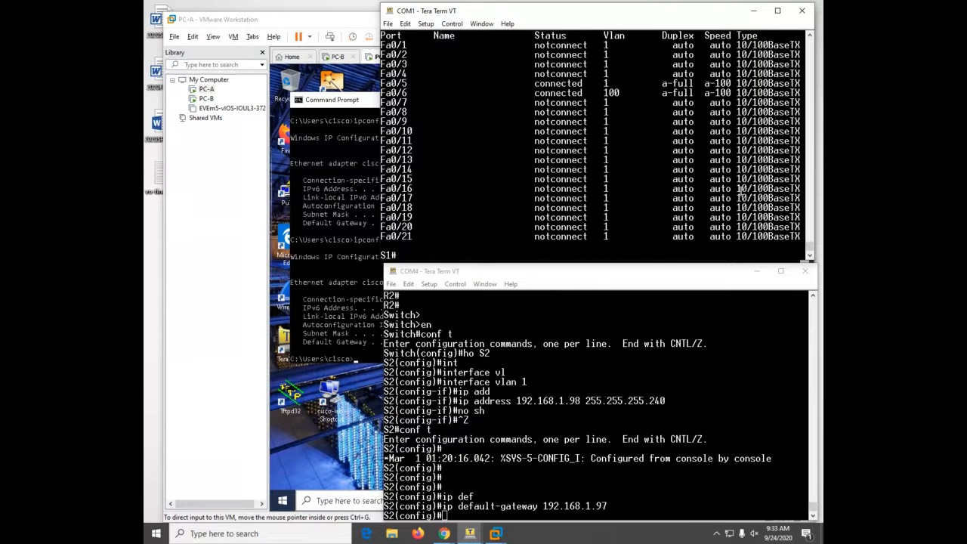
- Return S1 to global configuration mode with configure terminal
text(conf)
key(Tab)
text(t)
key(Tab)
key(Return)
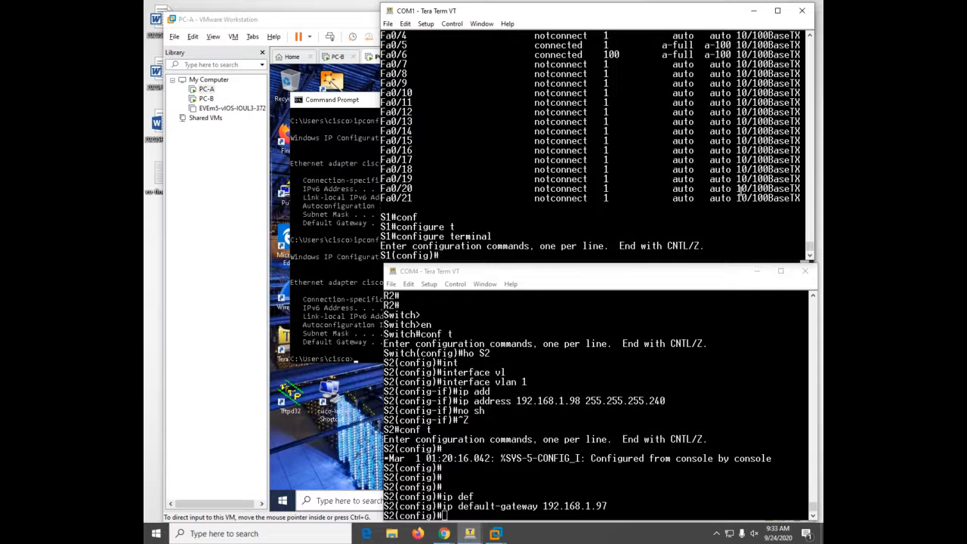
- Select interface FastEthernet 0/5 on S1
text(int)
key(Tab)
text(fa)
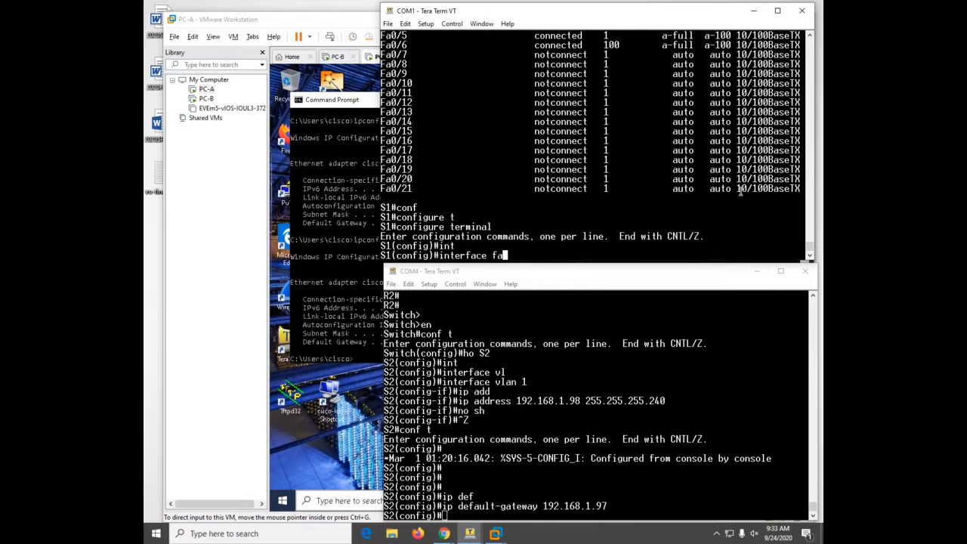
key(Tab)
text(0/5)
key(Return)
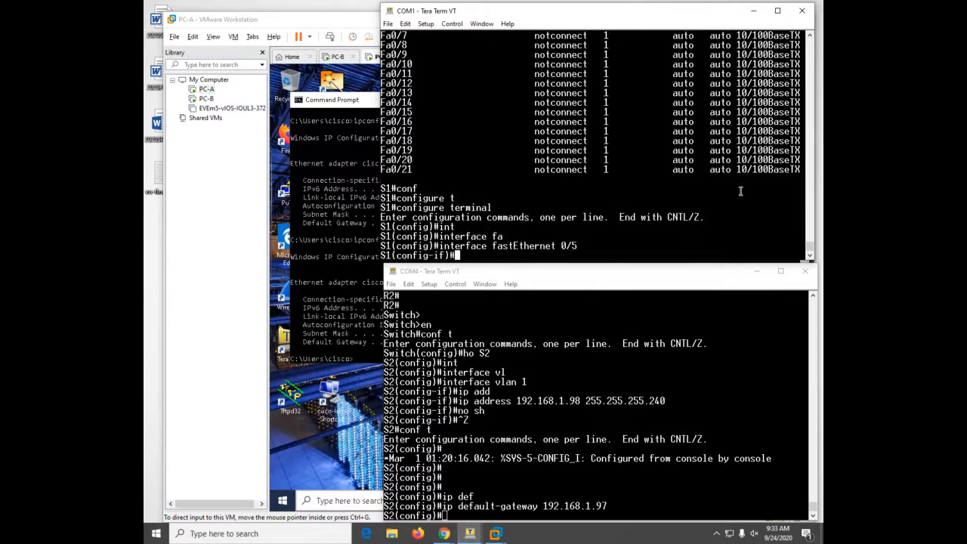
- Set Fa0/5 to switchport mode trunk and wait for the link to come back up
text(sw)
key(Tab)
text(mo)
key(Tab)
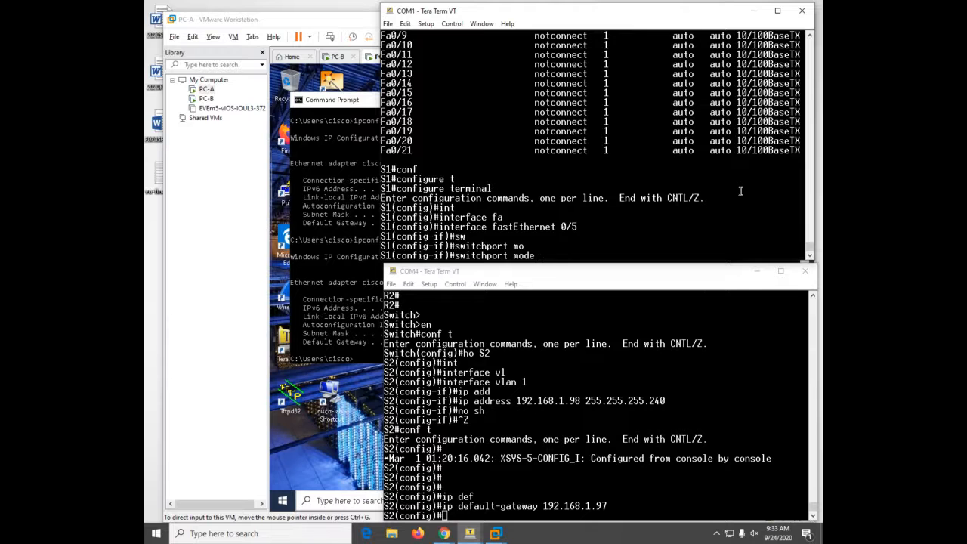
text(tr)
key(Tab)
key(Return)
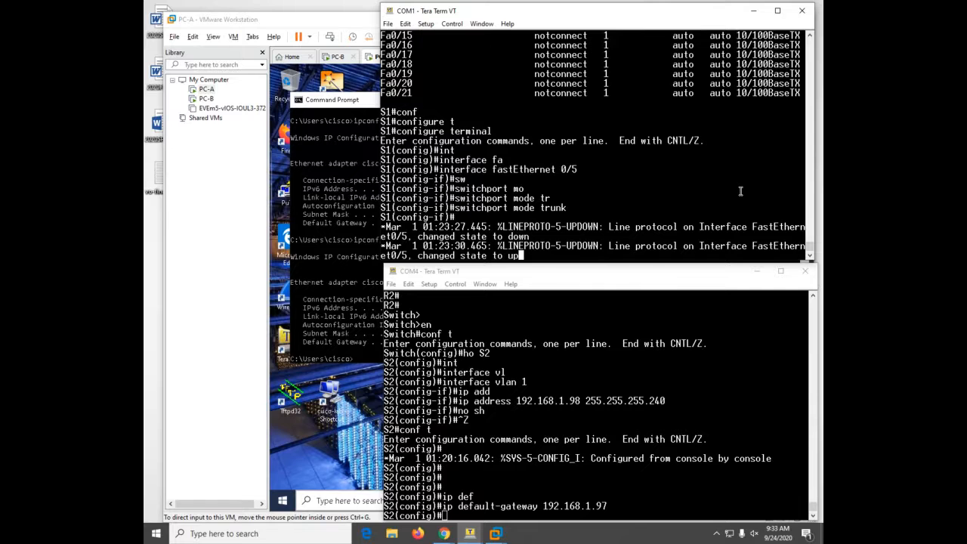
key(Return)
key(Return)
key(Return)
key(Return)
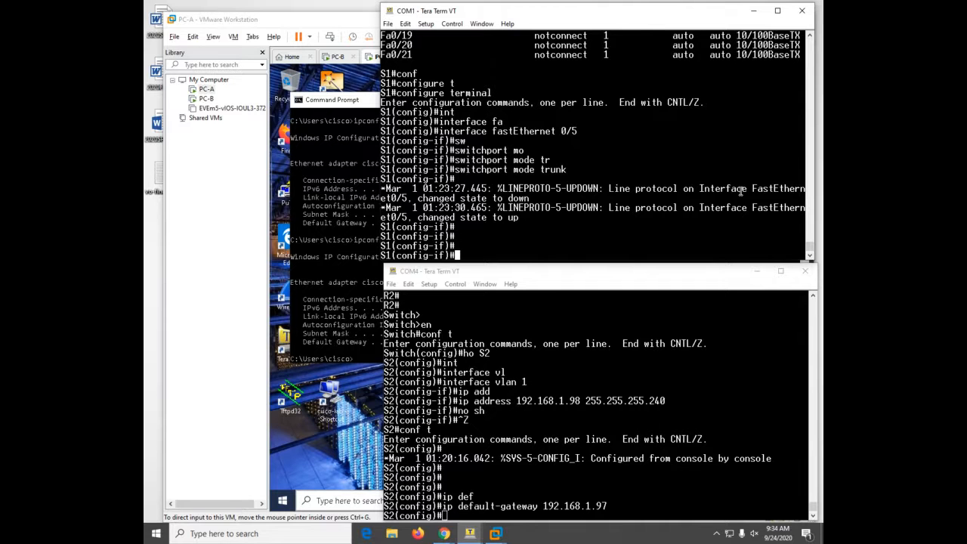
- Set the Fa0/5 trunk native VLAN to 1000
text(sw)
key(Tab)
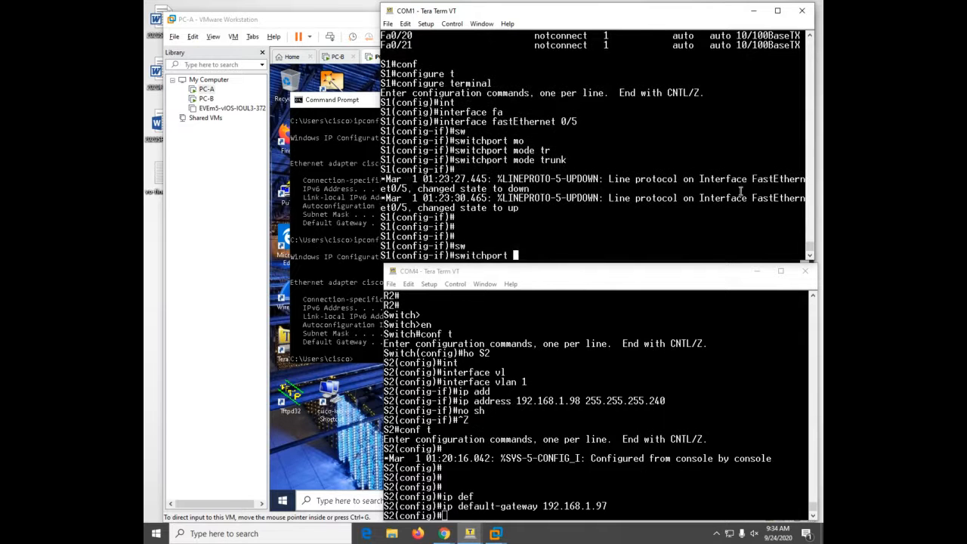
text(tr)
key(Tab)
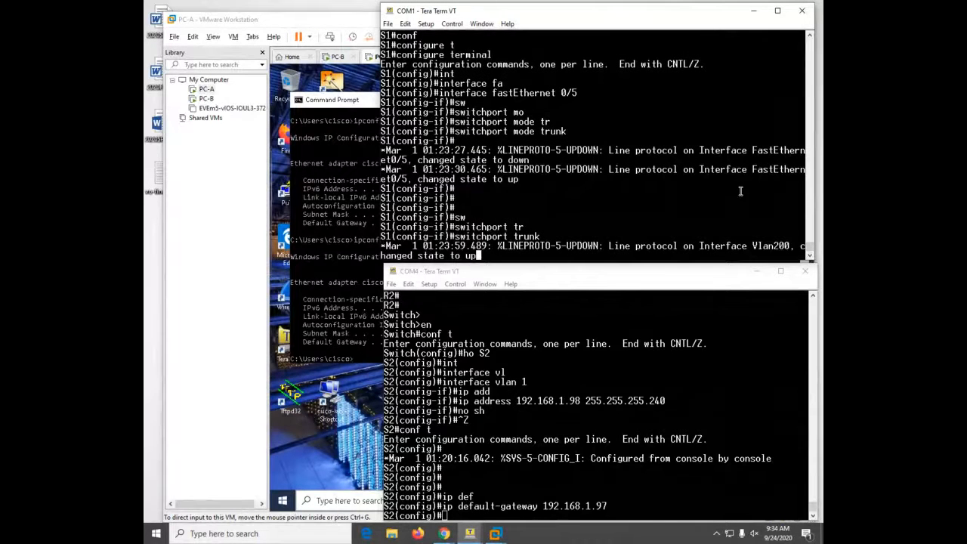
text(na)
key(Tab)
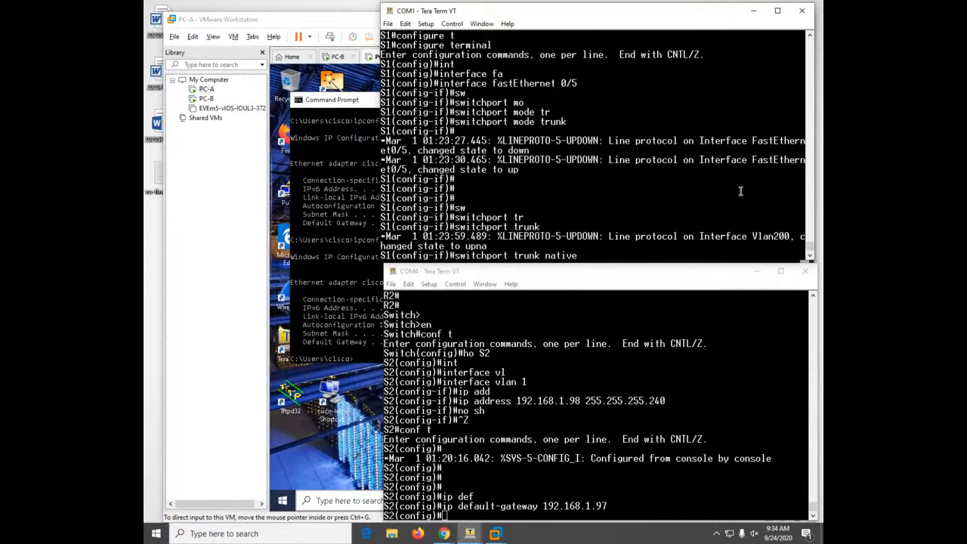
text(vl)
key(Tab)
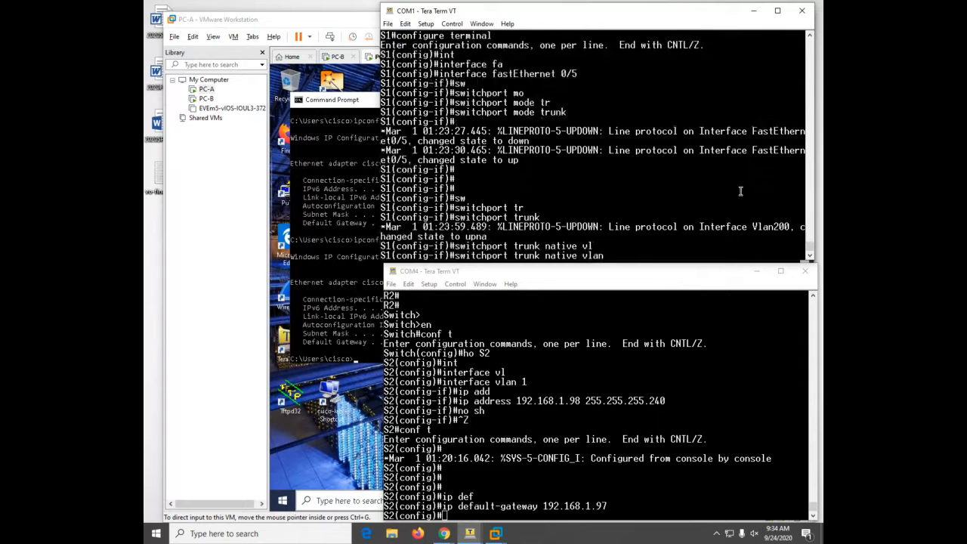
text(1000)
key(Return)
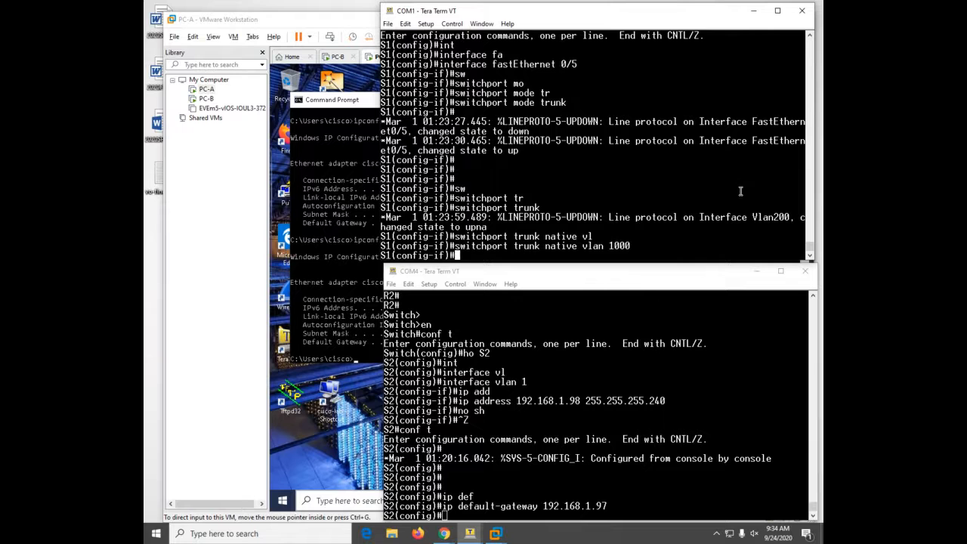
- Restrict the Fa0/5 trunk's allowed VLANs to 100,200,1000
text(sw)
key(Tab)
text(t)
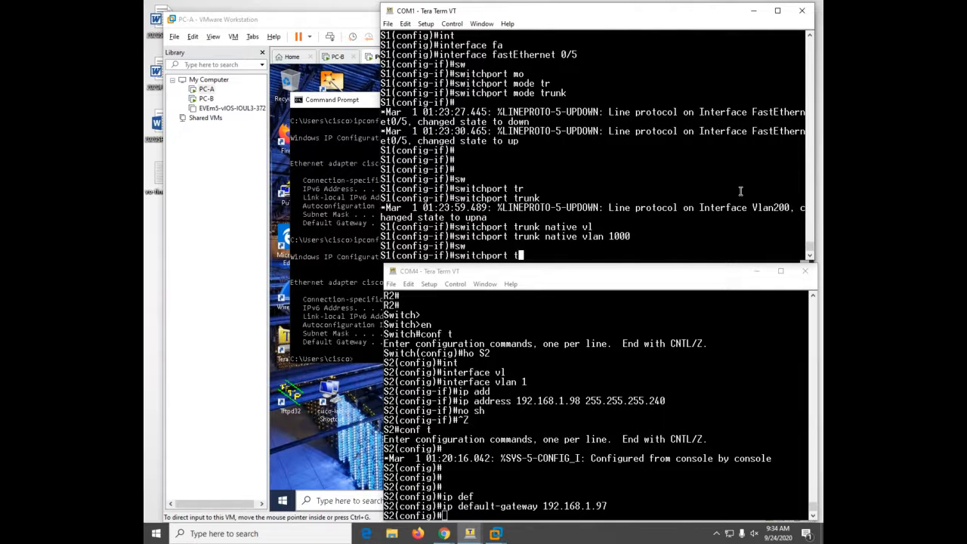
text(r)
key(Tab)
text(a)
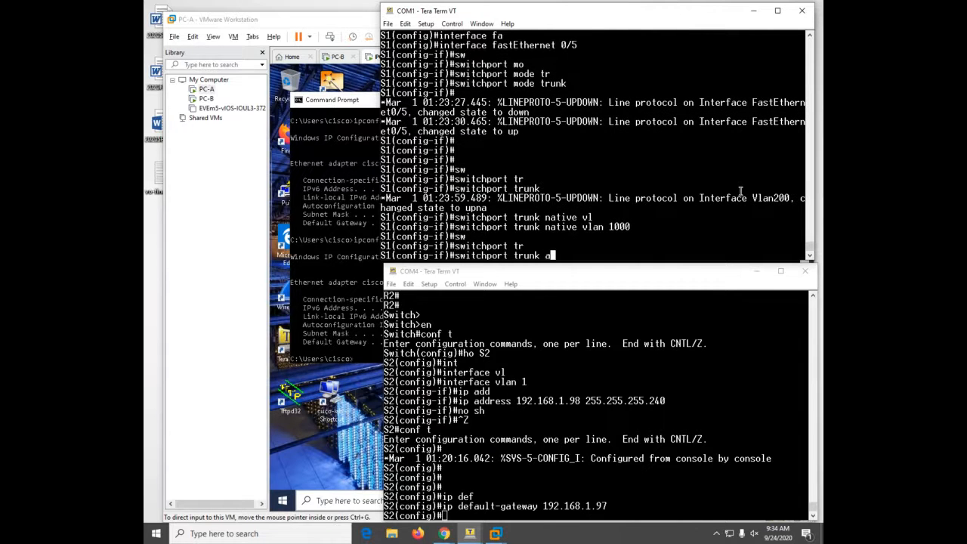
text(l)
key(Tab)
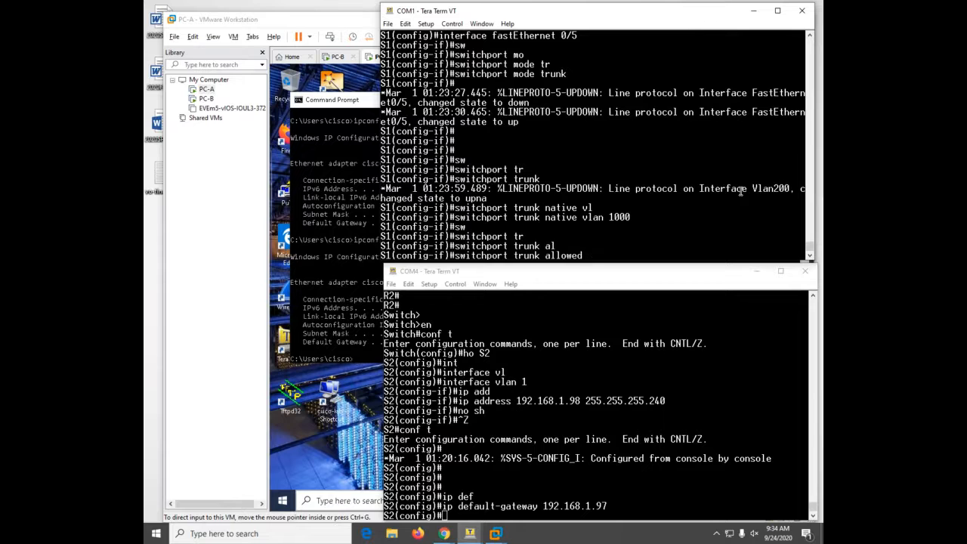
text(vl)
key(Tab)
text(10)
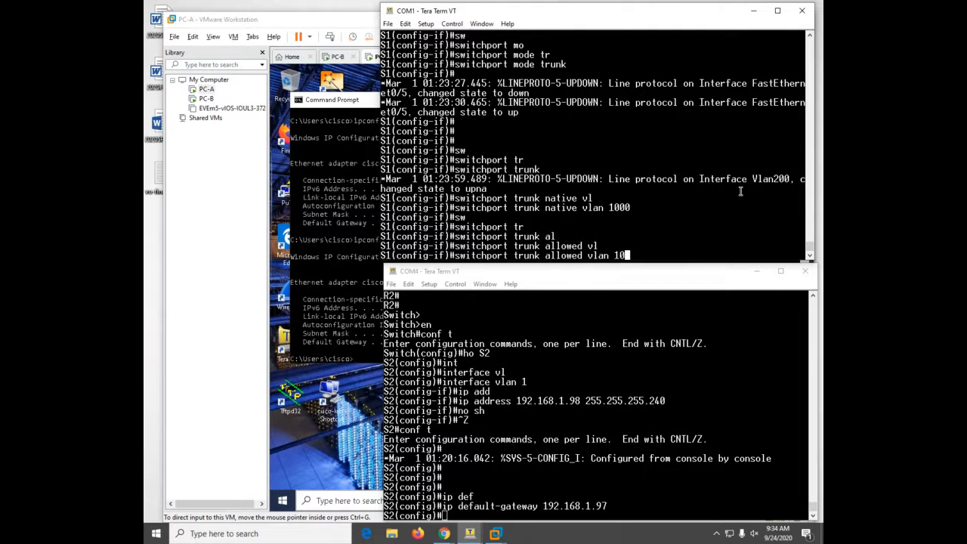
text(0,200,1000)
key(Return)
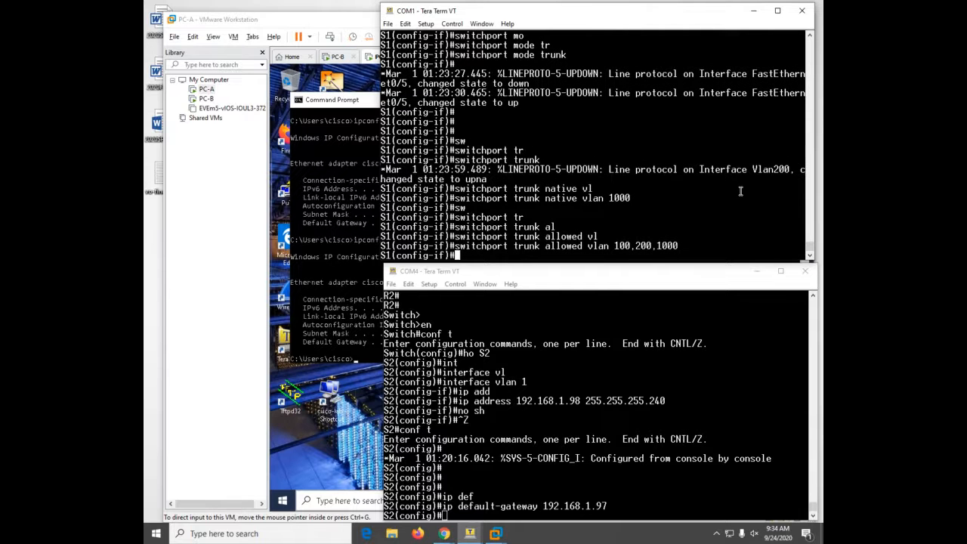
- Exit configuration mode and save S1's configuration with wr
key(ctrl+z)
text(wr)
key(Return)
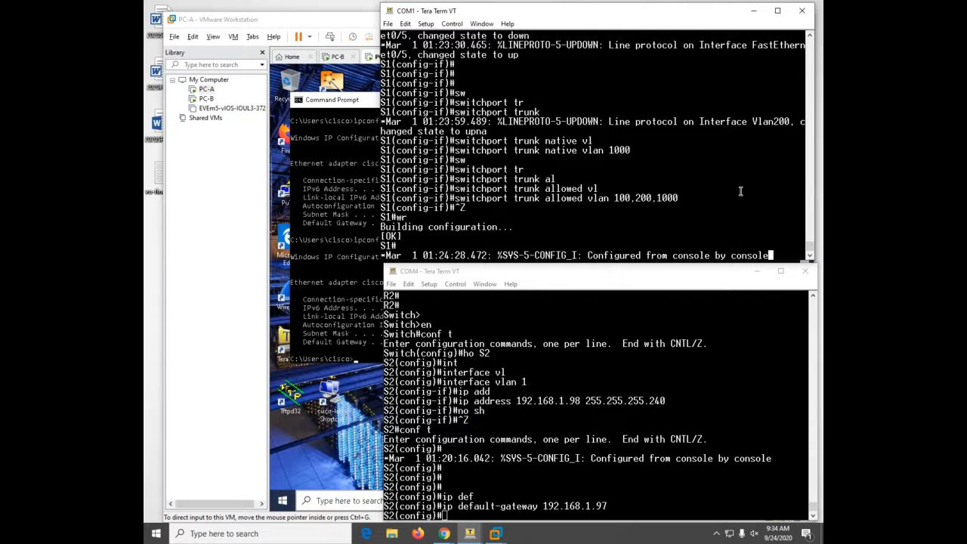
key(Return)
key(Return)
key(Return)
key(Return)
key(Return)
key(Return)
key(Return)
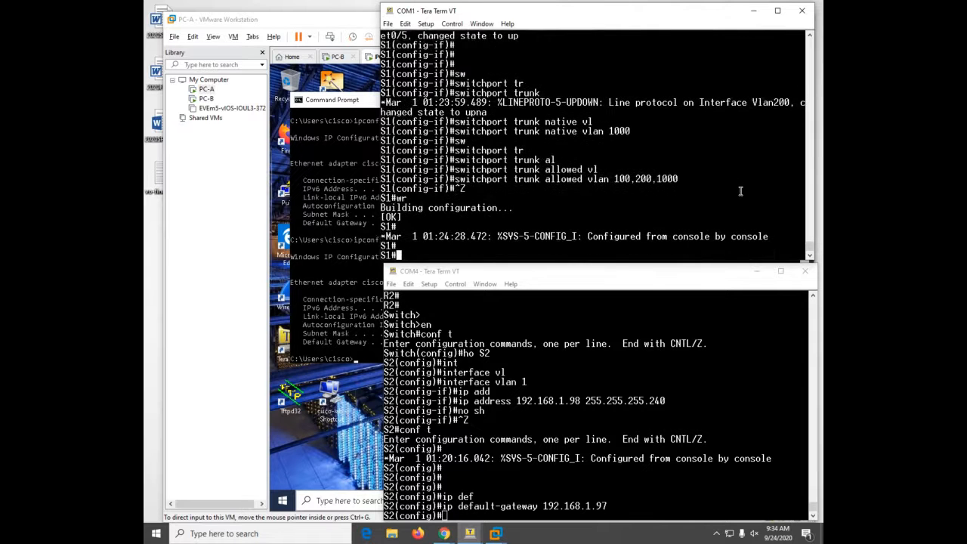
- Show S1's trunk table, confirming Fa0/5 trunking with native VLAN 1000
text(sh)
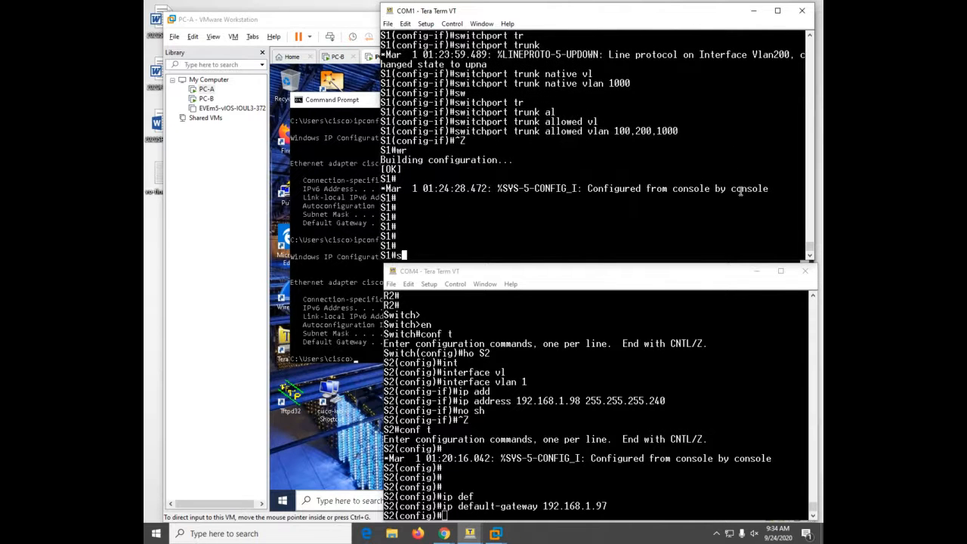
key(Tab)
key(Tab)
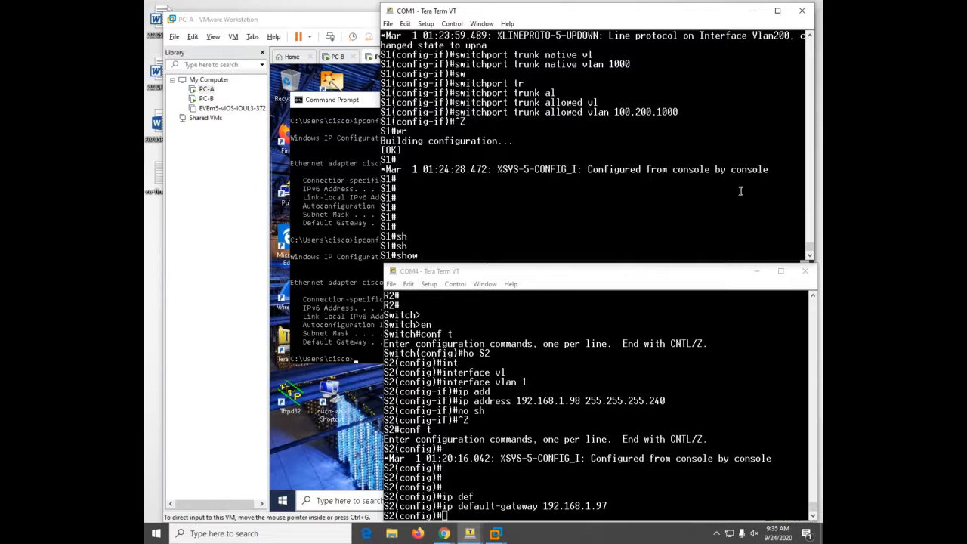
text(int)
key(Tab)
text(tr)
key(Tab)
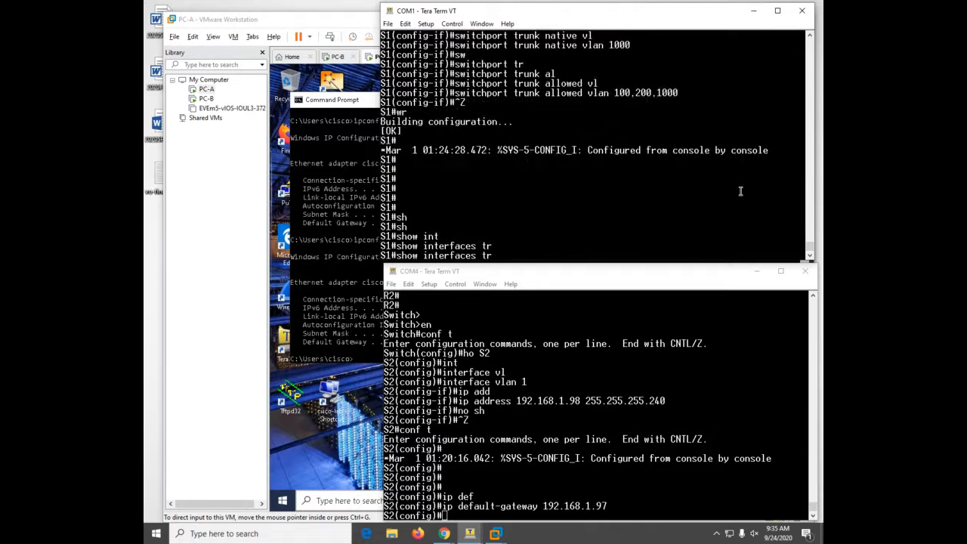
text(u)
key(Tab)
key(Return)
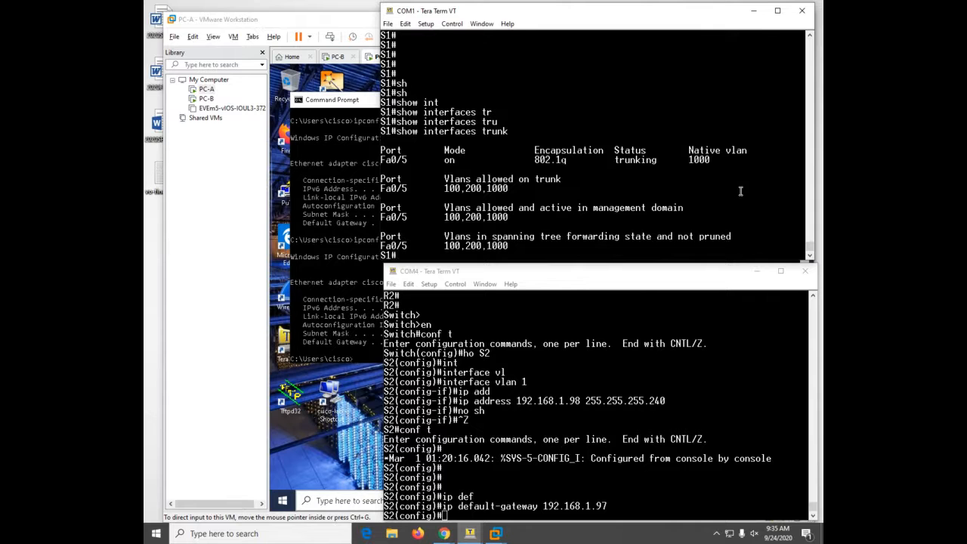
- Show S1's interface status, listing Fa0/5 as trunk and Fa0/6 in VLAN 100
text(sh)
key(Tab)
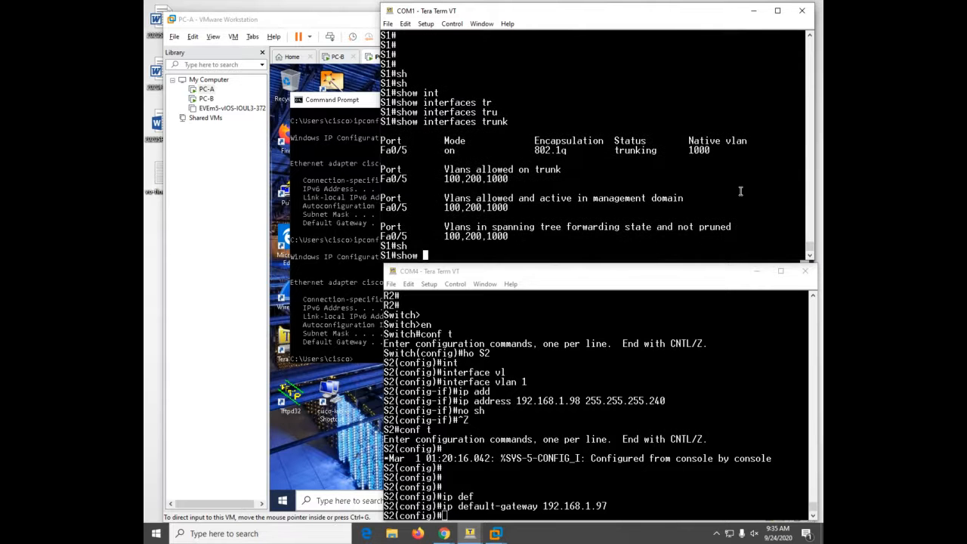
text(int)
key(Tab)
text(statu)
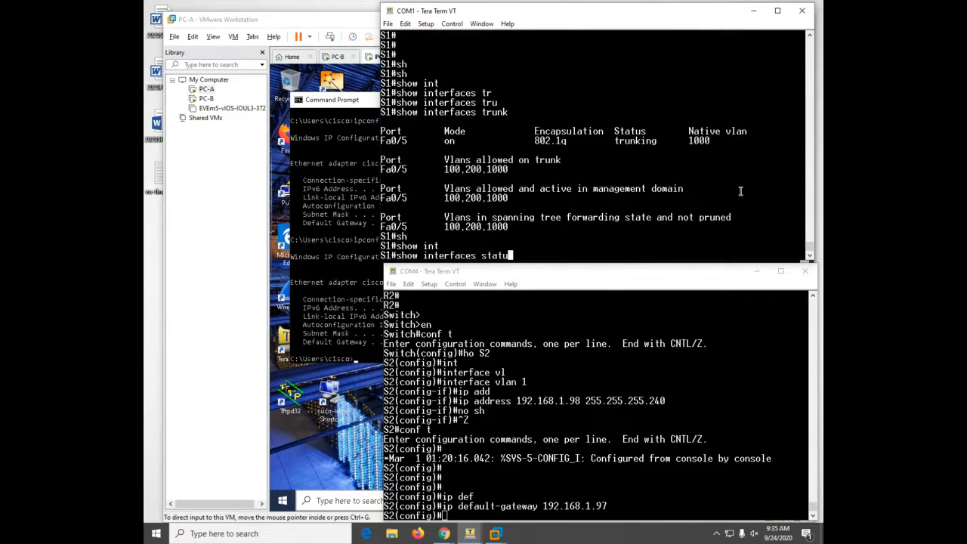
key(Tab)
key(Return)
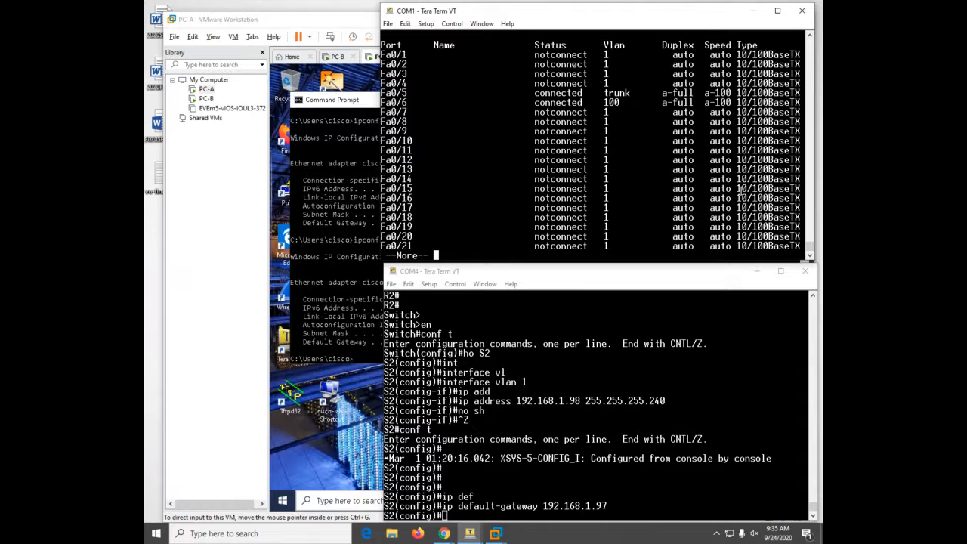
- Check PC-B's VM, still on a 169.254 address, then restore the COM1 and COM4 consoles
click(326, 257)
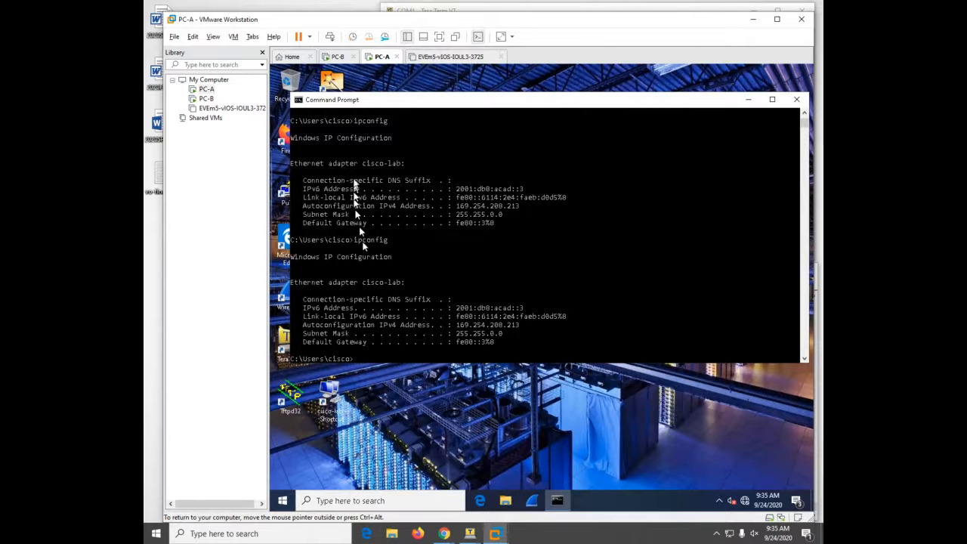
click(340, 57)
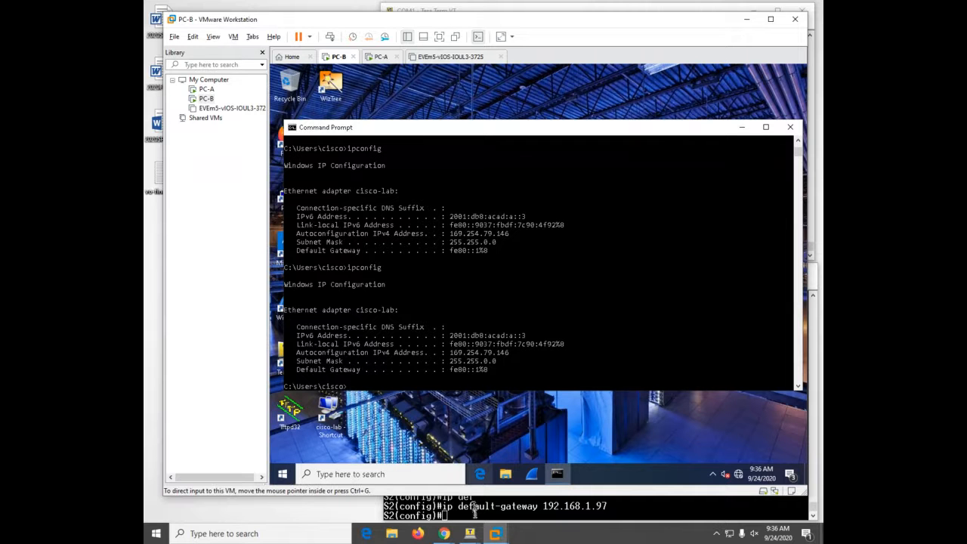
click(471, 535)
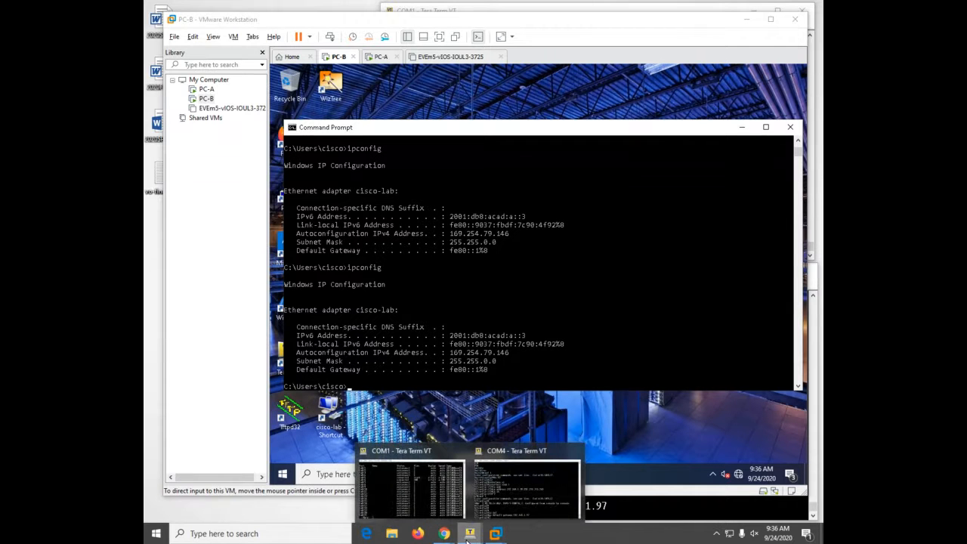
click(440, 497)
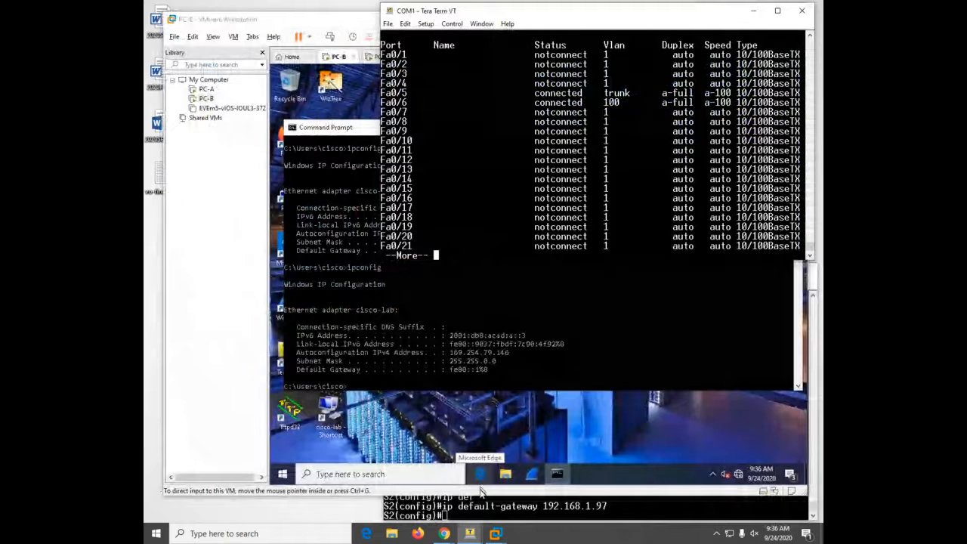
click(471, 535)
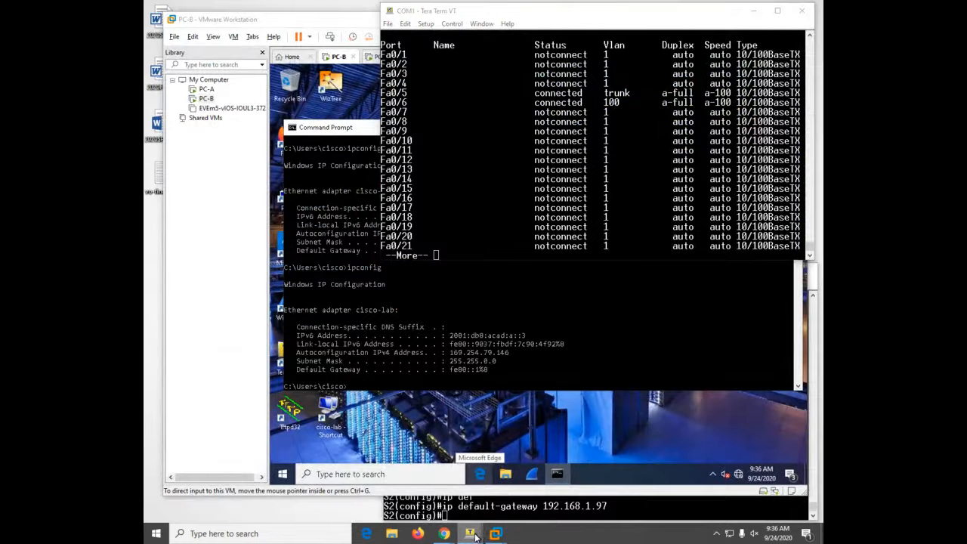
click(495, 506)
- Focus the COM1 console and quit the paged --More-- output
click(566, 176)
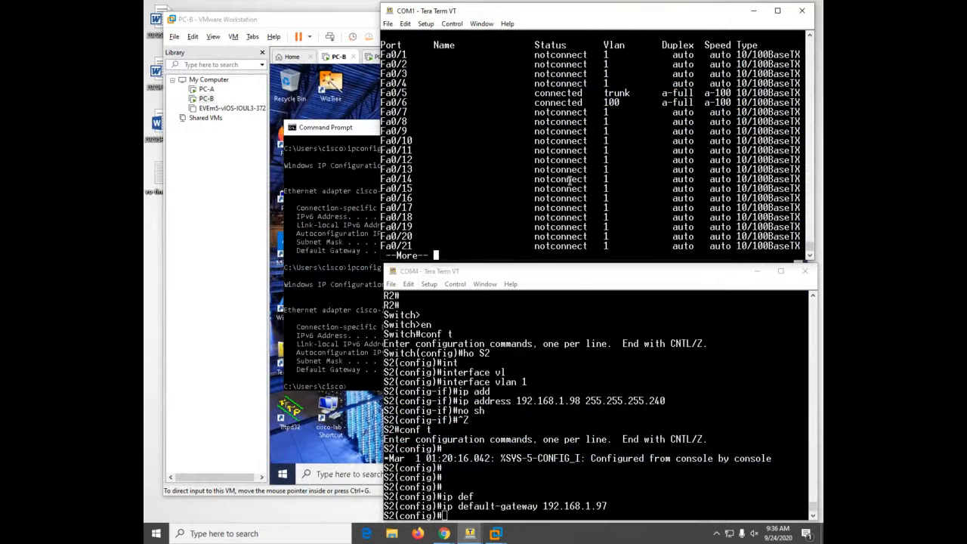
key(q)
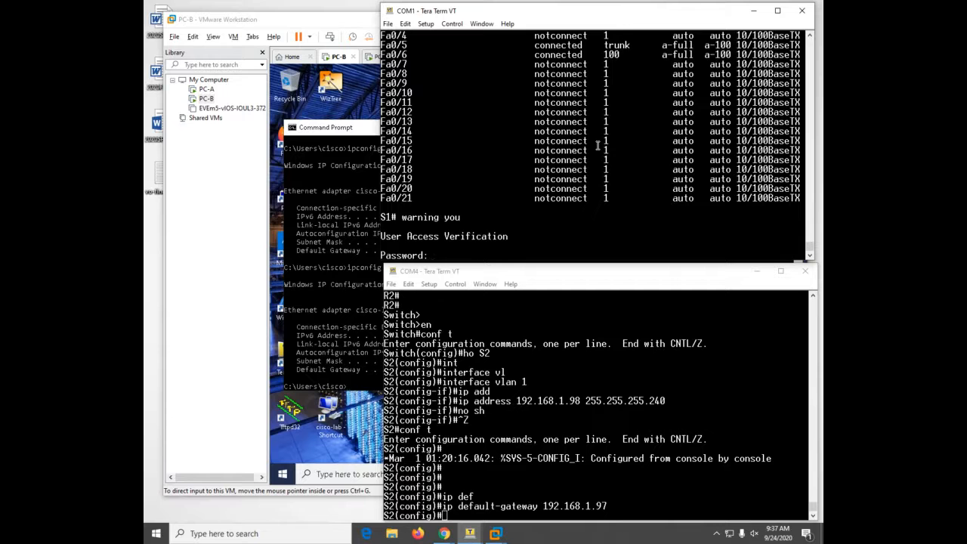
- Log in to R1 and put both R1 and R2 into privileged EXEC mode
key(Return)
text(en)
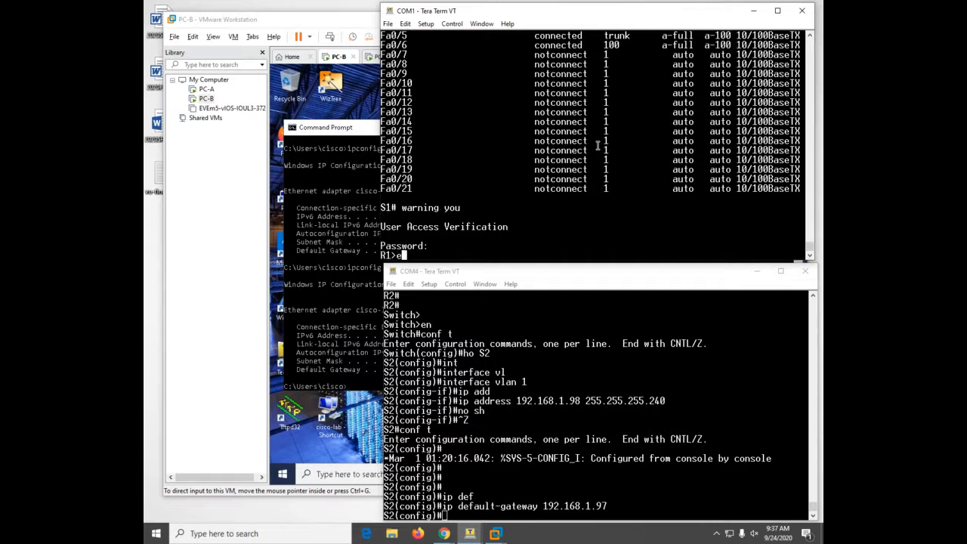
key(Return)
key(Return)
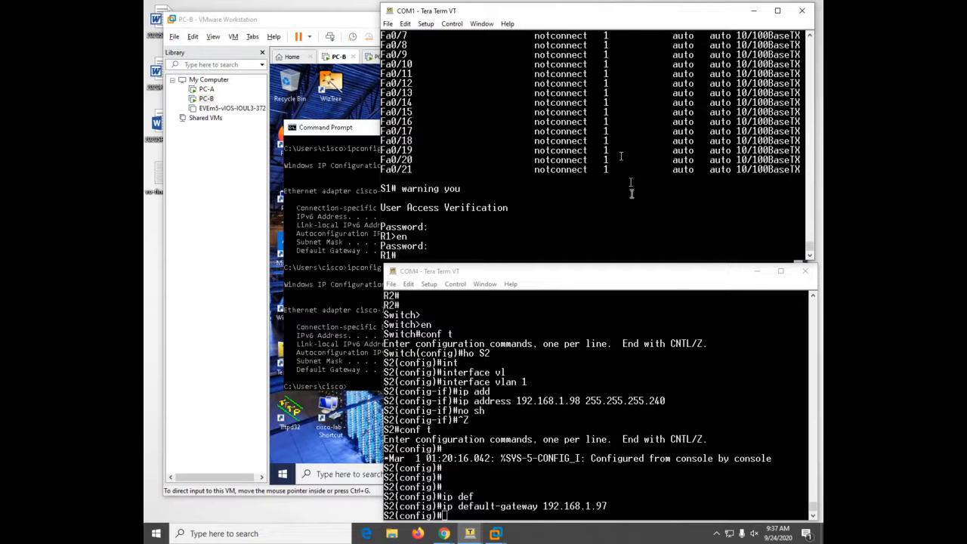
click(629, 370)
key(Return)
key(Return)
key(Return)
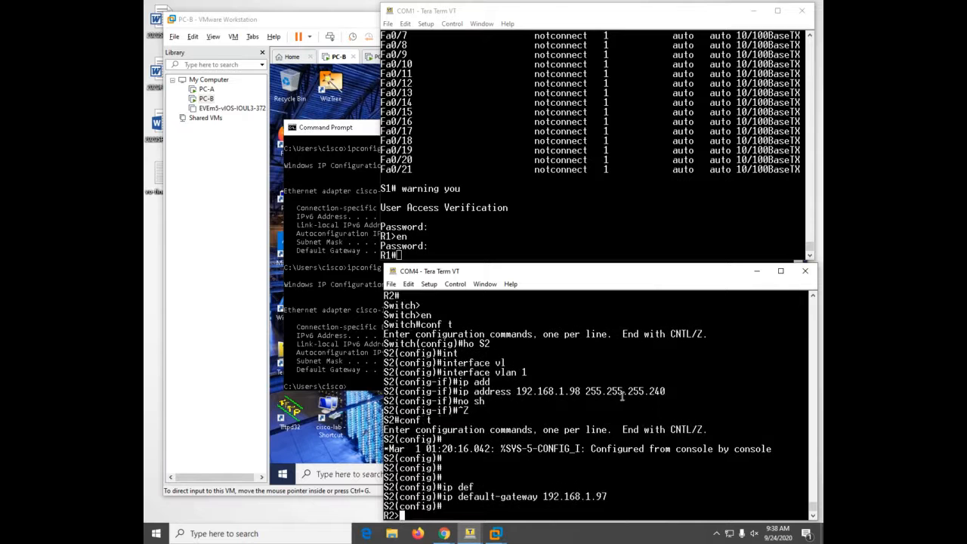
text(en)
key(Return)
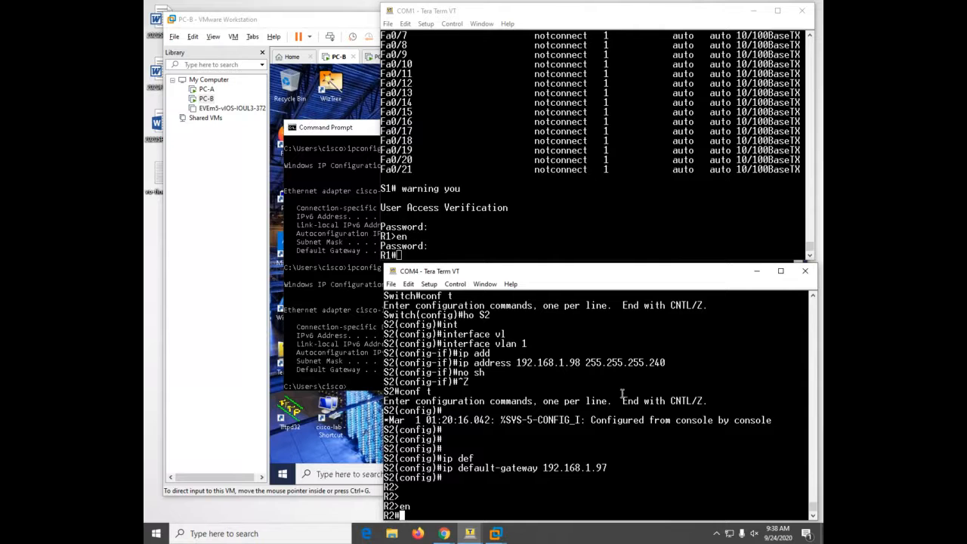
- Enter R1's global configuration mode, retrying after a mistyped 'aconf t'
click(615, 194)
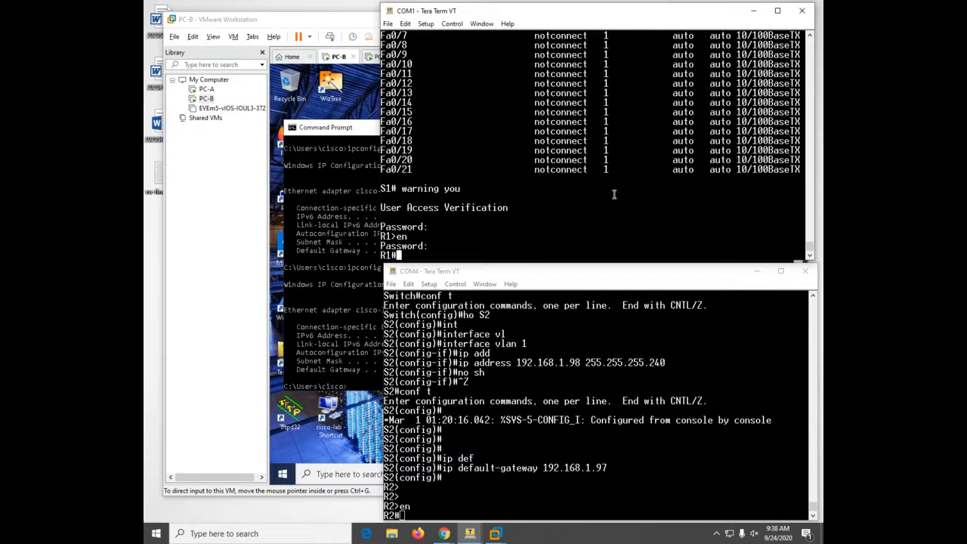
text(aconf)
key(Tab)
text(t)
key(Tab)
key(Return)
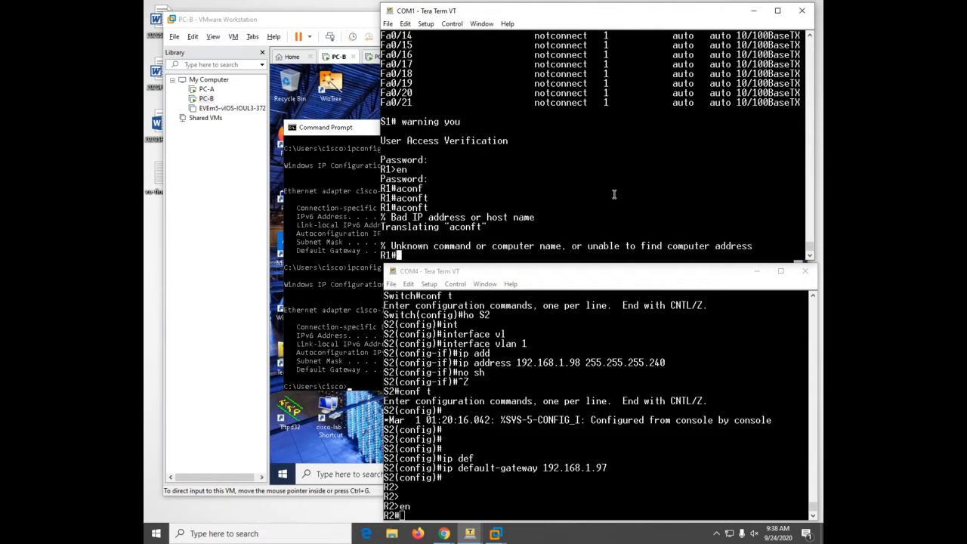
text(conf)
key(Tab)
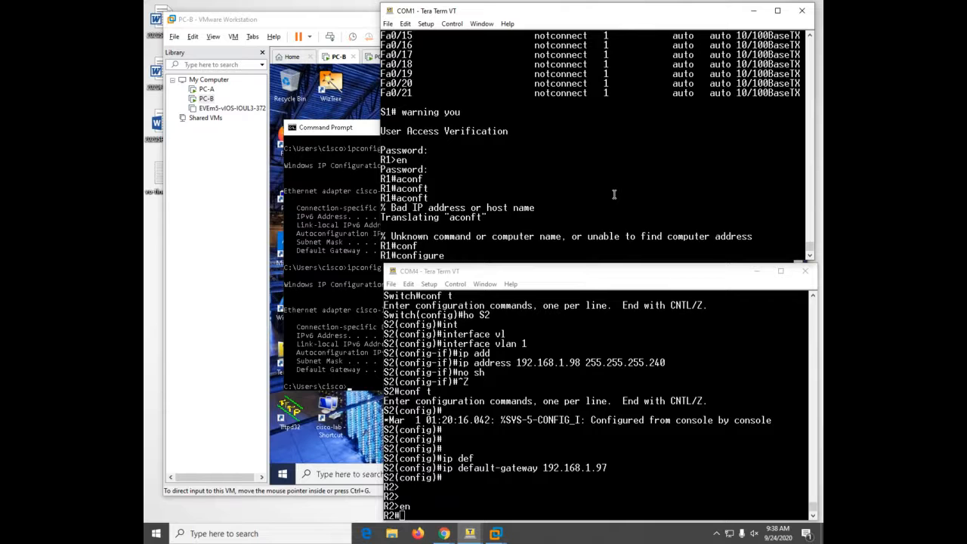
text(t)
key(Return)
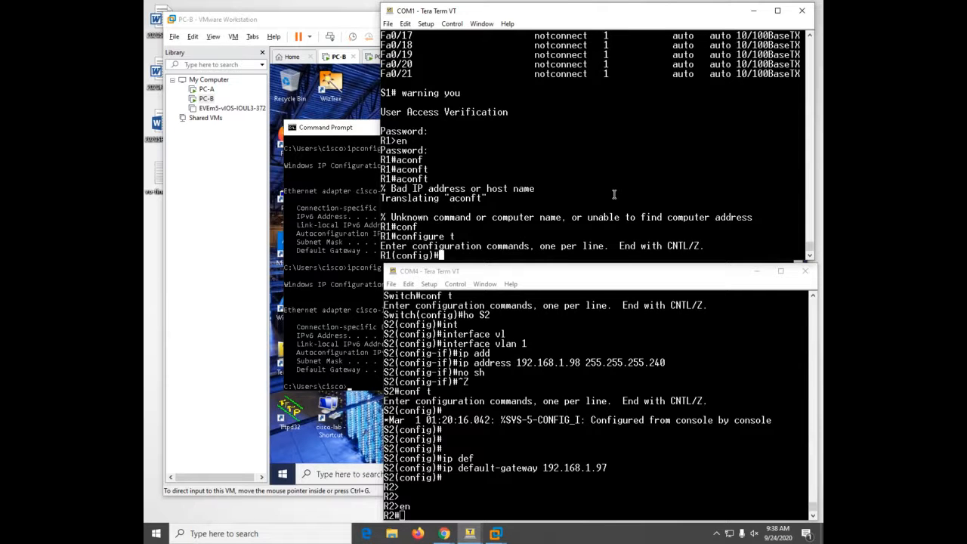
- Exclude 192.168.1.1 through 192.168.1.5 from DHCP on R1
text(ip dh)
key(Tab)
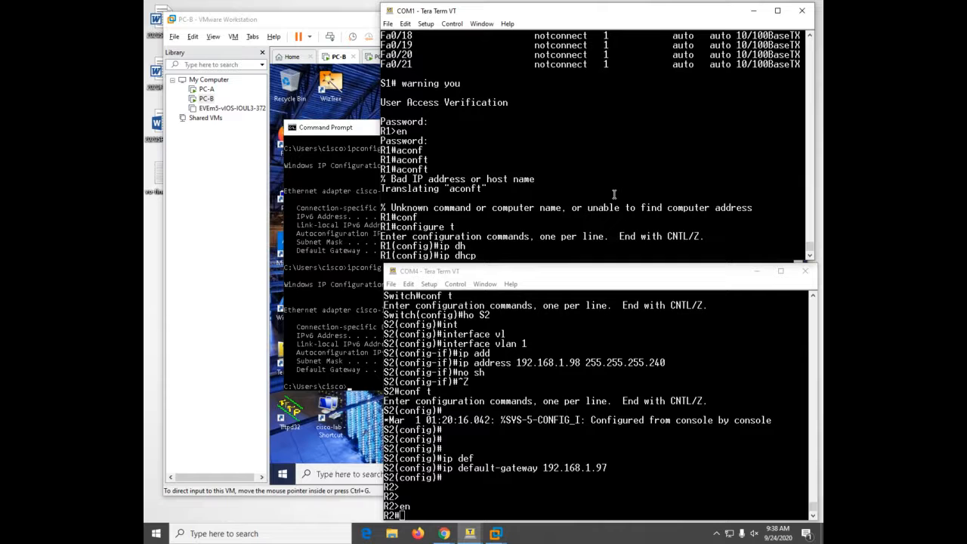
text(ex)
key(Tab)
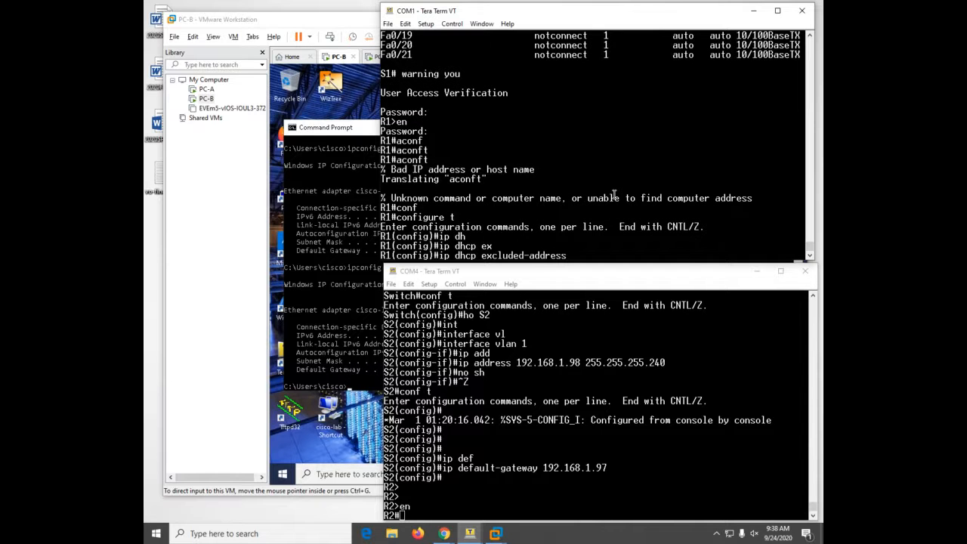
text(192.168.1.1 192.168)
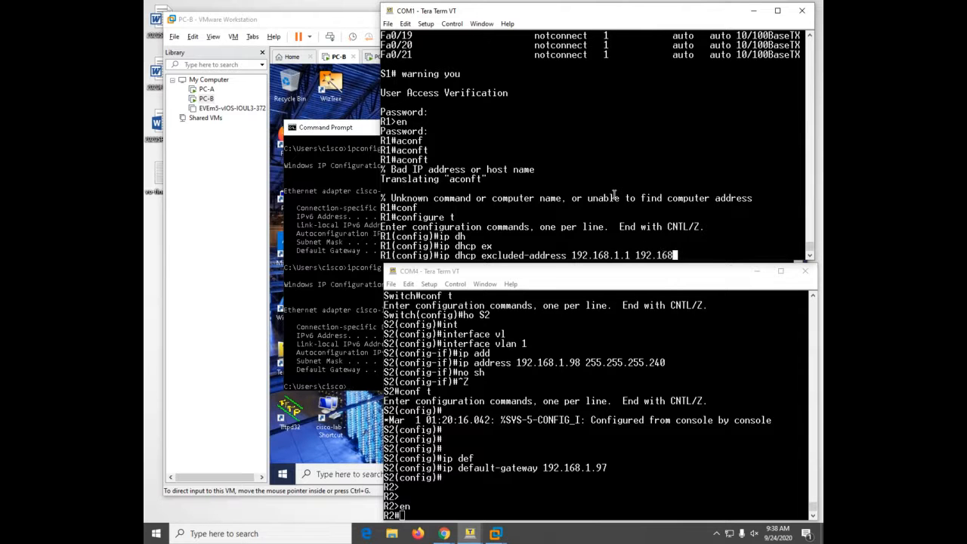
text(.1.5)
key(Return)
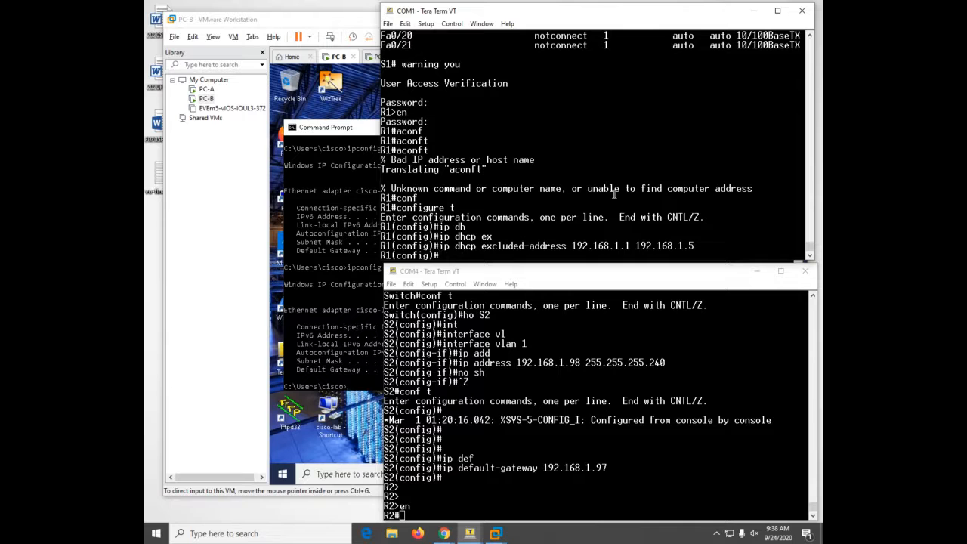
- Create DHCP pool R1-cleint-LAN and enter its configuration mode
text(ip dhcp pool R1-cleint-l)
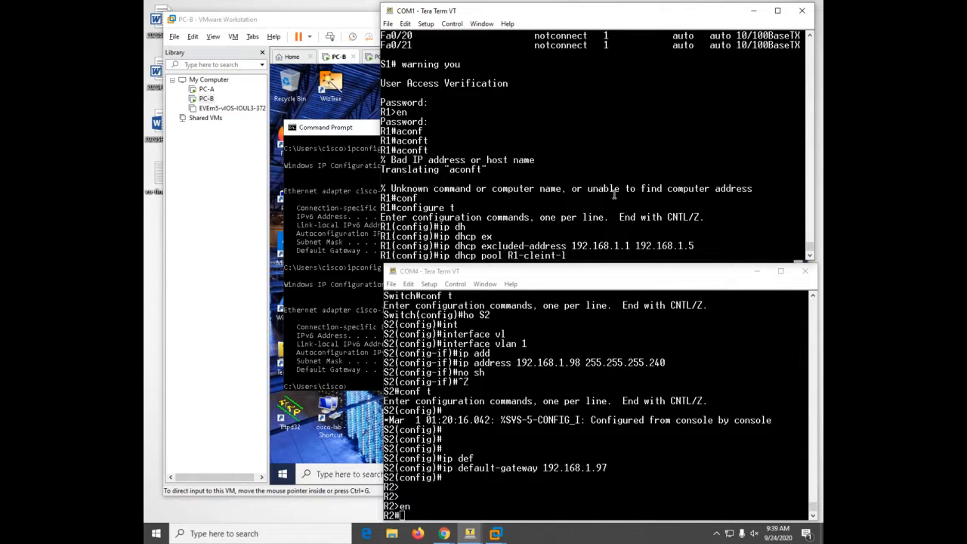
key(BackSpace)
text(LAN)
key(Return)
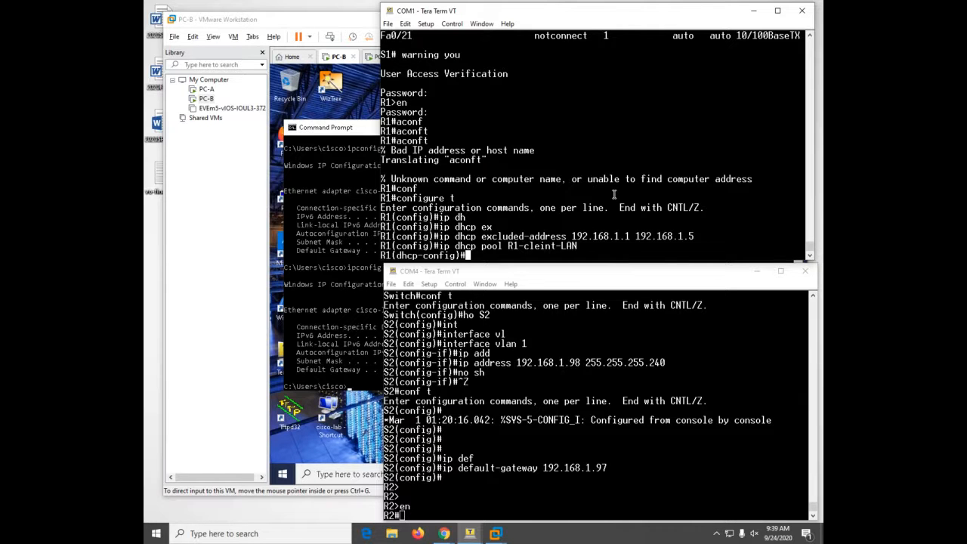
- Give the R1-cleint-LAN pool network 192.168.1.0 255.255.255.192 and domain name tccd.edu
text(net)
key(Tab)
text(w)
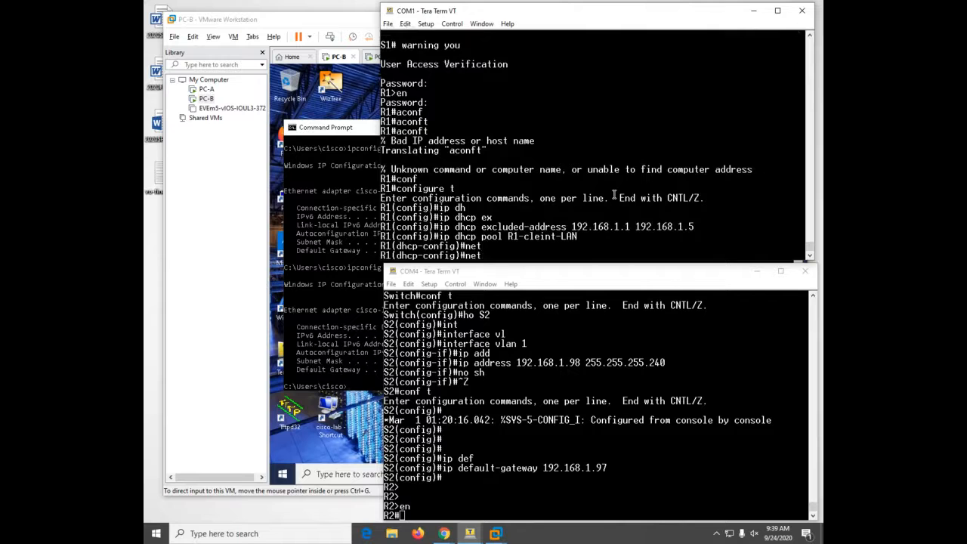
key(Tab)
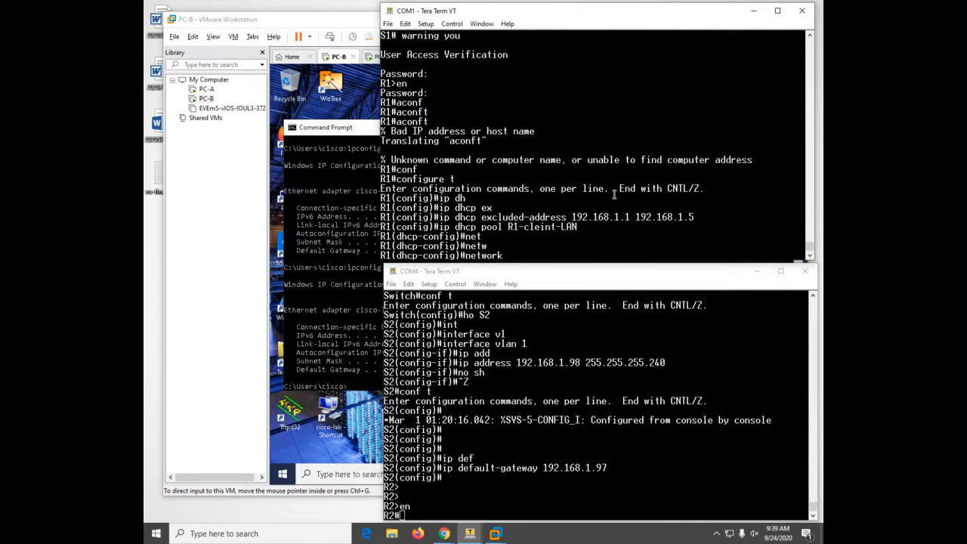
text(192.168.1.0 255.255.255.192)
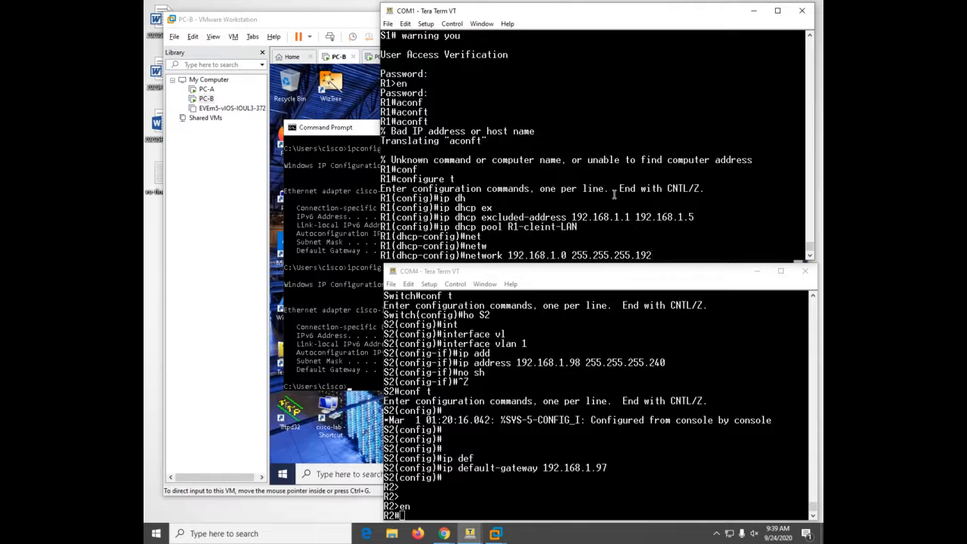
key(Return)
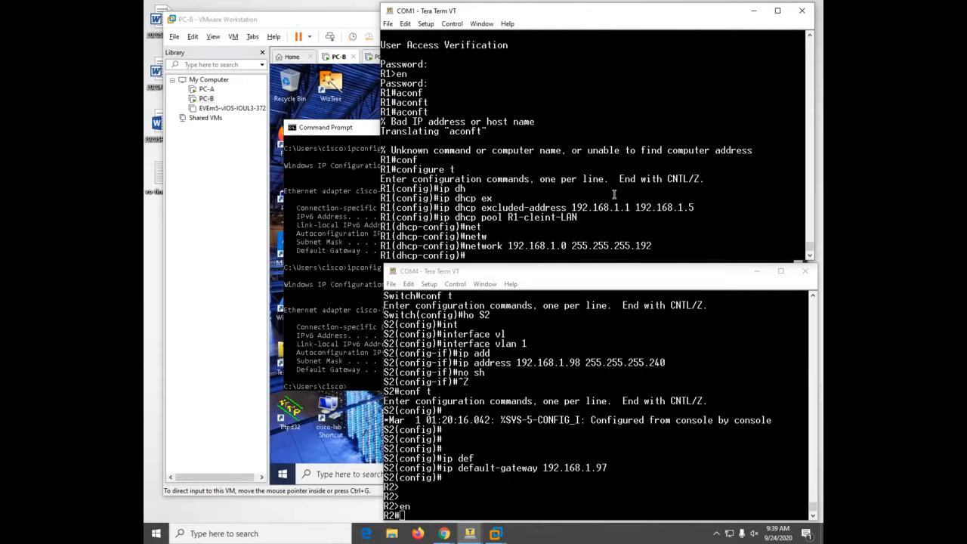
text(do)
key(Tab)
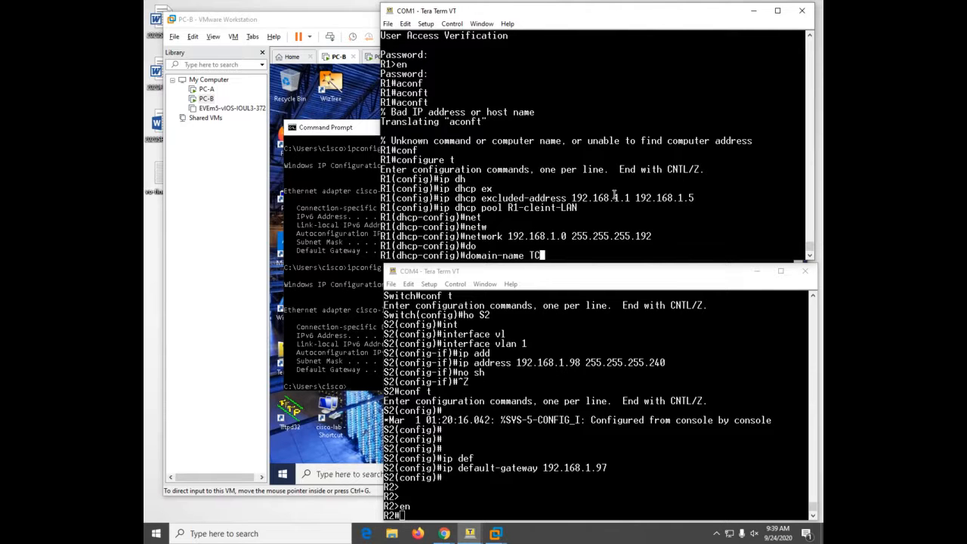
key(BackSpace)
key(BackSpace)
text(tccd.edu)
key(Return)
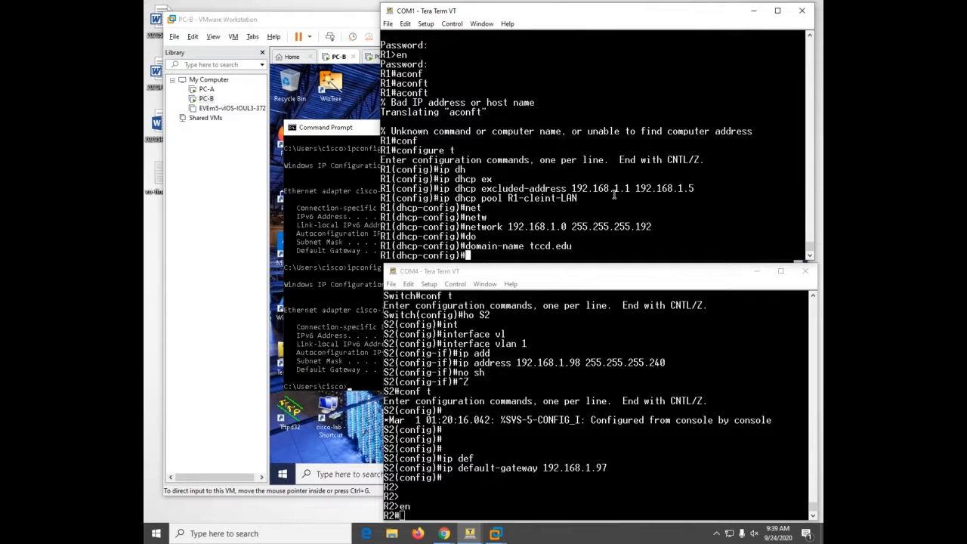
- Set the pool's gateway 192.168.1.1, DNS 9.9.9.9 and lease 2 12 30, then exit configuration mode
text(def)
key(Tab)
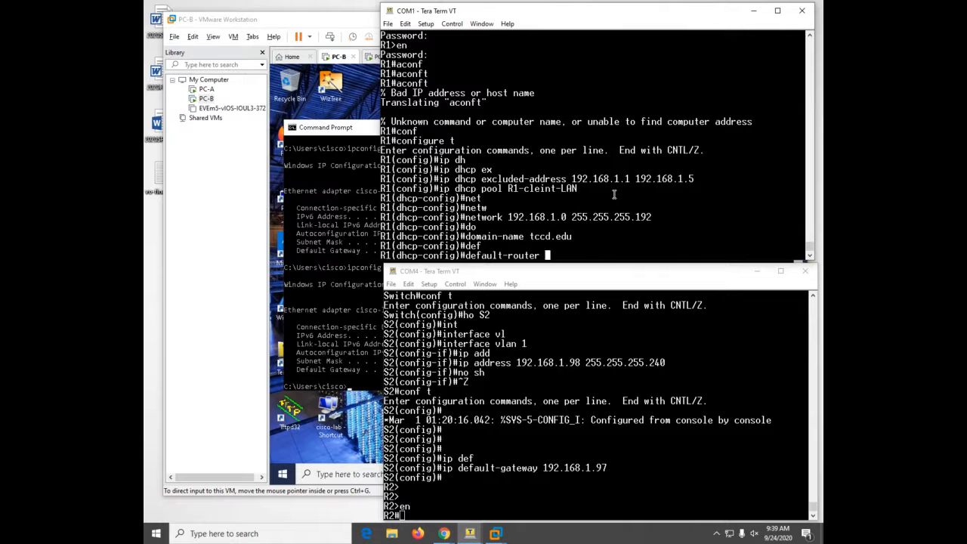
text(192.168.1.1)
key(Return)
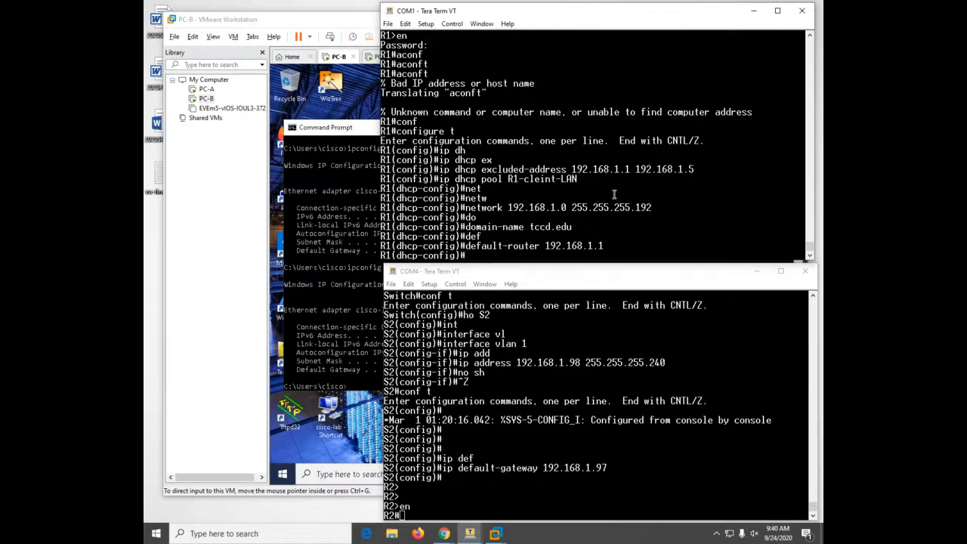
text(dn)
key(Tab)
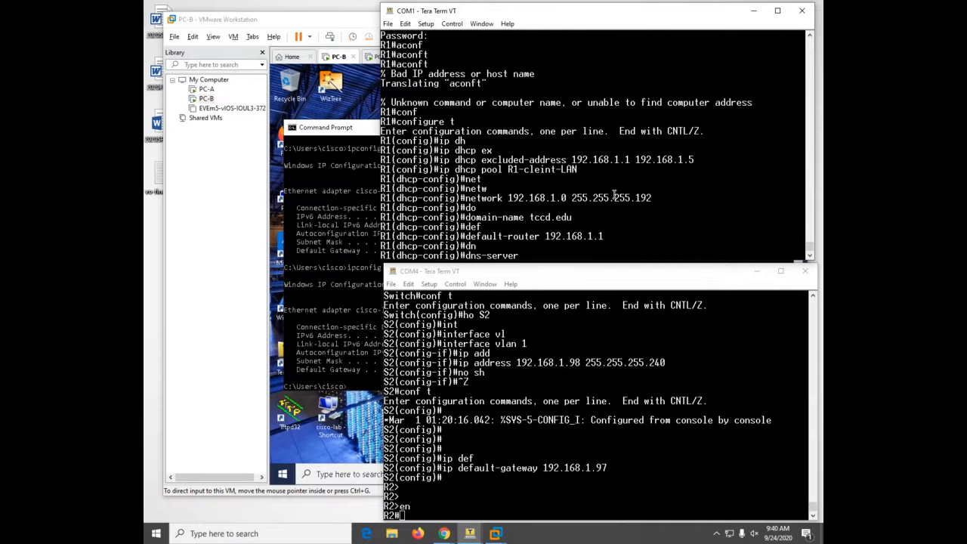
text(9.9.9.9)
key(Return)
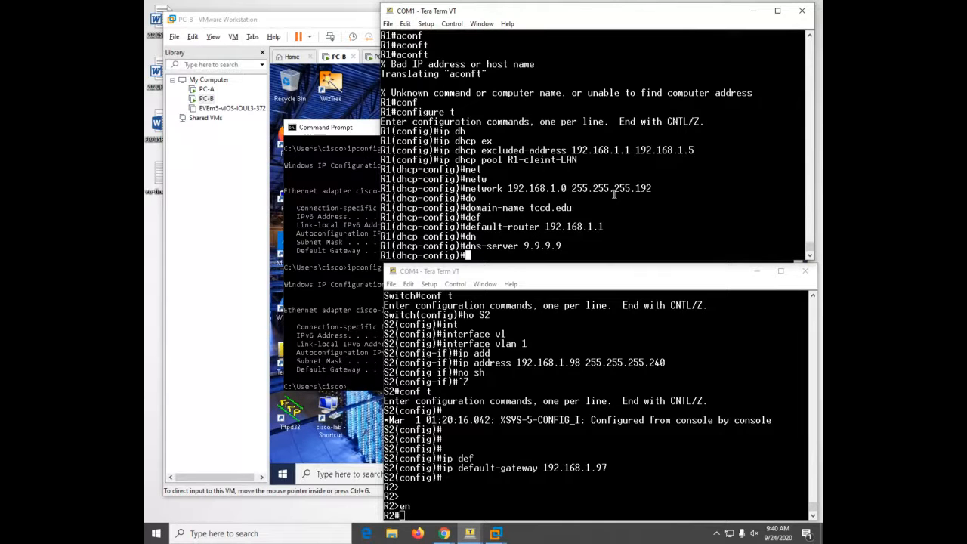
text(lease 2 12 30)
key(Return)
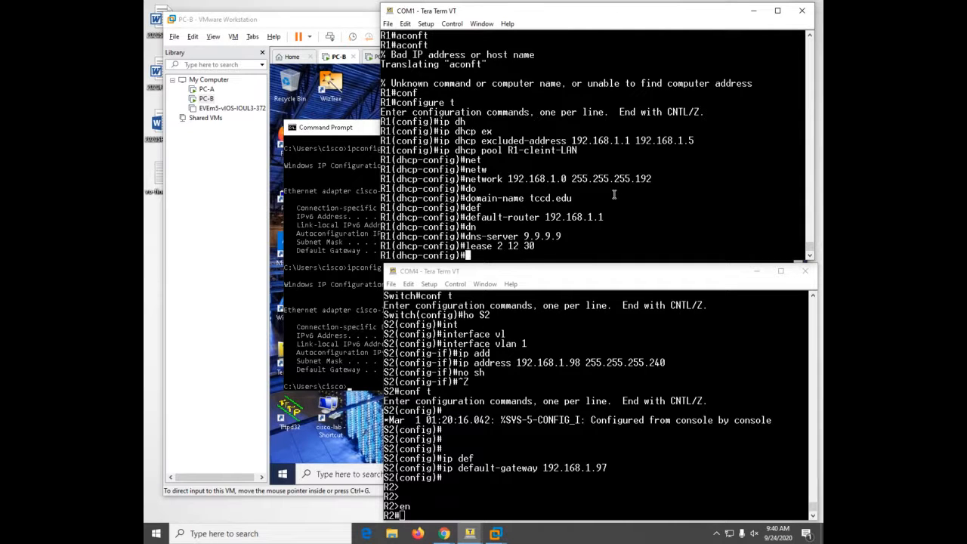
key(ctrl+z)
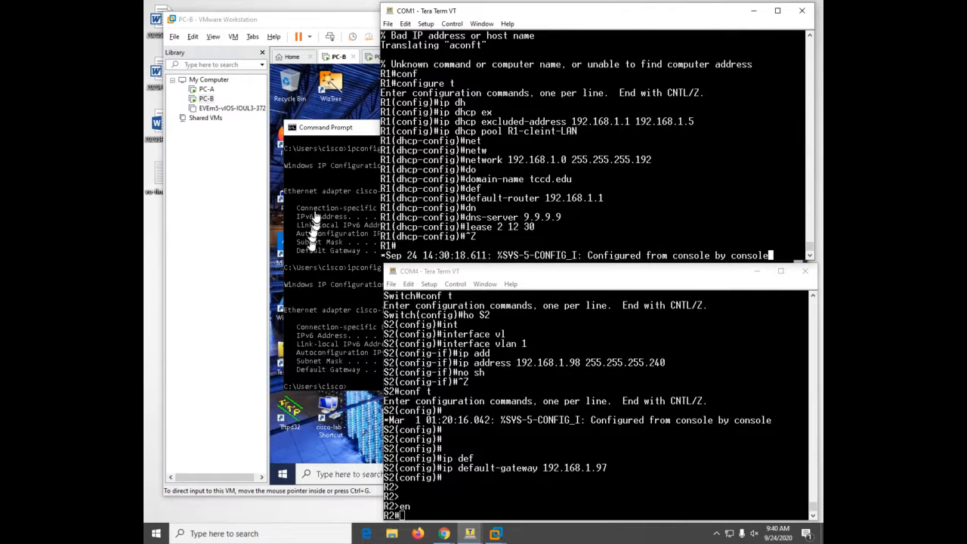
- Check PC-A's ipconfig in VMware, still 169.254.200.213, then return both Tera Term consoles to the front
click(362, 50)
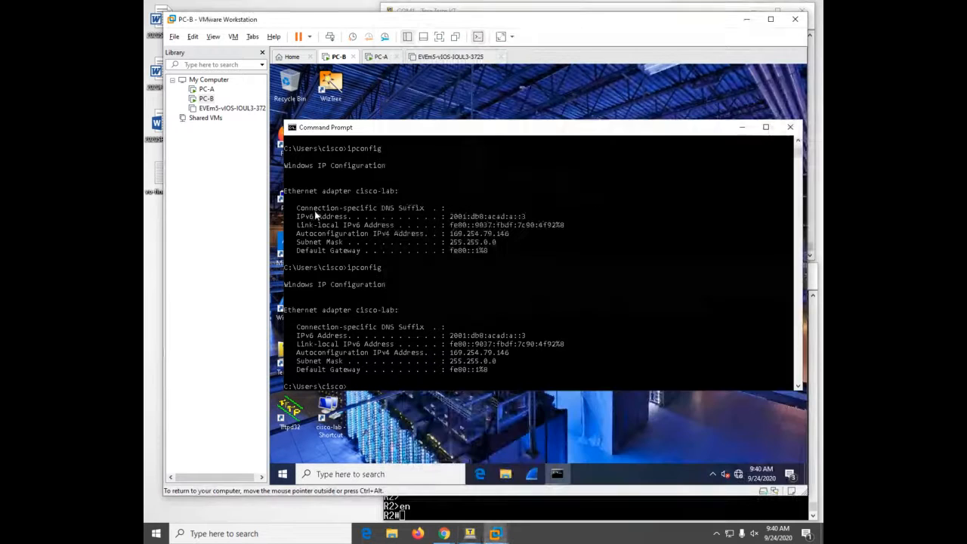
click(381, 57)
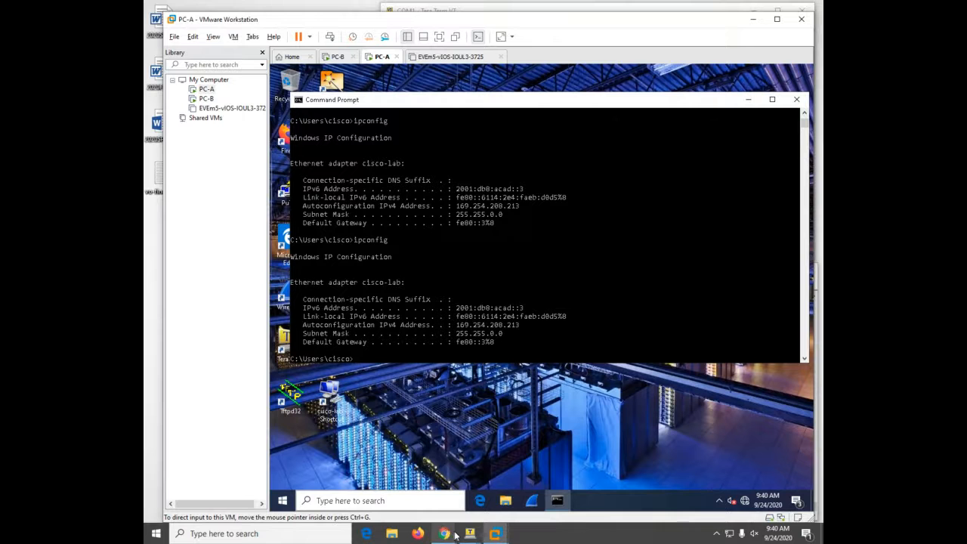
mouse_move(476, 537)
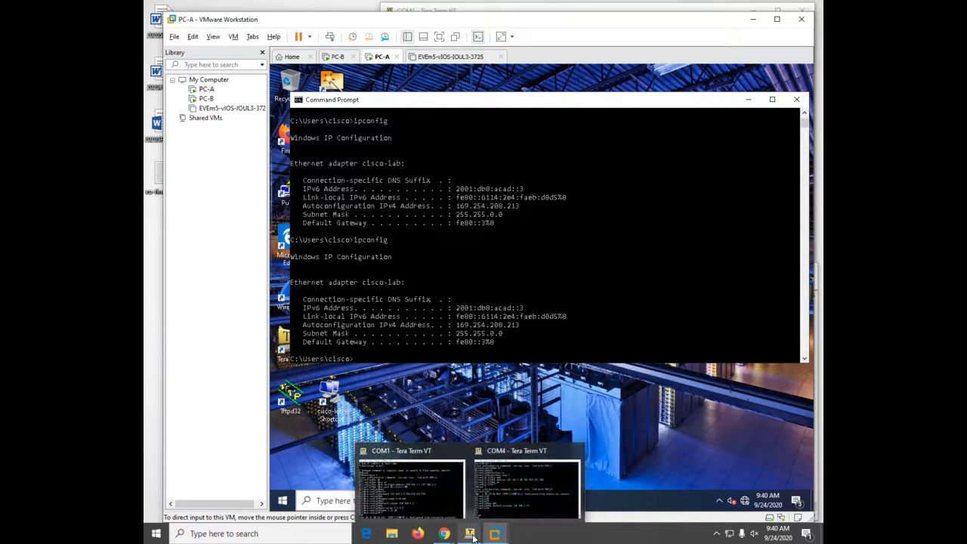
click(445, 501)
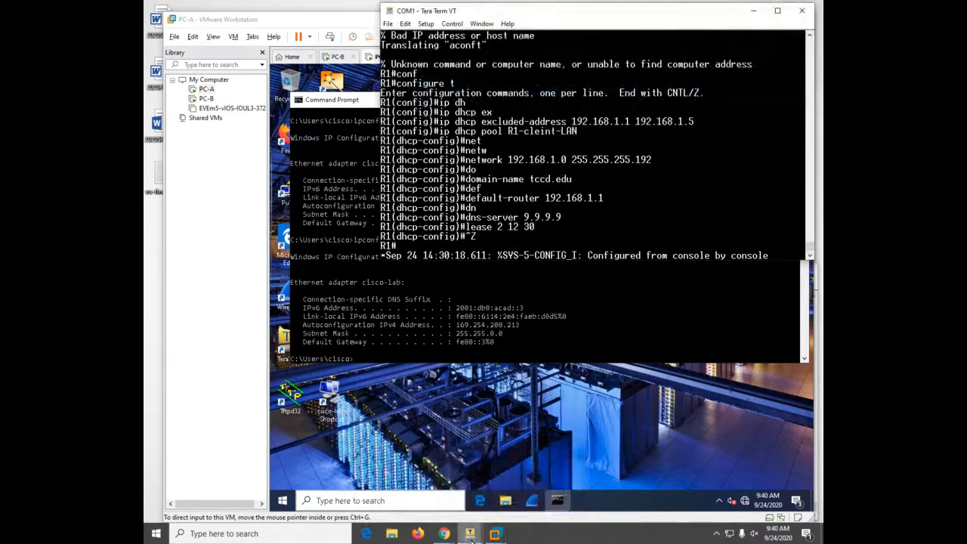
click(531, 483)
- List R1's full interface brief, showing G0/1.100 at 192.168.1.1 and G0/1.200 at 192.168.1.65
click(667, 201)
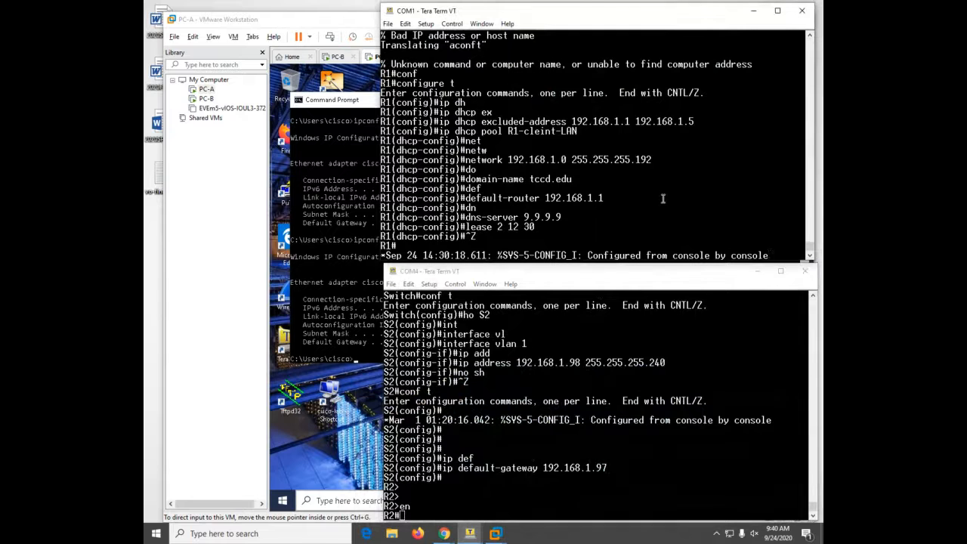
key(Return)
text(sh ip int b)
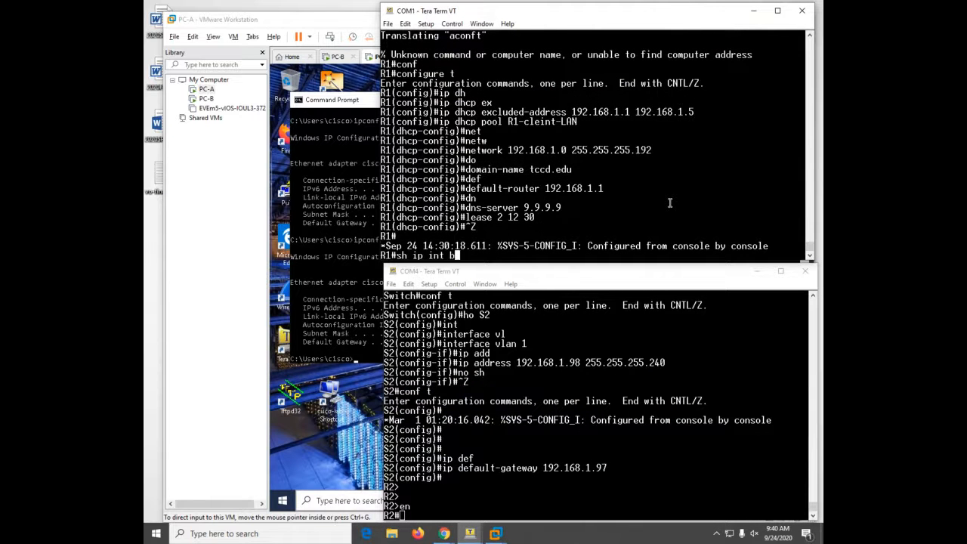
key(Return)
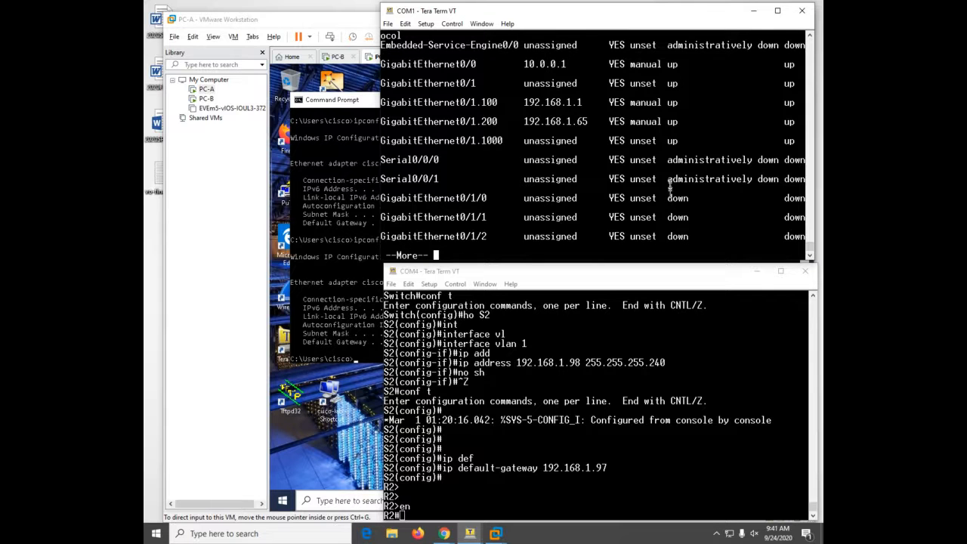
key(space)
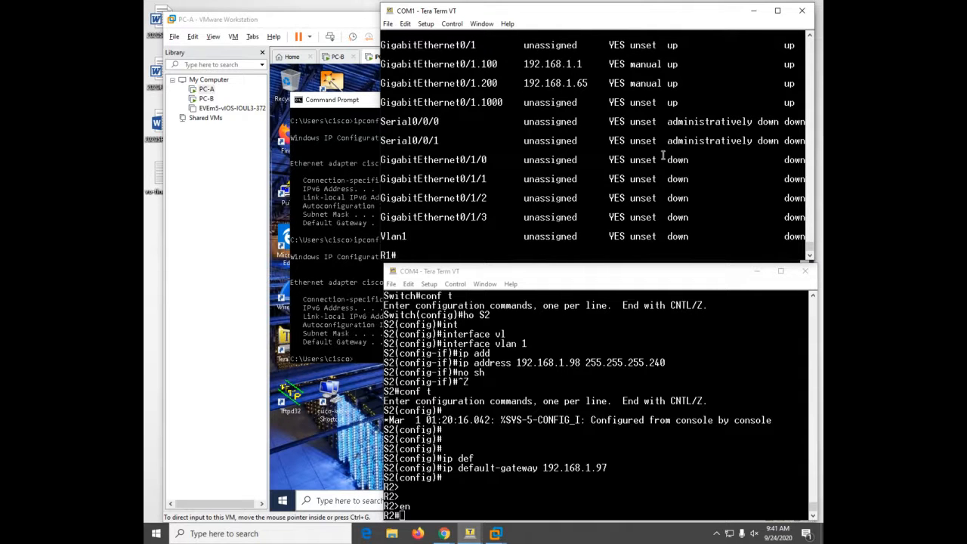
- In R1's global configuration, exclude 192.168.1.97 through 192.168.1.101 from DHCP
text(conf)
key(Tab)
text(t)
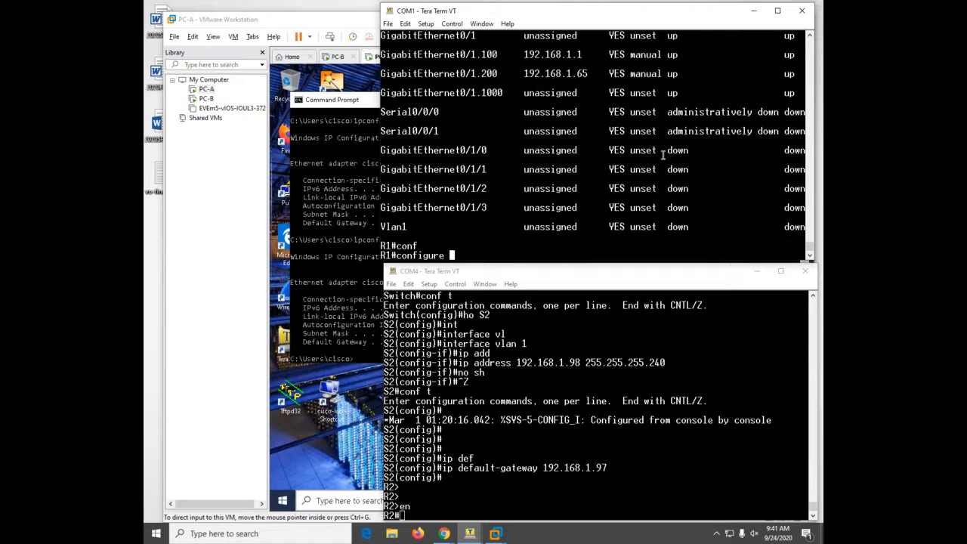
key(Tab)
key(Return)
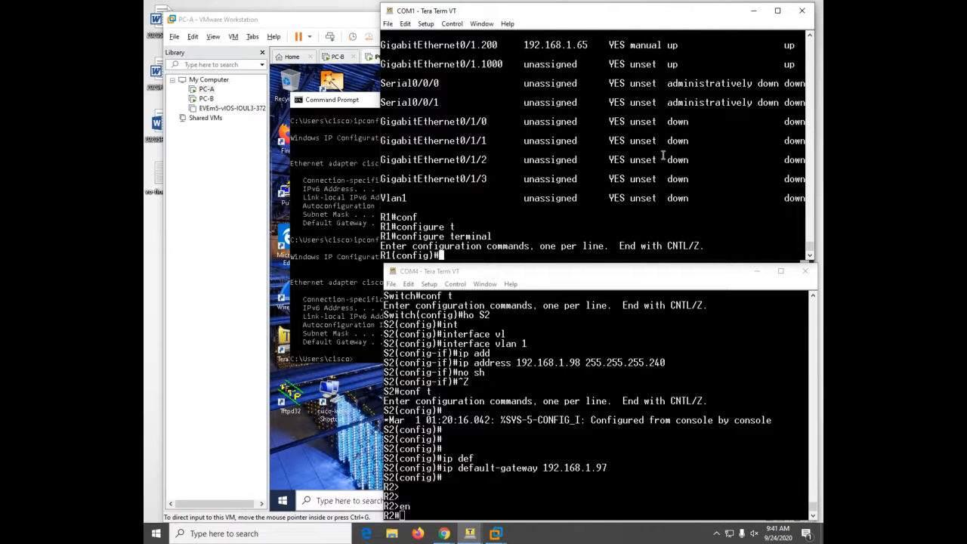
text(ip dh)
key(Tab)
text(ex)
key(Tab)
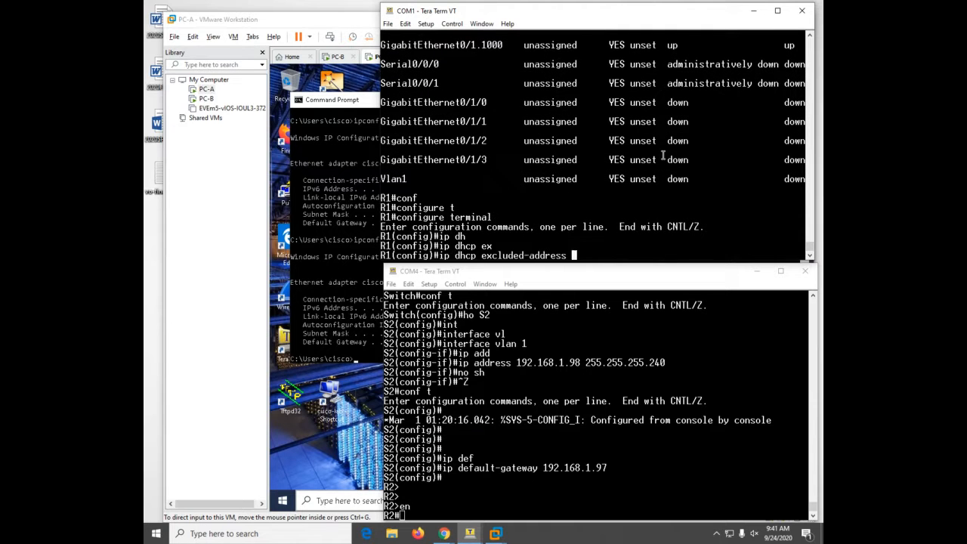
text(192.168.1.97 192.168.)
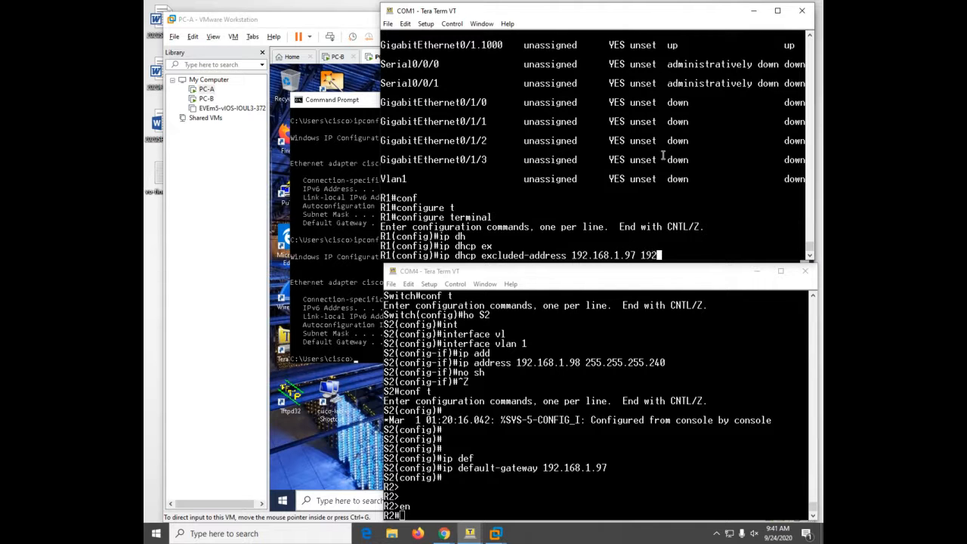
text(1.101)
key(Return)
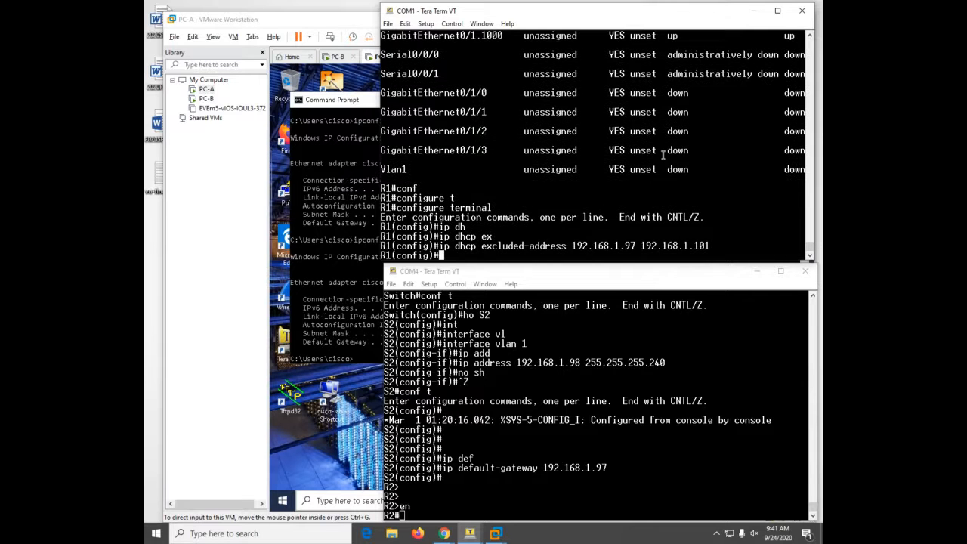
- Type the ip dhcp pool command for R2-client-LAN
text(ip dh)
key(Tab)
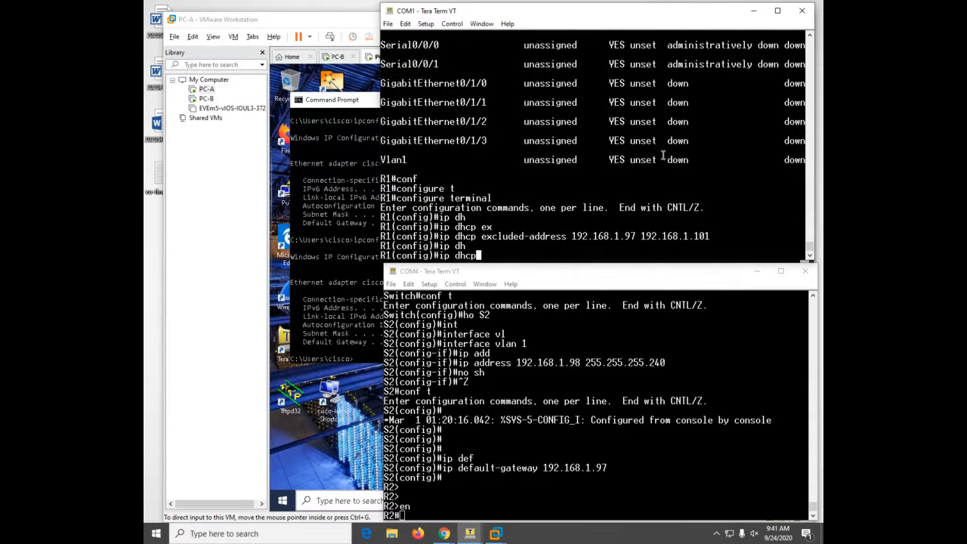
text(pool R2-client-LAN)
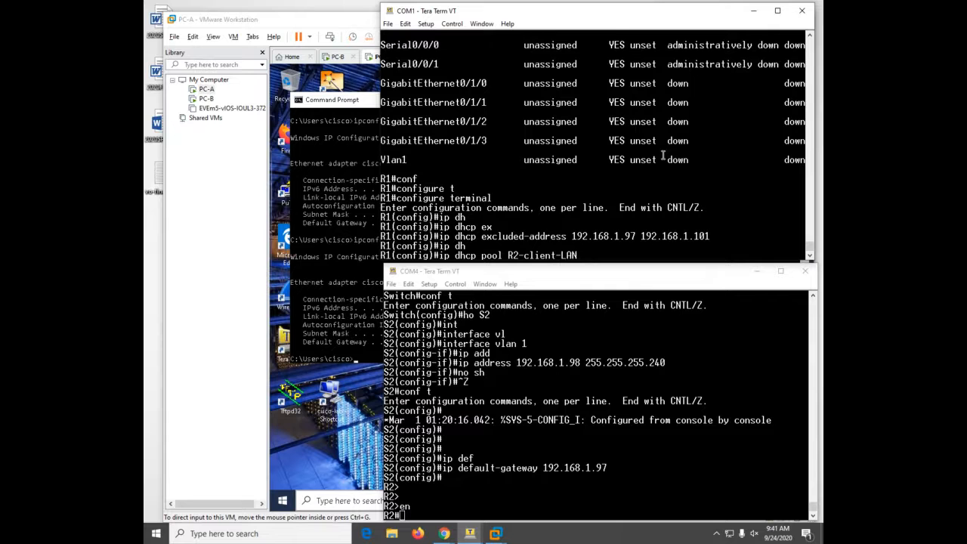
- Create the R2-client-LAN pool with network 192.168.1.96 255.255.255.240 and default router 192.168.1.97
key(Return)
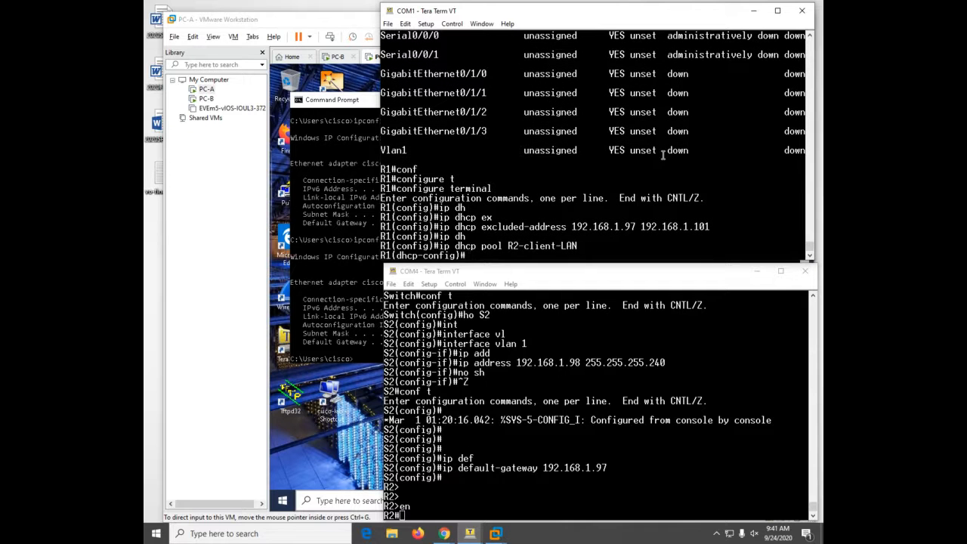
text(net)
key(Tab)
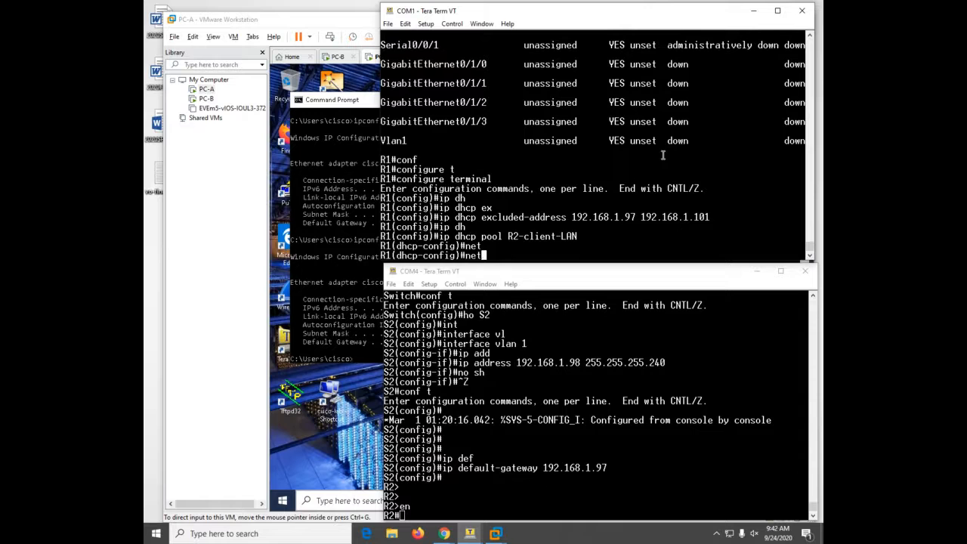
text(w)
key(Tab)
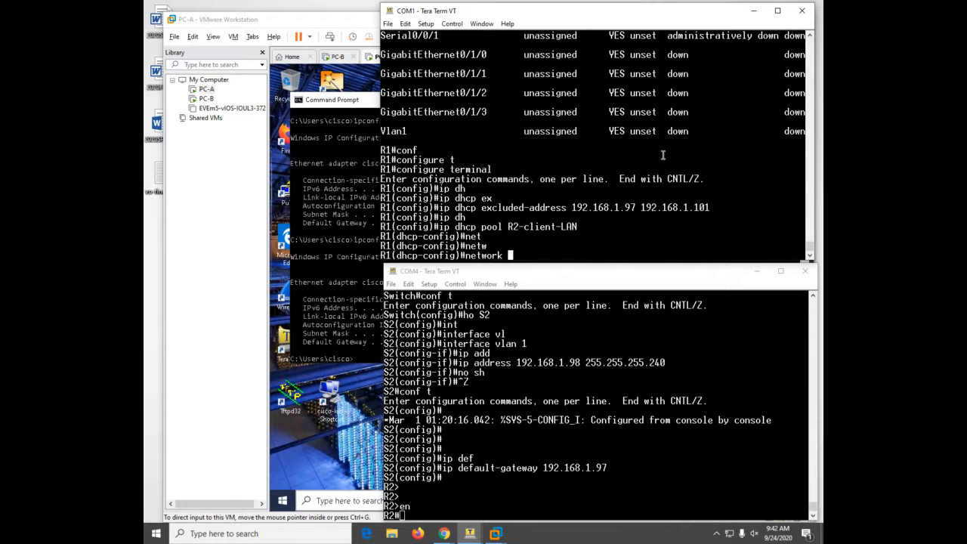
text(192.168.1.96 255.25)
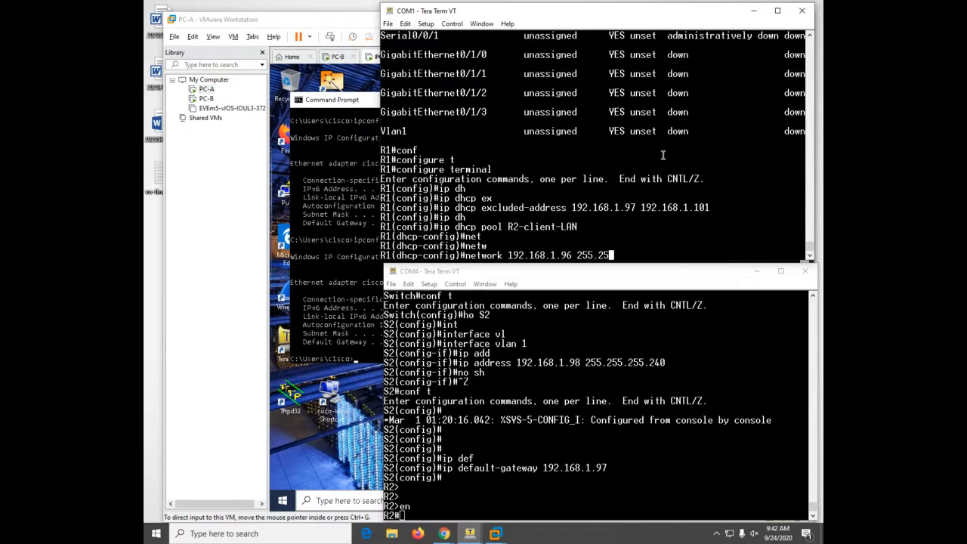
text(5.255.240)
key(Return)
text(def)
key(Tab)
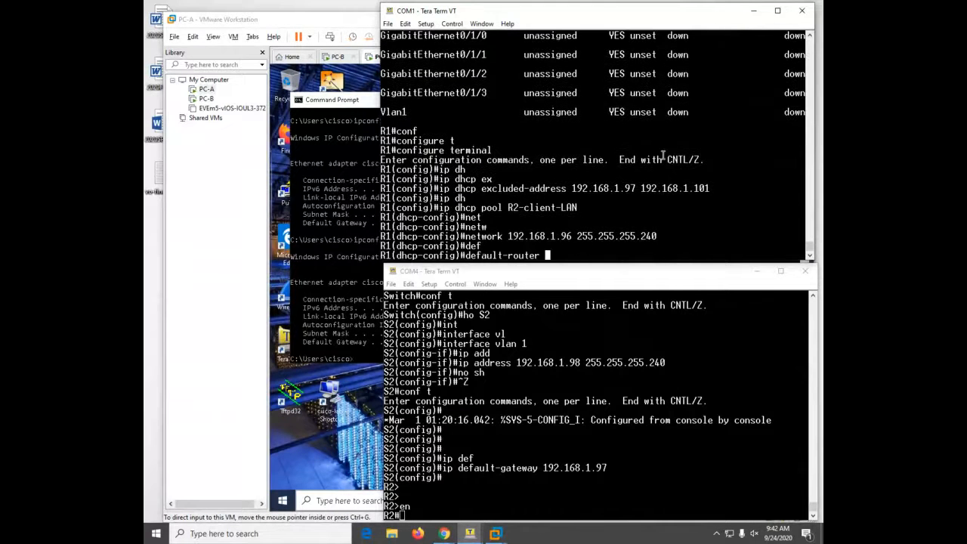
text(192.168.1.97)
key(Return)
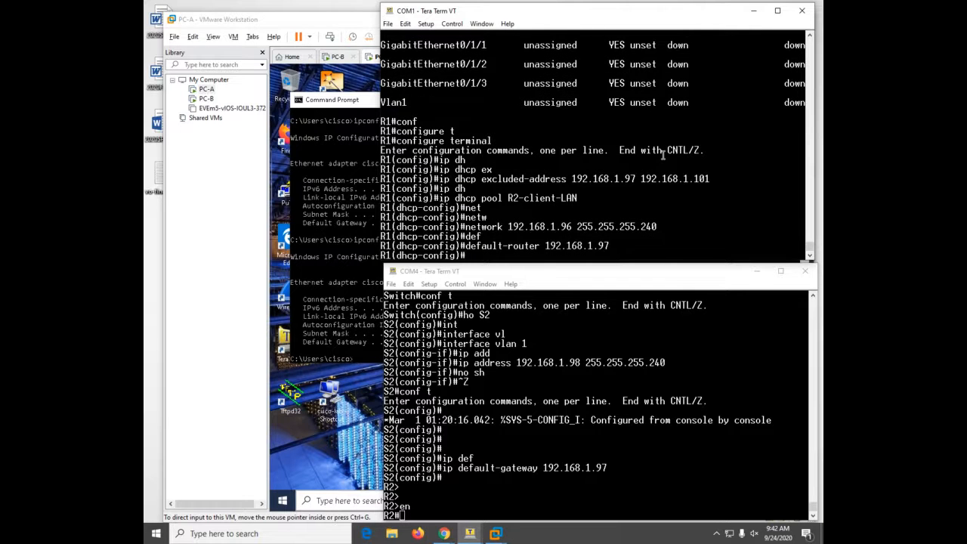
- Set the pool's domain TCC, DNS 9.9.9.9 and lease 2 12 30, then exit configuration mode
text(dom)
key(Tab)
text(TCC)
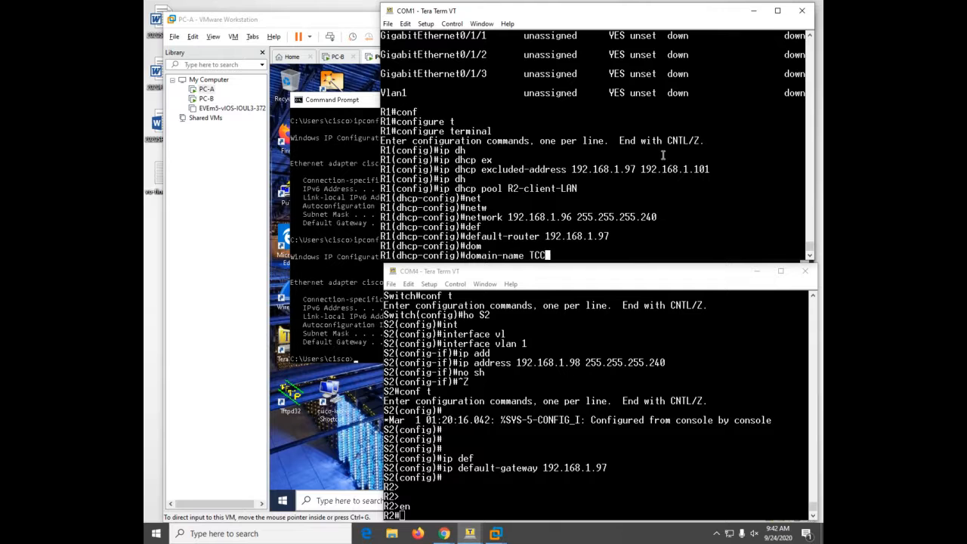
key(Return)
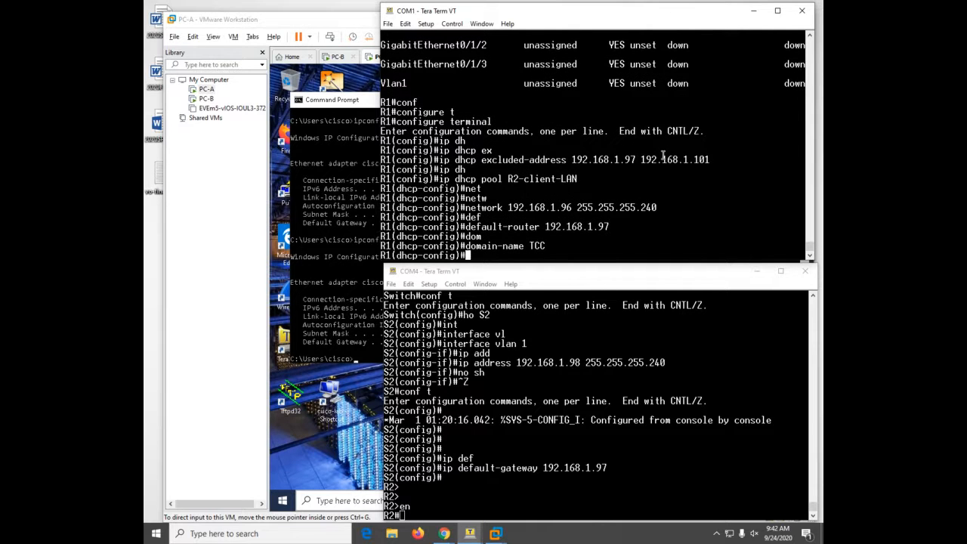
text(dn)
key(Tab)
text(9.9.9.9)
key(Return)
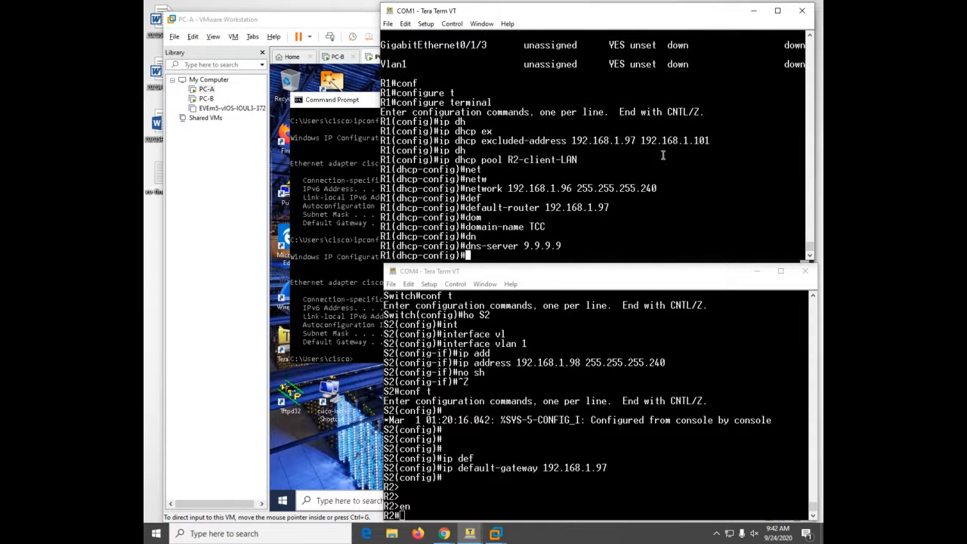
text(lease 2 12 30)
key(Return)
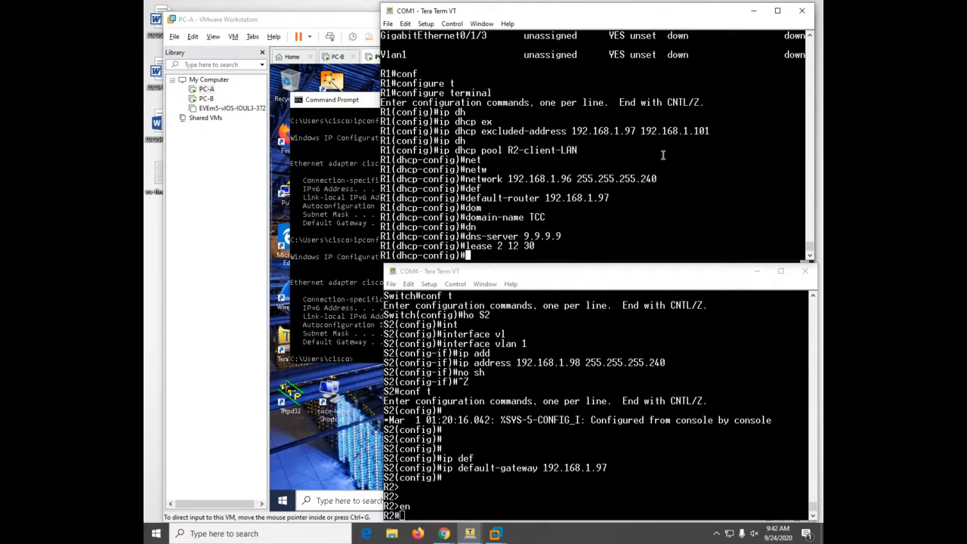
key(ctrl+z)
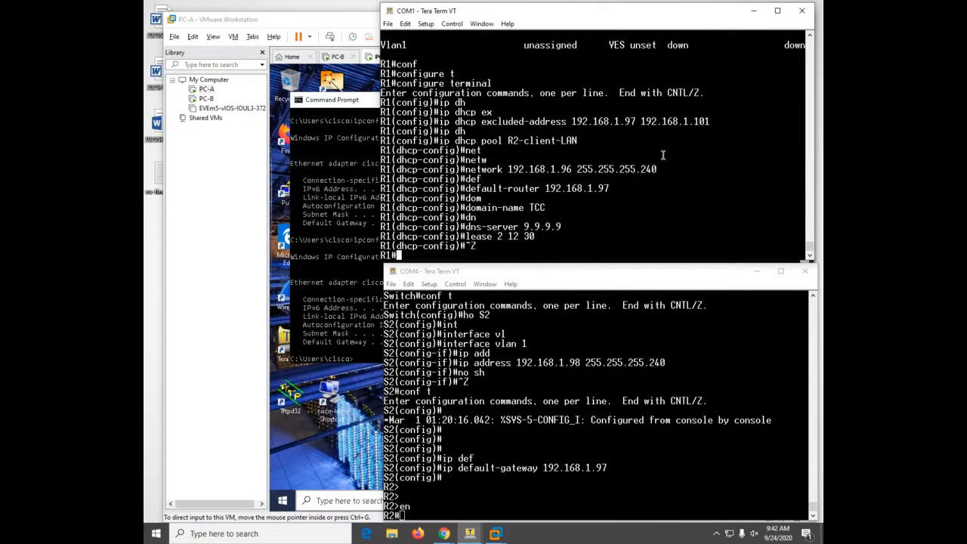
- Save R1's configuration with wr and display its DHCP pools
text(wr)
key(Return)
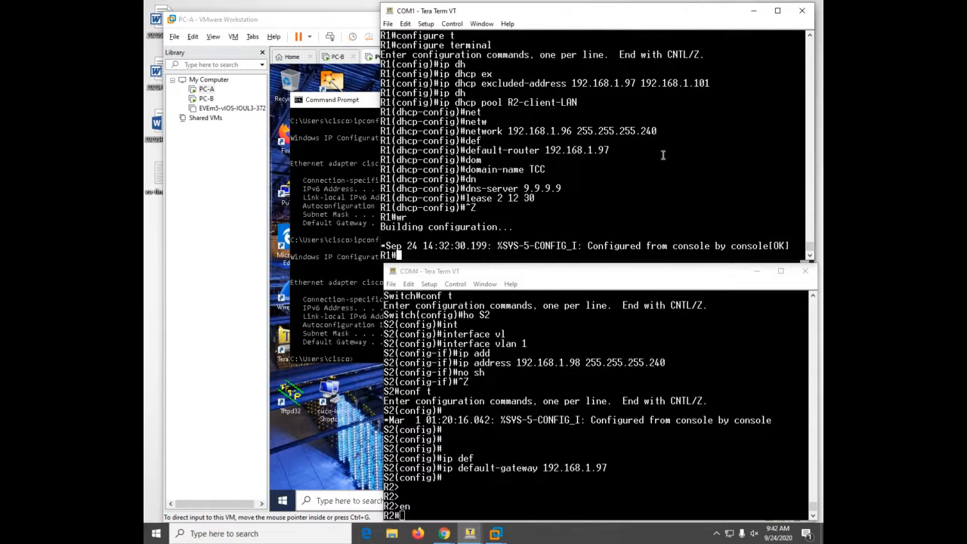
text(sh)
key(Tab)
text(ip )
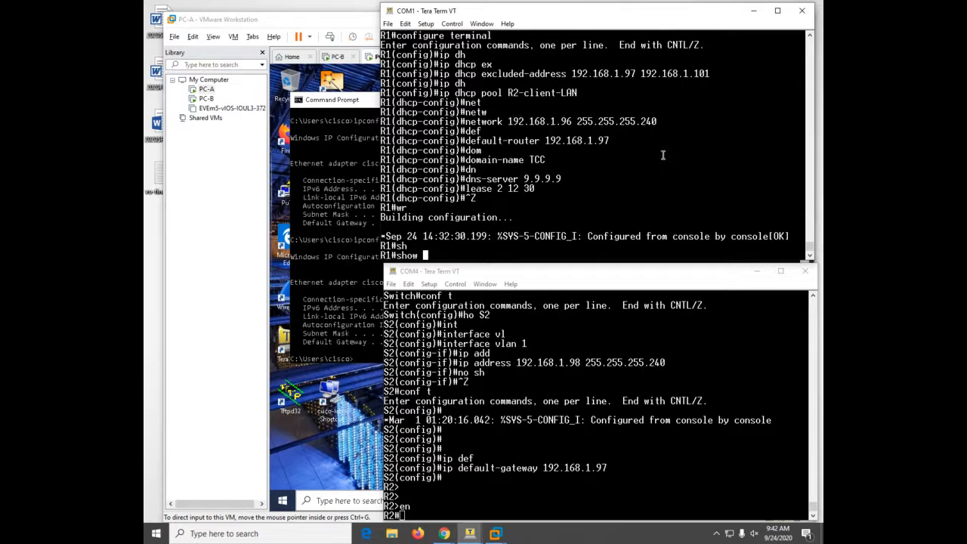
text(dh)
key(Tab)
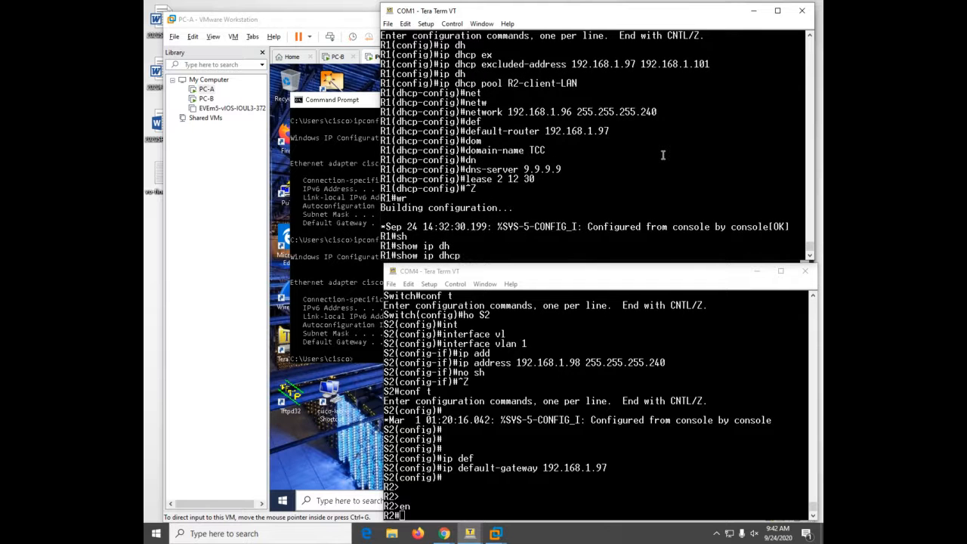
text(pool)
key(Return)
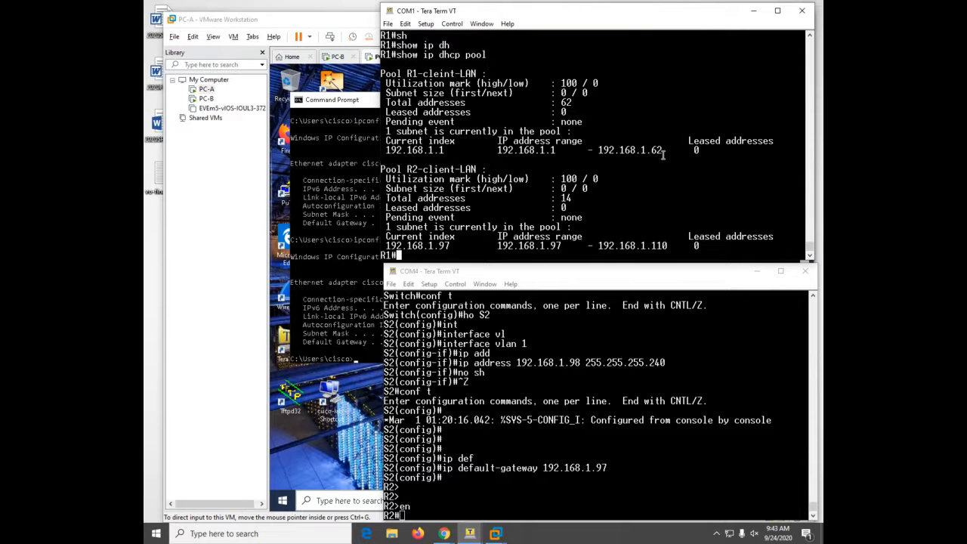
- Show R1's DHCP bindings, which list no leases yet
text(sh)
key(Tab)
text(ip dh)
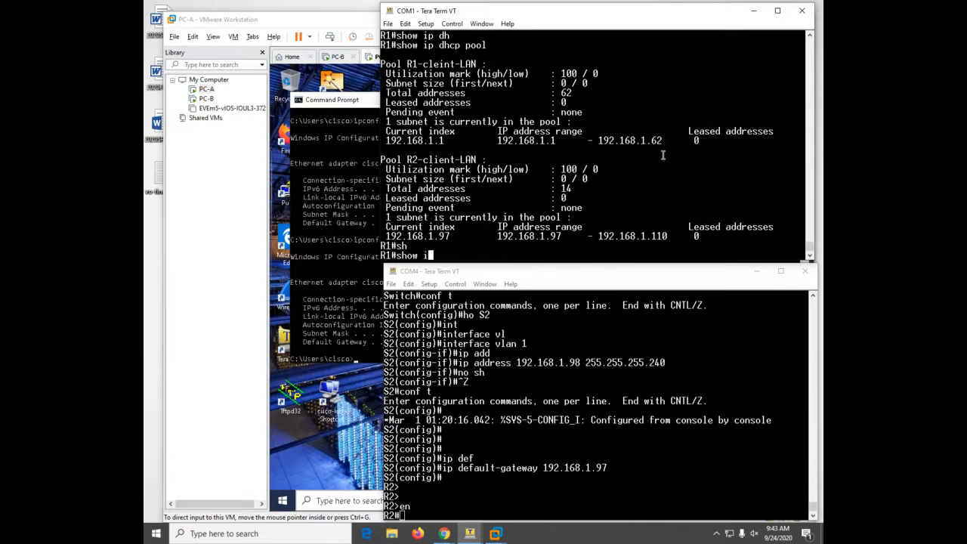
key(Tab)
text(bi)
key(Tab)
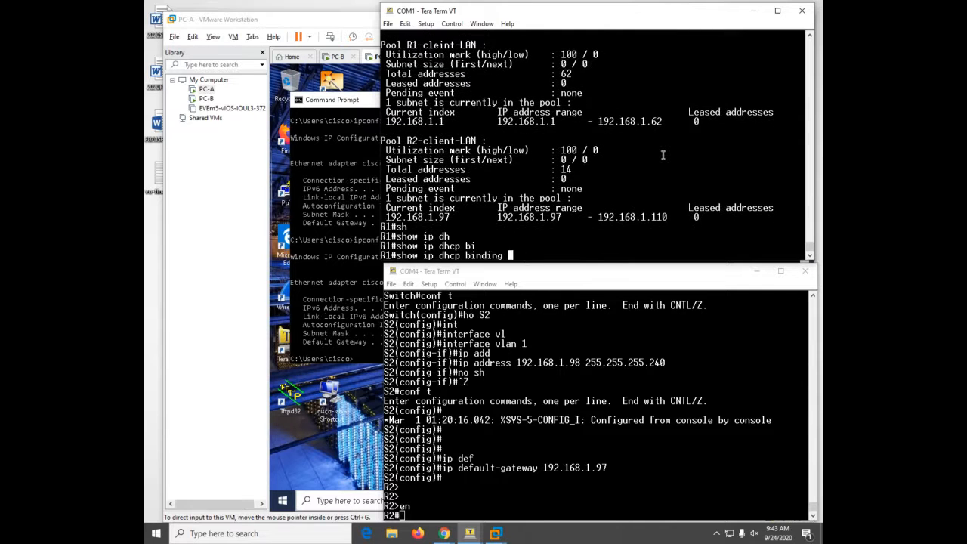
key(Return)
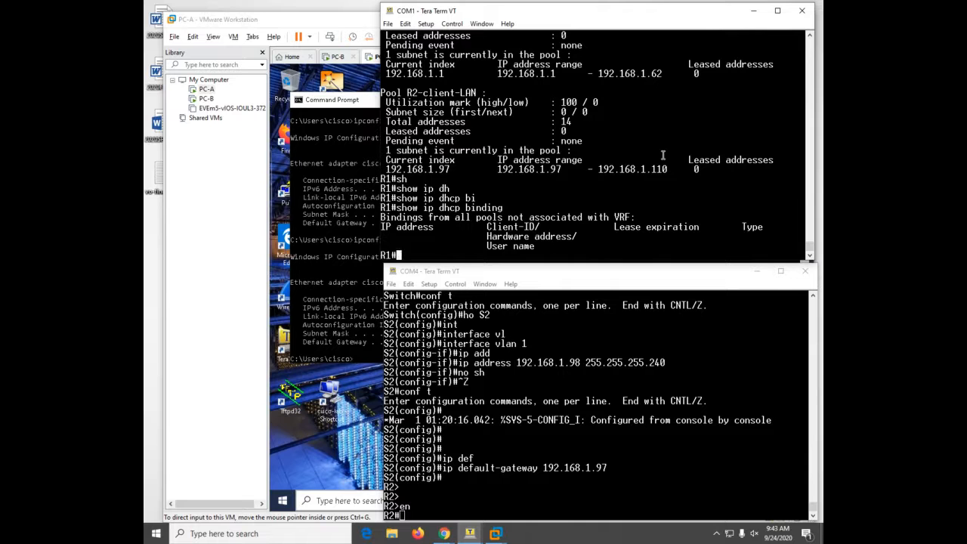
- Display R1's DHCP server statistics: 2 pools, zero bindings, no messages
text(sh)
key(Tab)
text(ip dh)
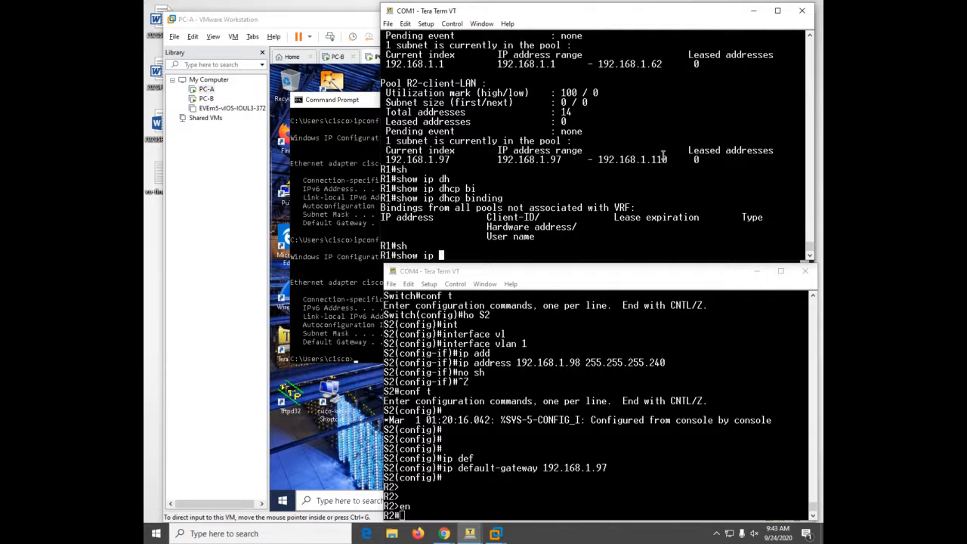
key(Tab)
text(se)
key(Tab)
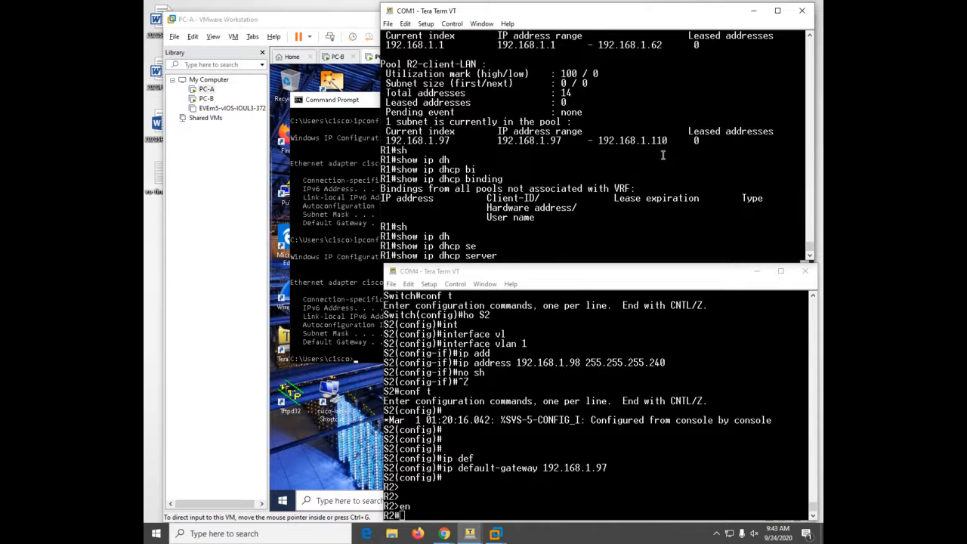
text(st)
key(Tab)
key(Return)
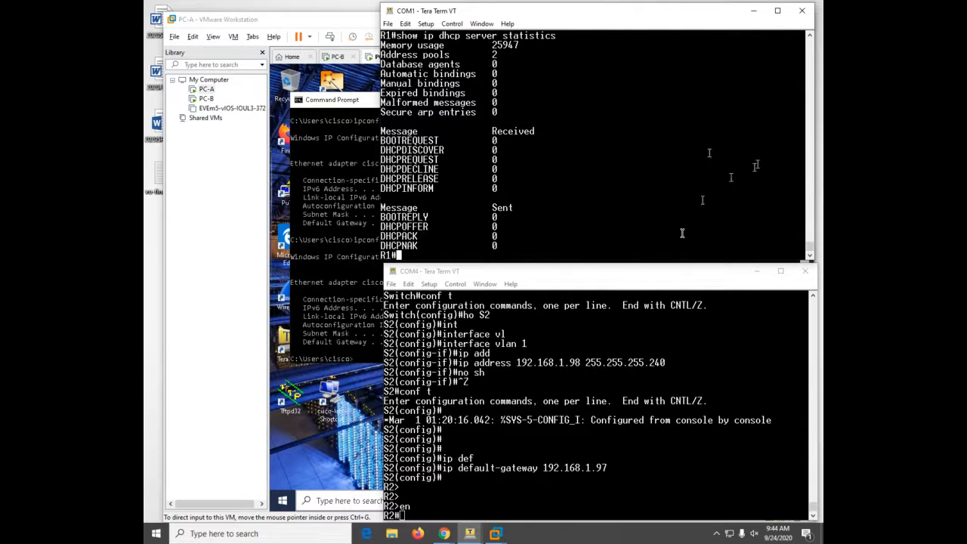
- Release PC-A's current IP address with ipconfig /release
click(218, 172)
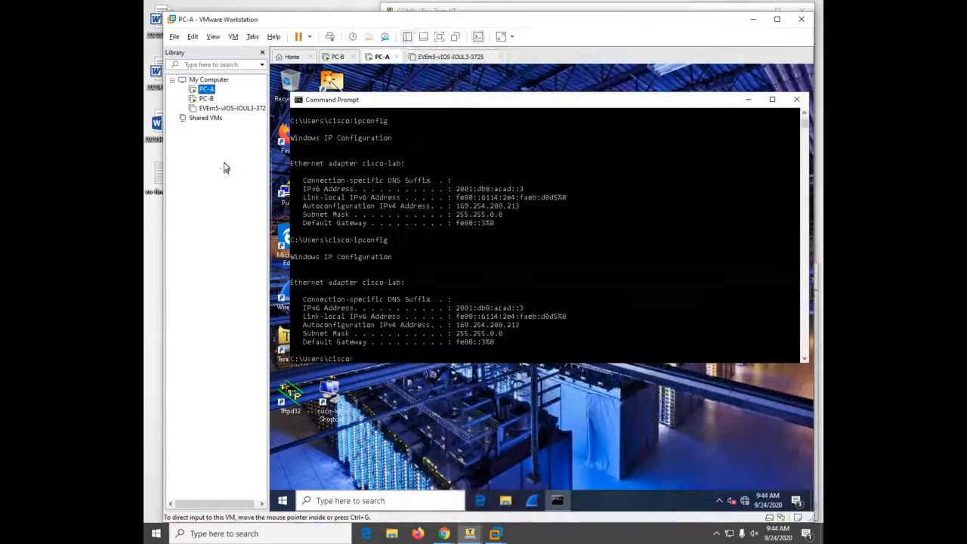
click(479, 219)
text(ipco)
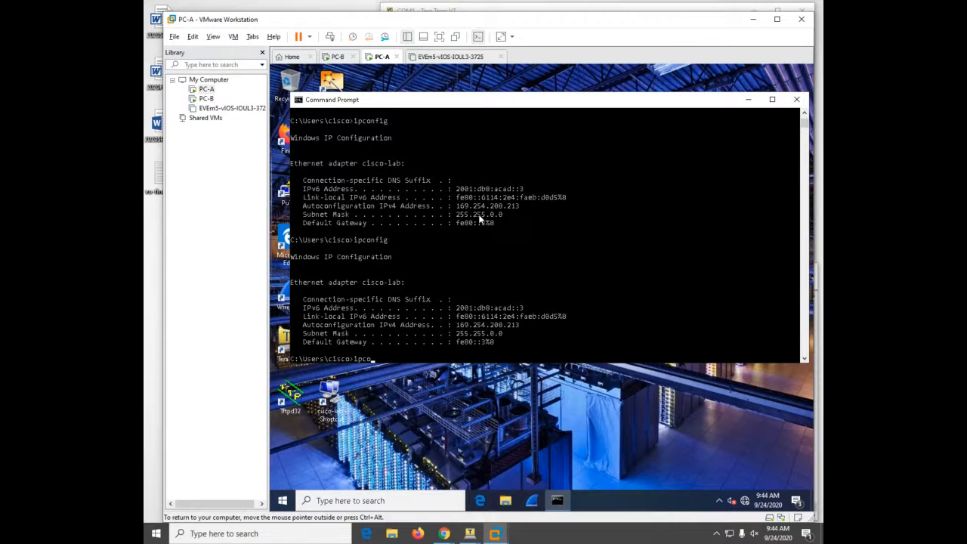
text(nfig /release)
key(Return)
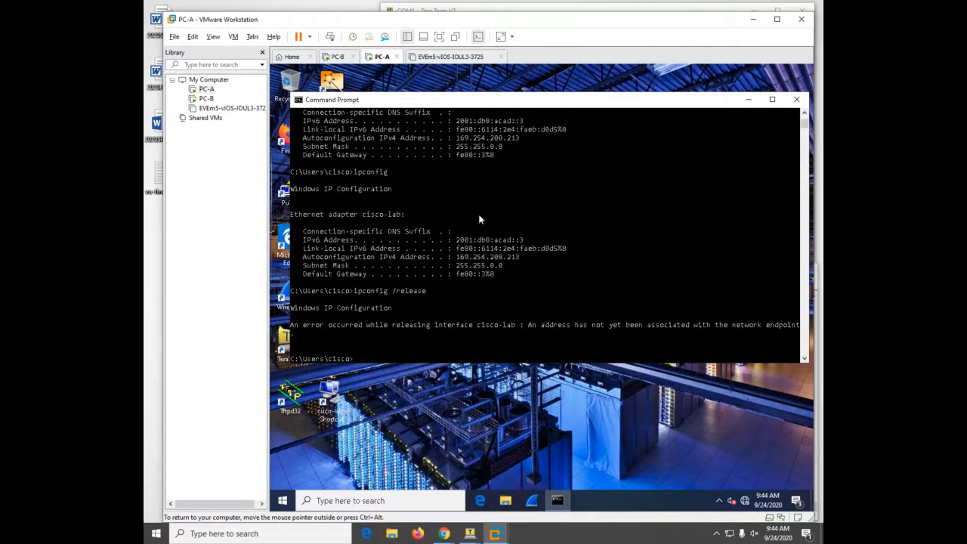
- Renew PC-A's lease to get 192.168.1.6, then ping gateway 192.168.1.1 with no loss
key(Up)
key(BackSpace)
key(BackSpace)
key(BackSpace)
key(BackSpace)
key(BackSpace)
text(new)
key(Return)
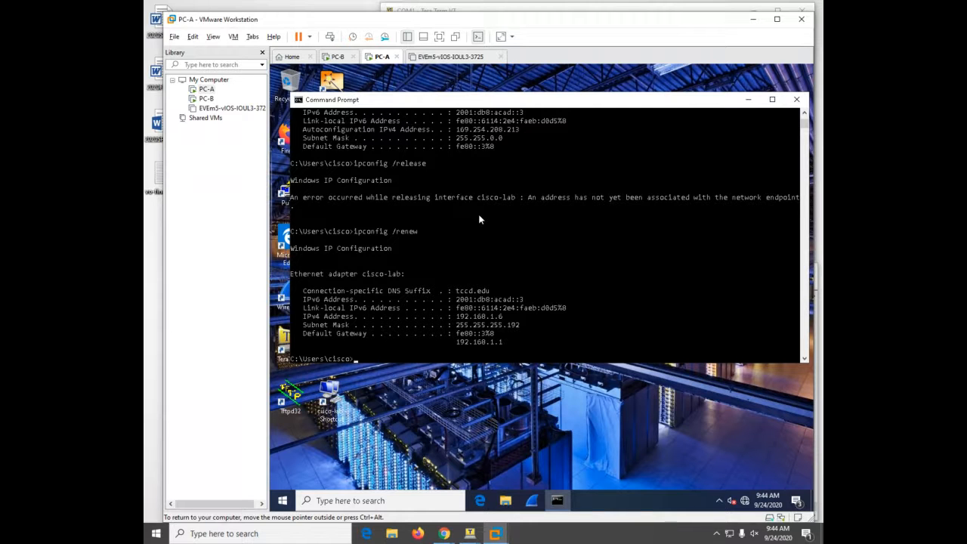
text(ping 192.168.1.1)
key(Return)
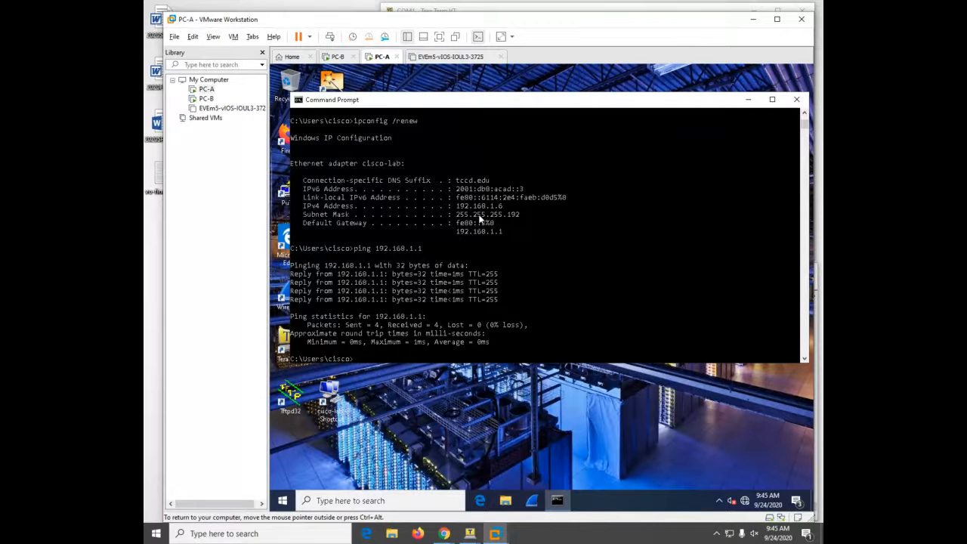
- Keep PC-B running and ping 192.168.1.1 again from PC-A
click(349, 58)
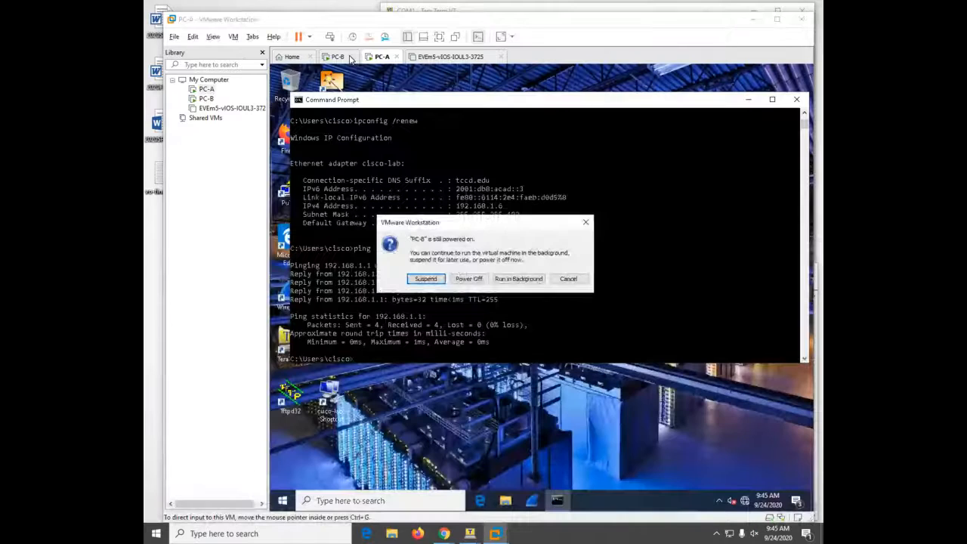
click(567, 279)
click(561, 285)
key(Up)
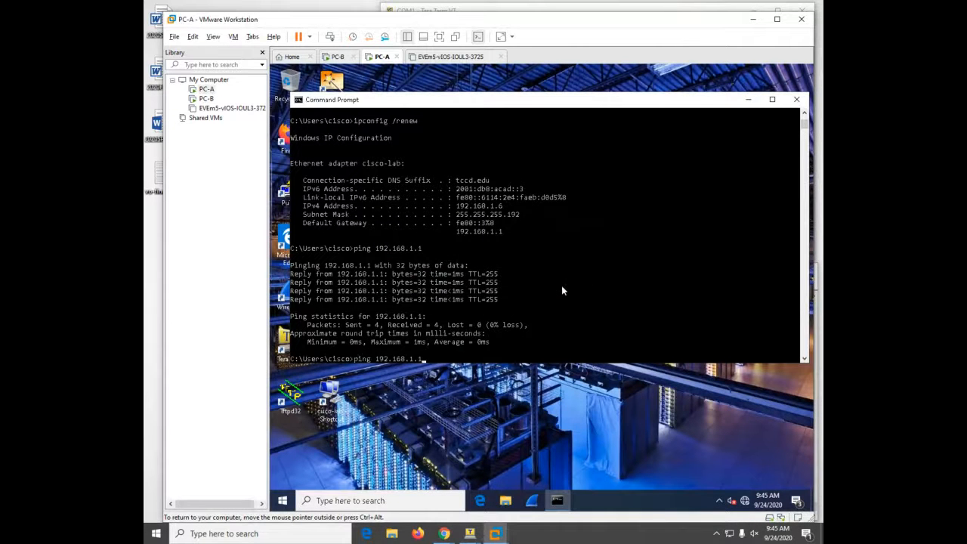
key(Return)
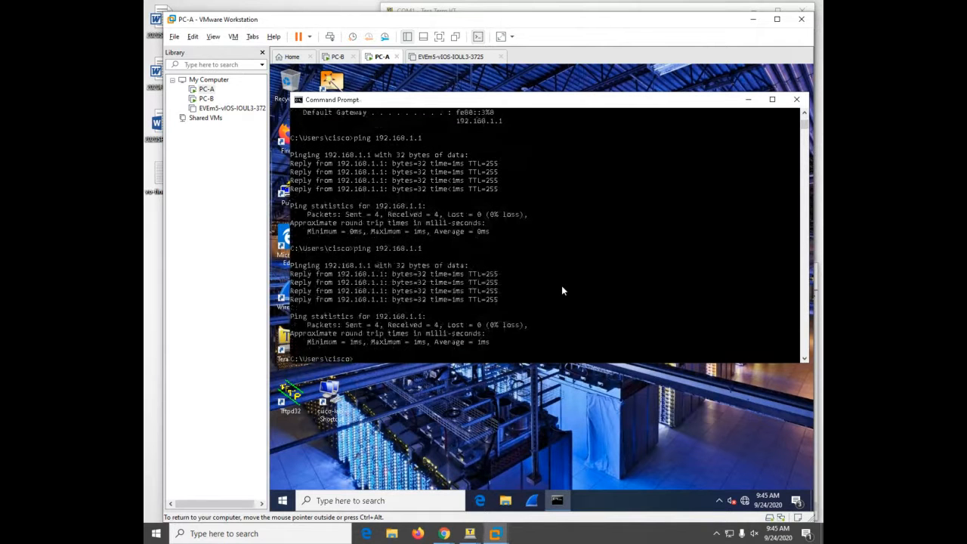
- Run ipconfig on PC-A, showing 192.168.1.6 with gateway 192.168.1.1
text(ipconfig /renew)
key(BackSpace)
key(BackSpace)
key(BackSpace)
key(BackSpace)
key(BackSpace)
key(BackSpace)
key(BackSpace)
key(Return)
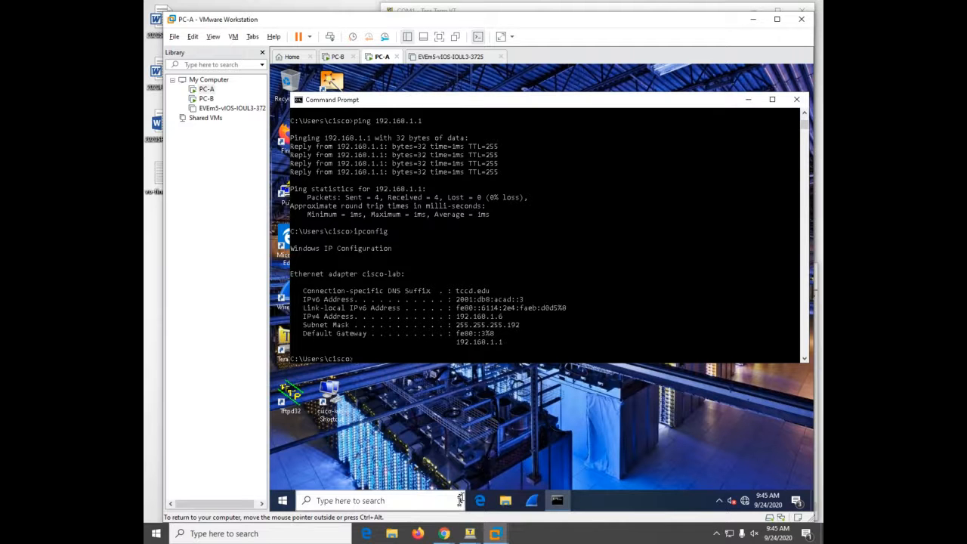
click(468, 532)
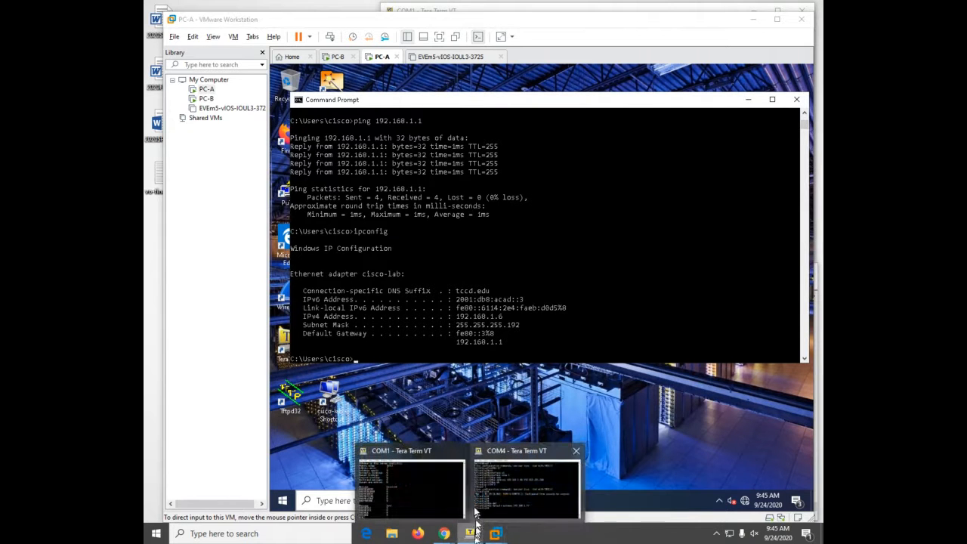
- Bring R2's COM4 console forward and list its interface brief
mouse_move(441, 482)
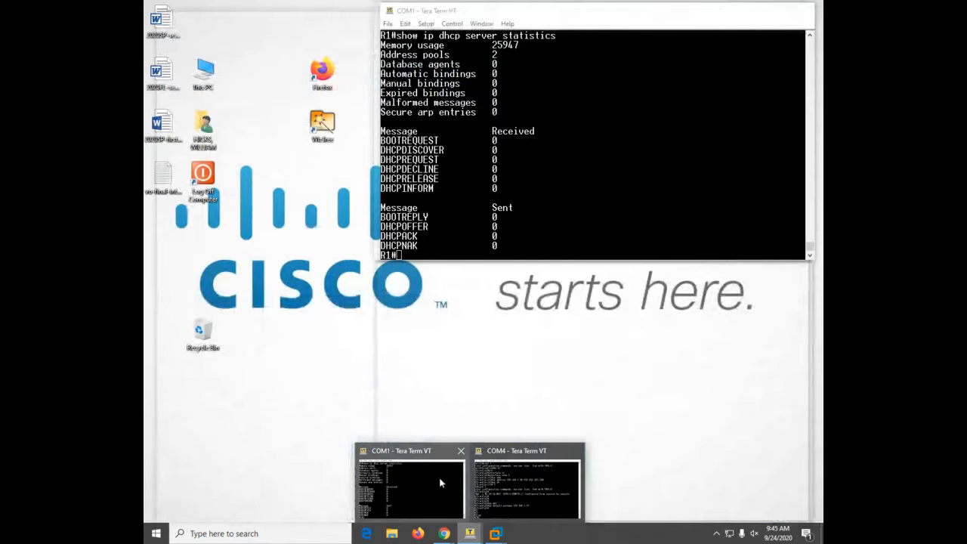
click(442, 483)
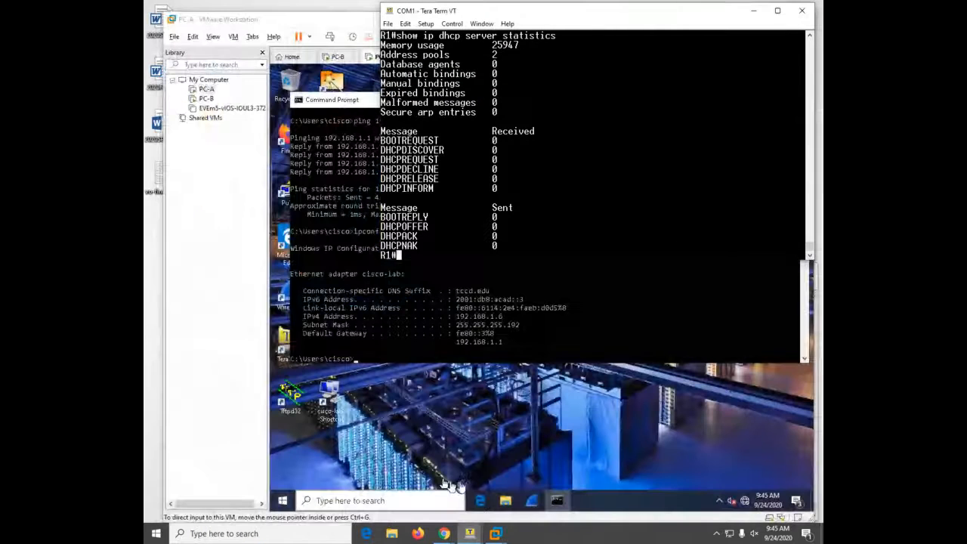
click(469, 531)
click(521, 484)
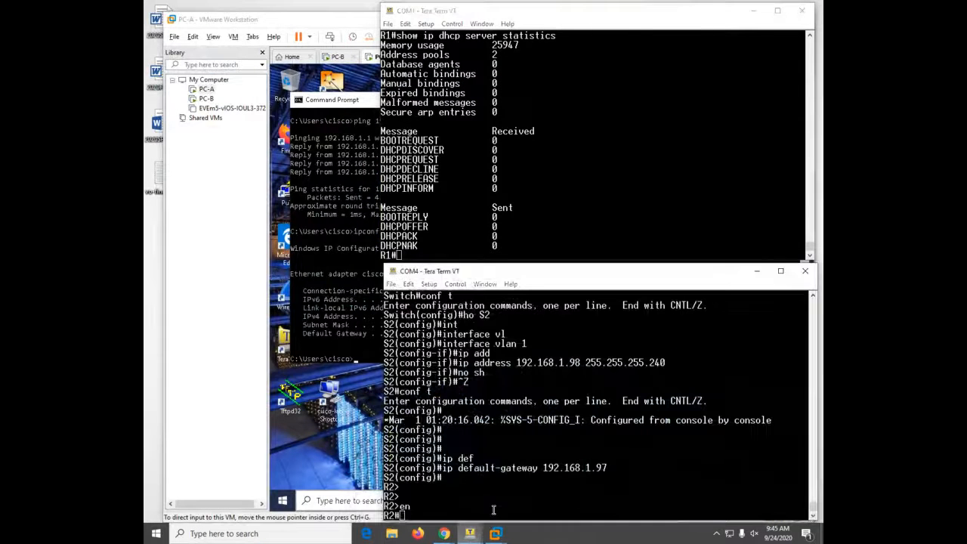
text(sh )
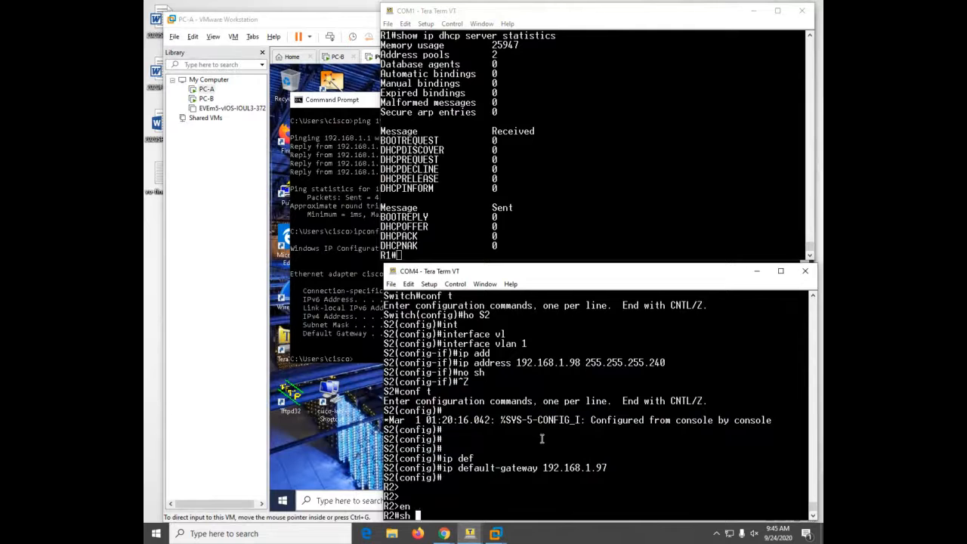
text(ip int b)
key(Return)
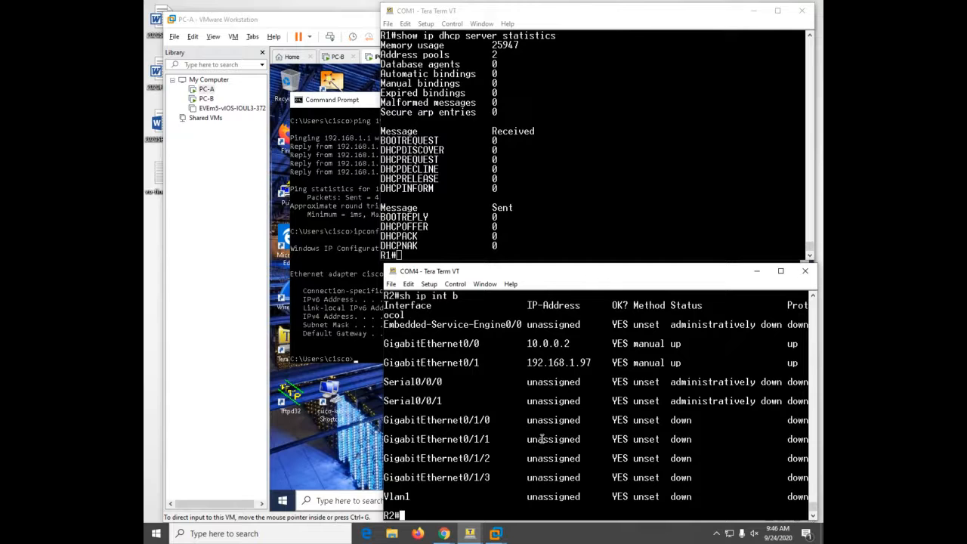
- Enter global configuration on R2 and select interface g0/1
text(conf)
key(Tab)
text(t)
key(Tab)
key(Return)
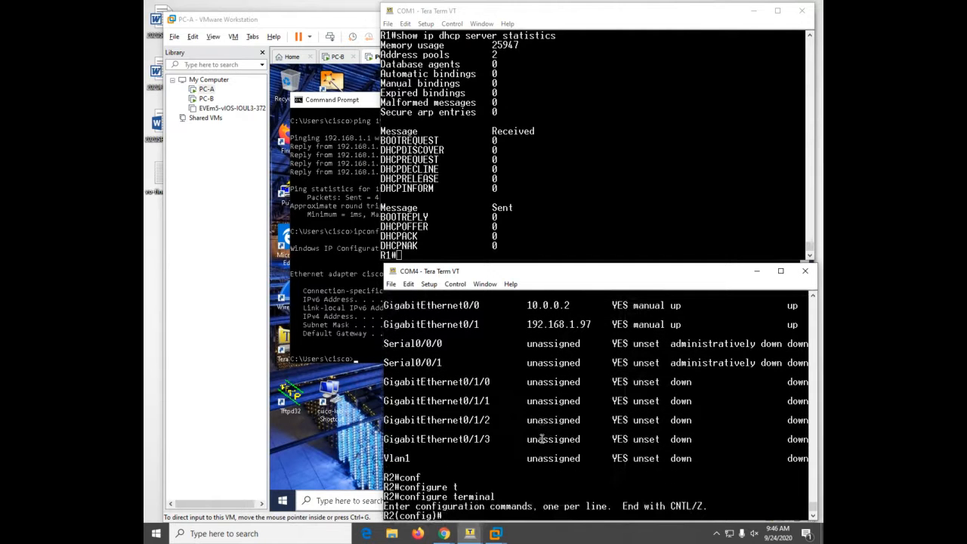
text(int)
key(Tab)
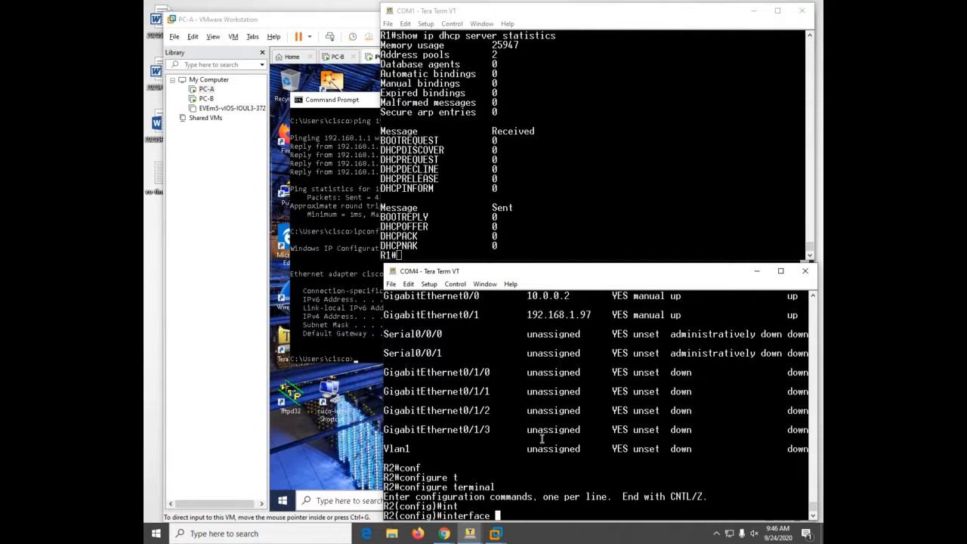
text(g0/1)
key(Return)
- Set ip helper-address 10.0.0.1 on g0/1 and save R2's configuration
text(ip )
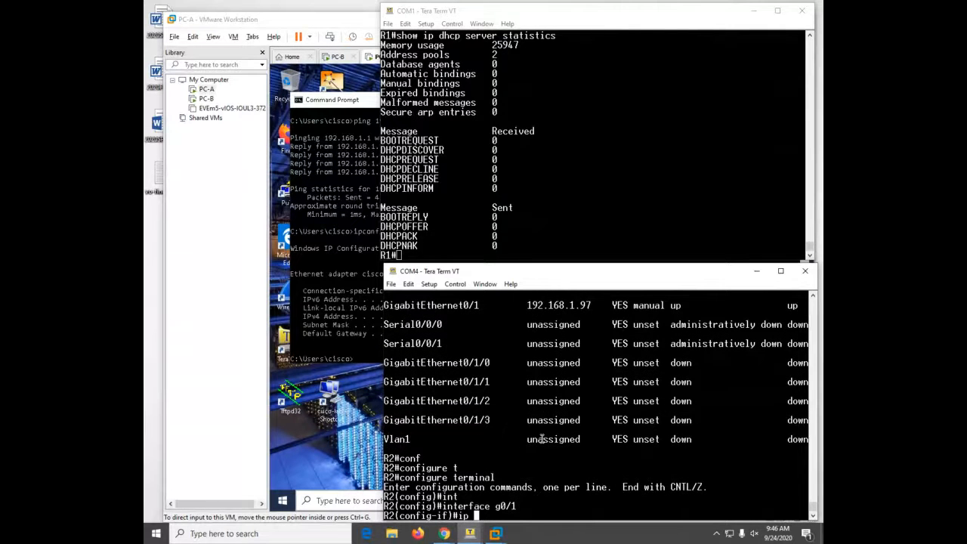
text(he)
key(Tab)
text(l)
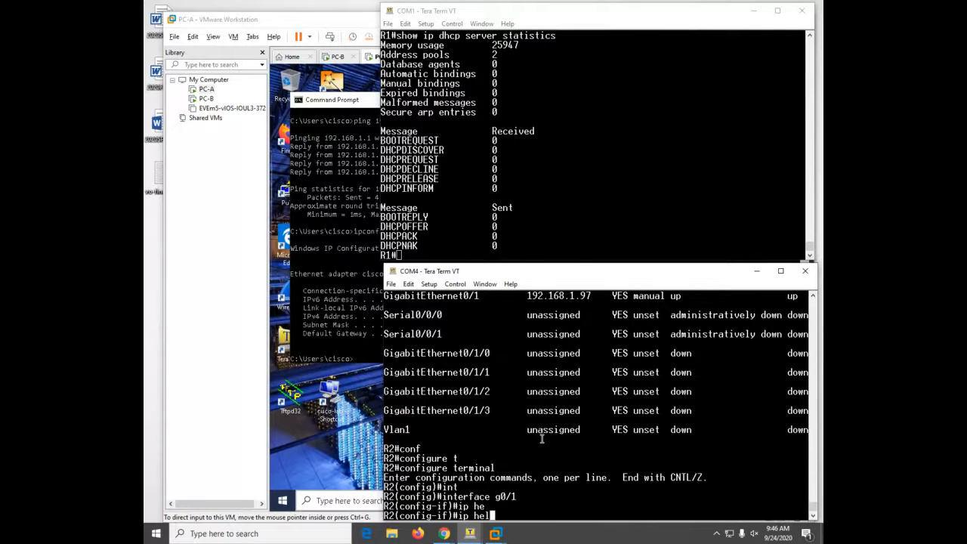
text(p)
key(Tab)
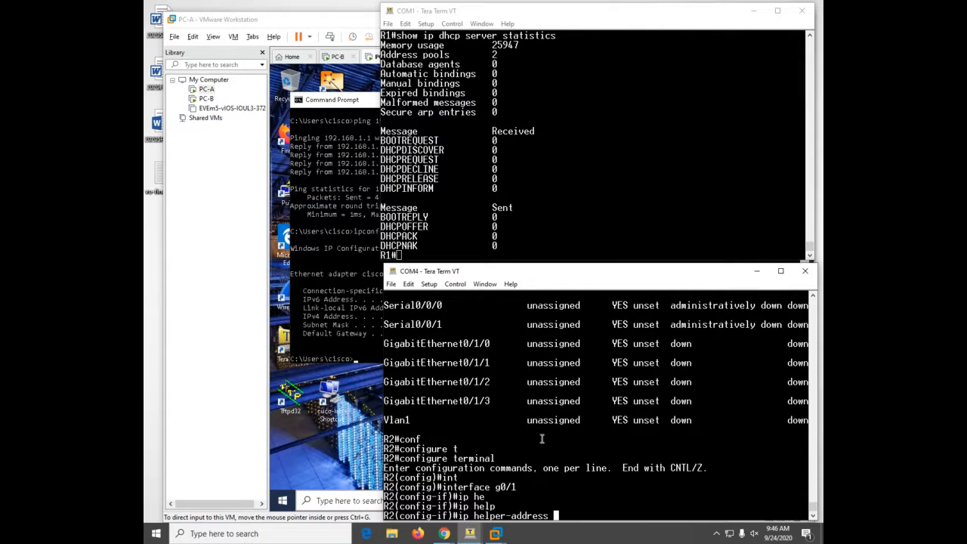
text(10.0.0.1)
key(Return)
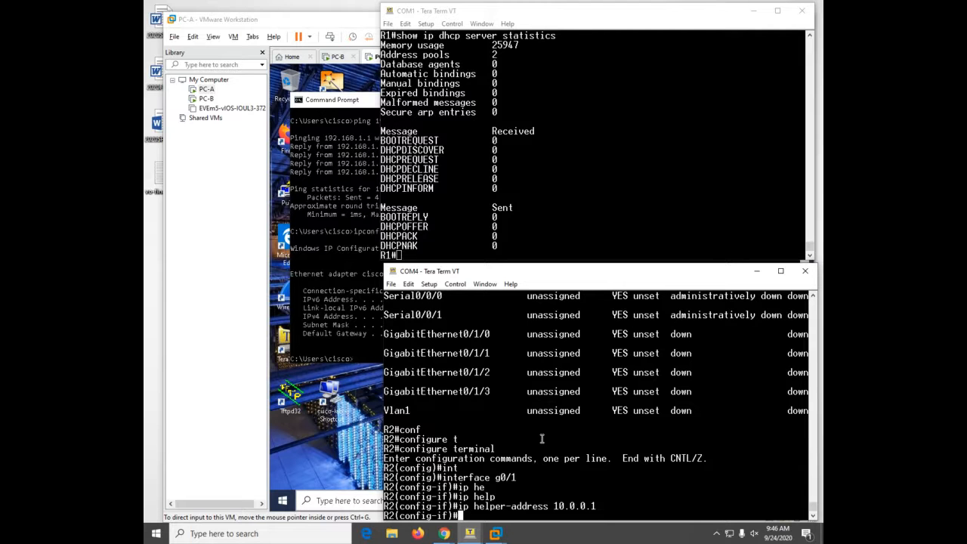
key(ctrl+z)
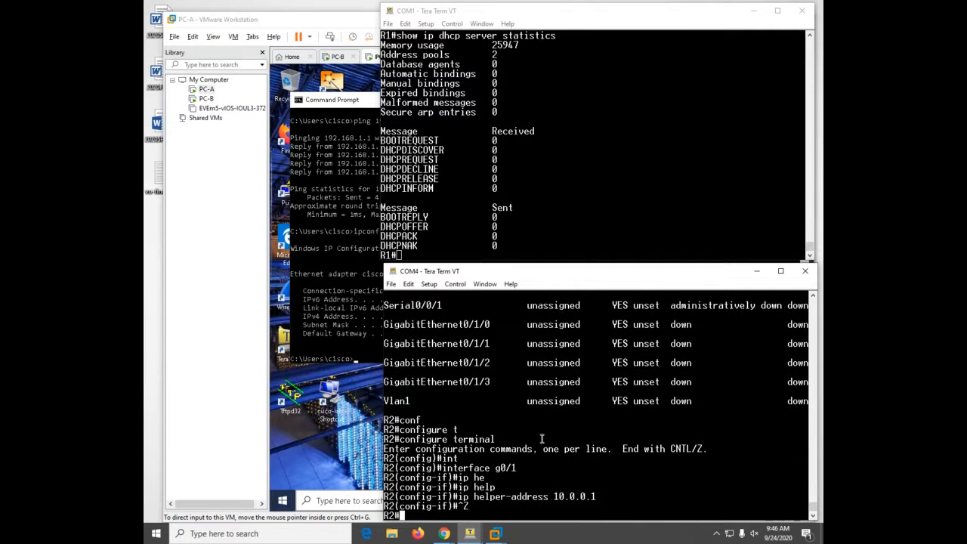
text(wr)
key(Return)
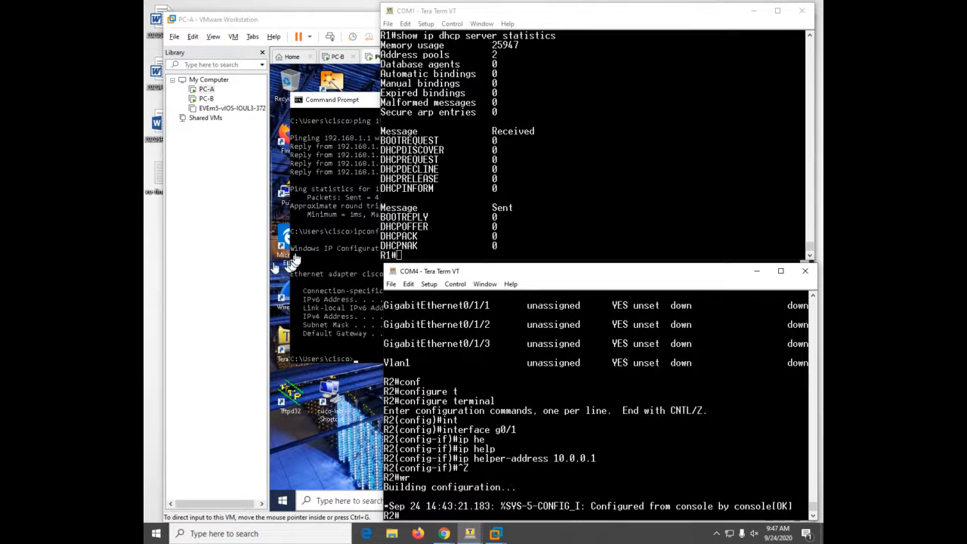
- Release PC-A's DHCP address with ipconfig /release
click(311, 231)
click(683, 292)
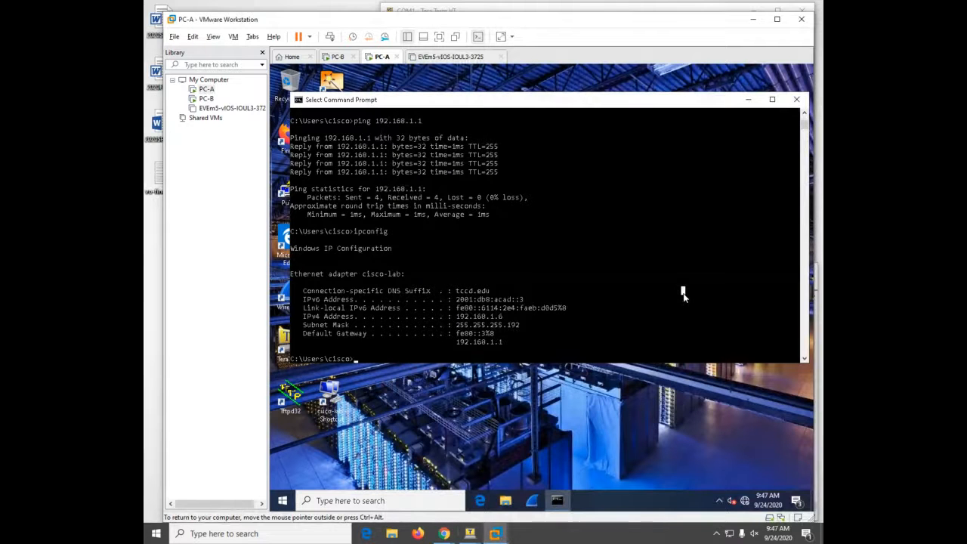
text(ipconfig /release)
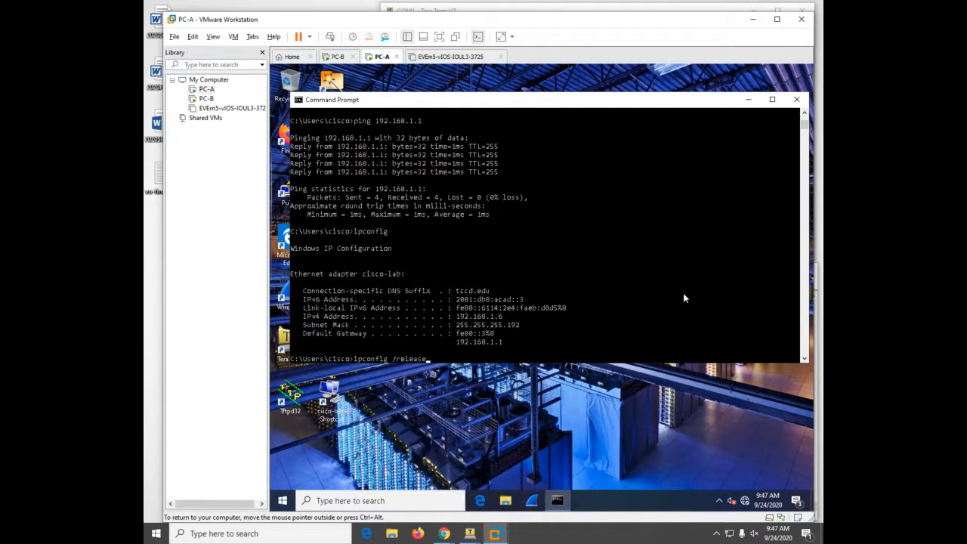
key(Return)
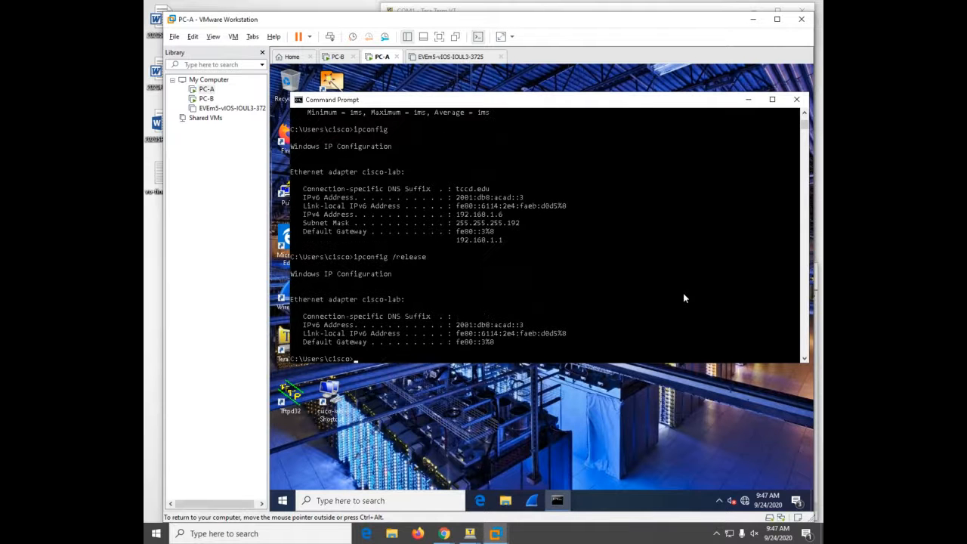
- Renew PC-A's lease to regain 192.168.1.6 and ping gateway 192.168.1.1 with 0% loss
key(Up)
key(BackSpace)
key(BackSpace)
key(BackSpace)
key(BackSpace)
key(BackSpace)
text(new)
key(Return)
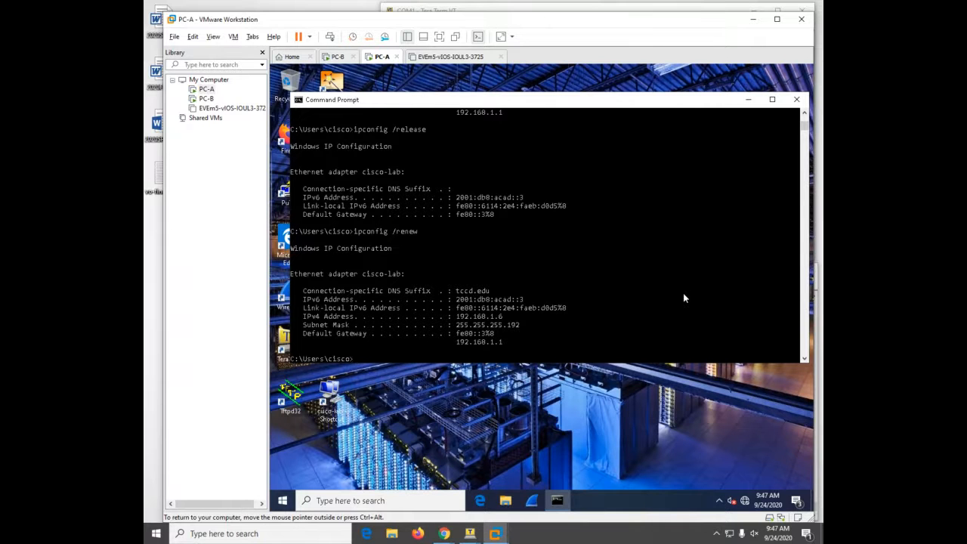
text(ping 192.168.1.1)
key(Return)
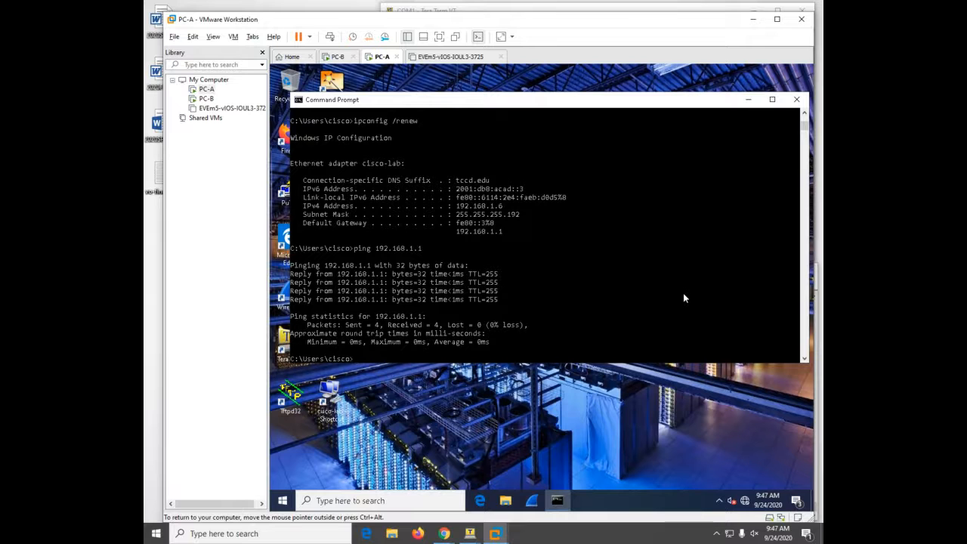
- Rerun show ip dhcp binding and show ip dhcp pool on R1: 192.168.1.6 bound, R1 pool 1 leased, R2 pool none
mouse_move(470, 539)
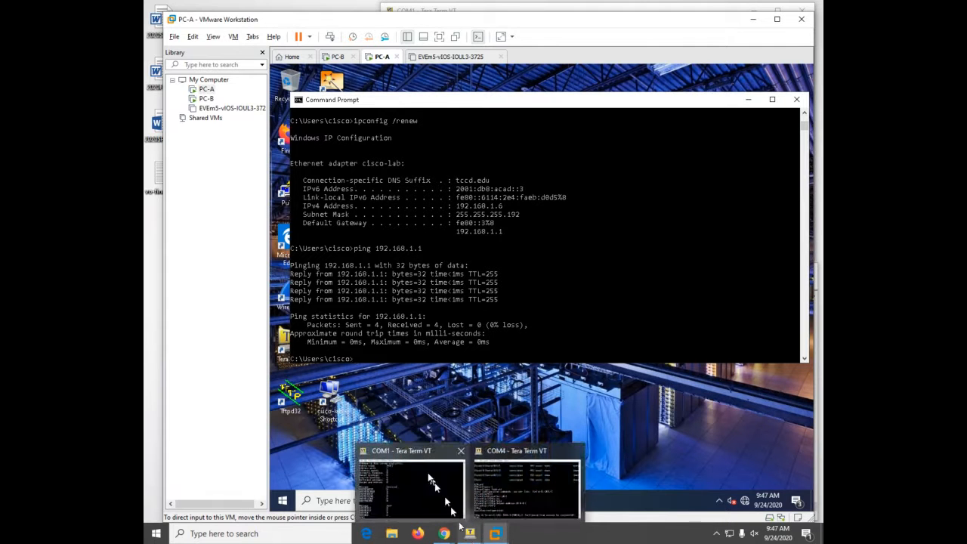
click(450, 506)
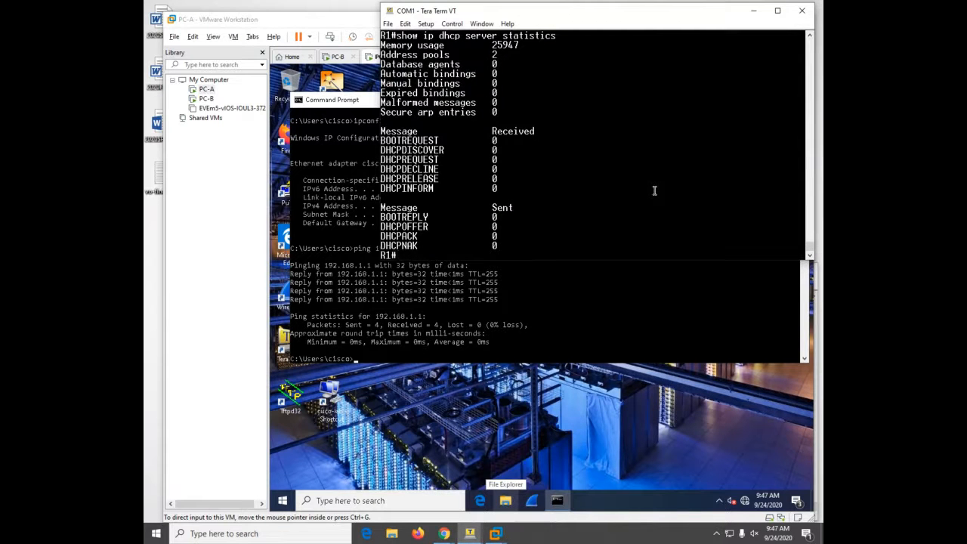
key(Up)
key(Up)
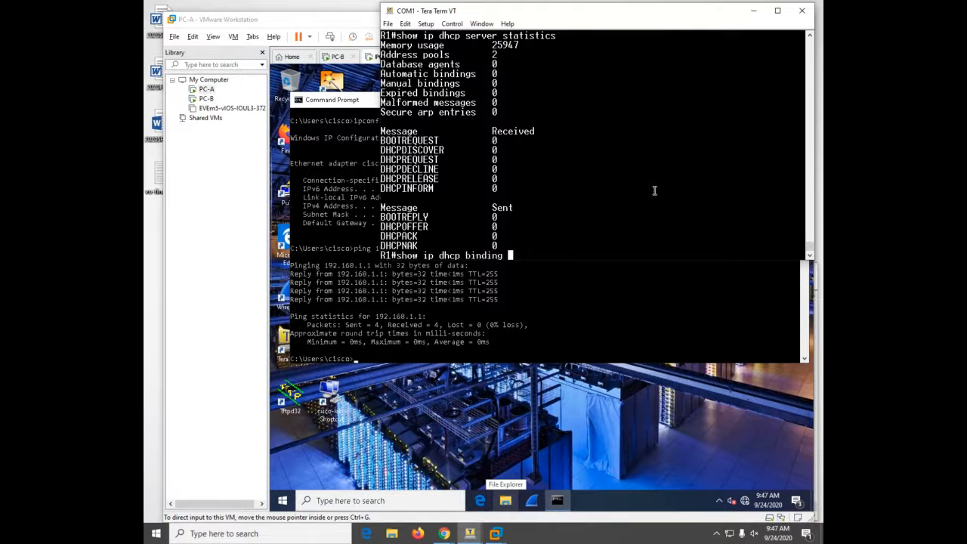
key(Return)
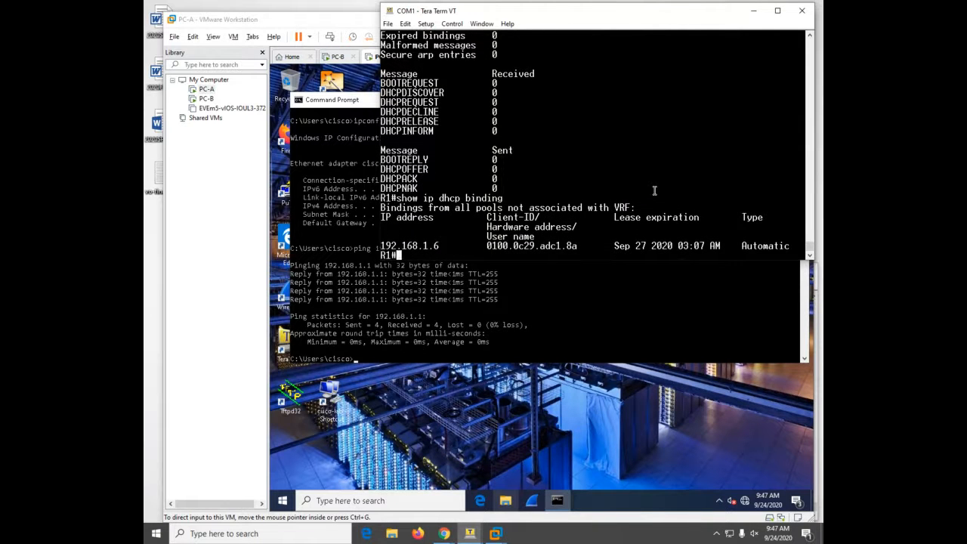
key(Up)
key(Up)
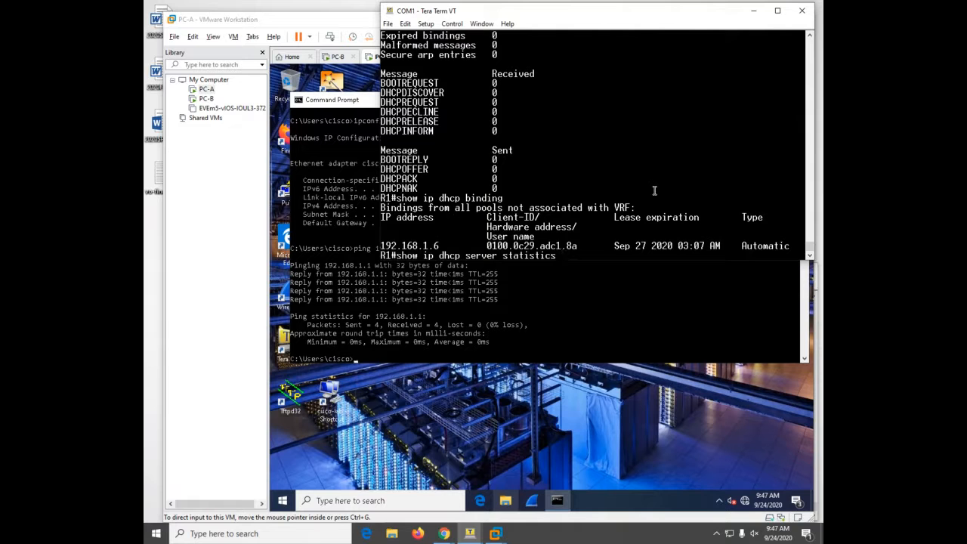
key(Up)
key(Return)
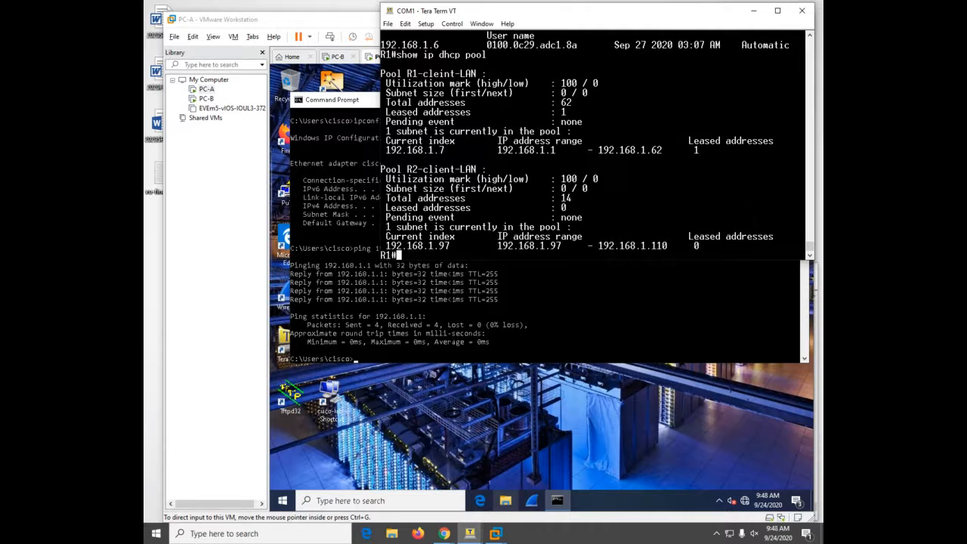
key(alt+Tab)
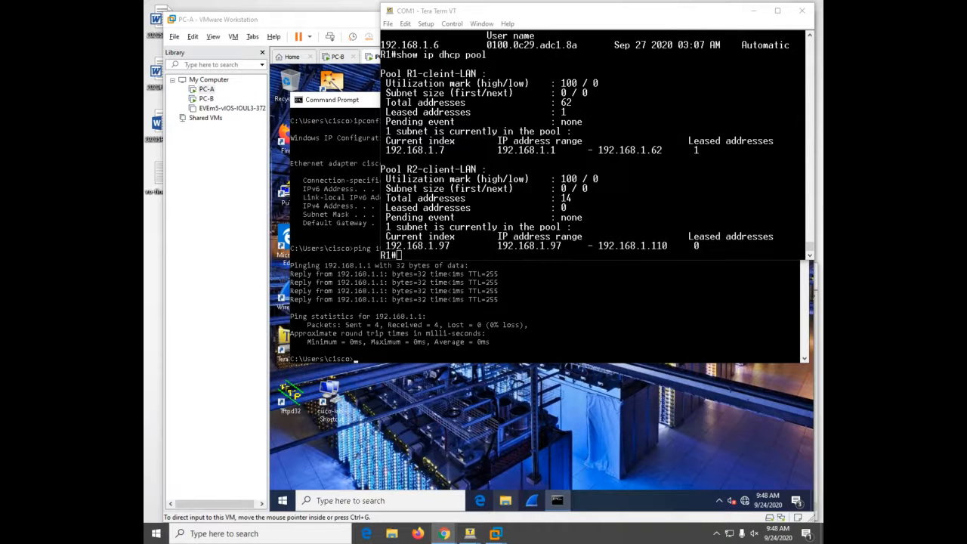